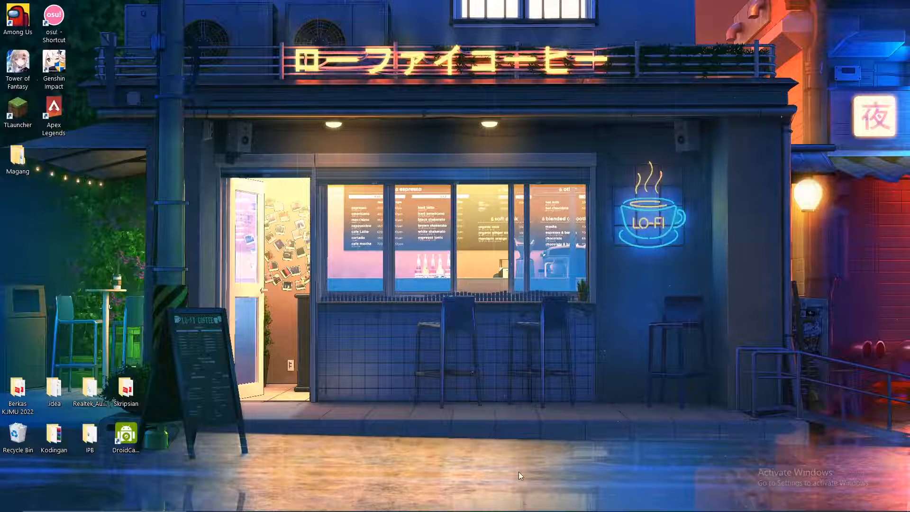
Show slide 3, 'Apa Itu Aplikasi OpenSID?', of the OpenSID installation deck in Chrome.
mouse_move(505, 509)
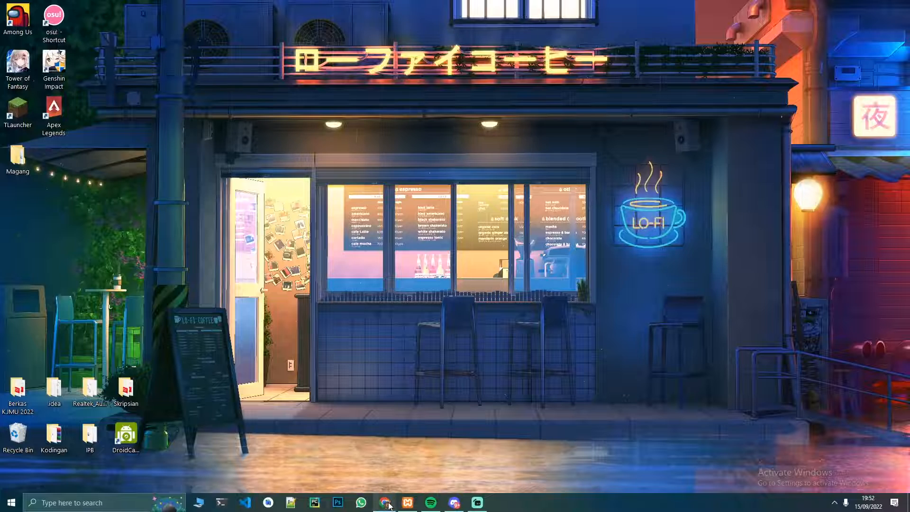
click(385, 502)
click(402, 3)
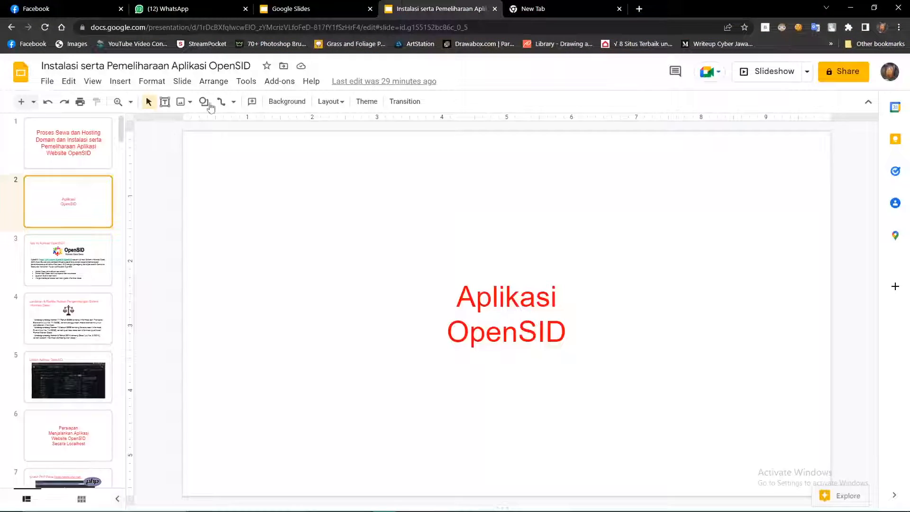
click(97, 149)
click(91, 264)
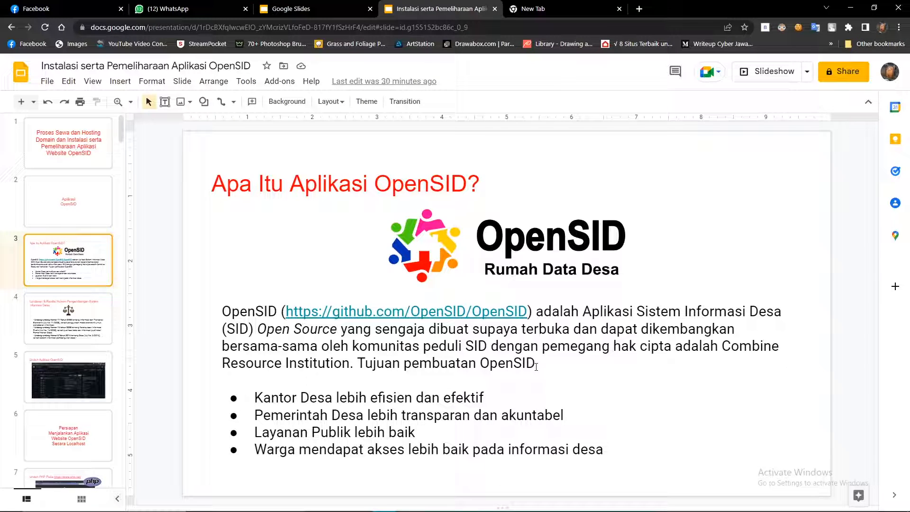
Search for github in the new tab and open the OpenSID/OpenSID repository page.
click(533, 9)
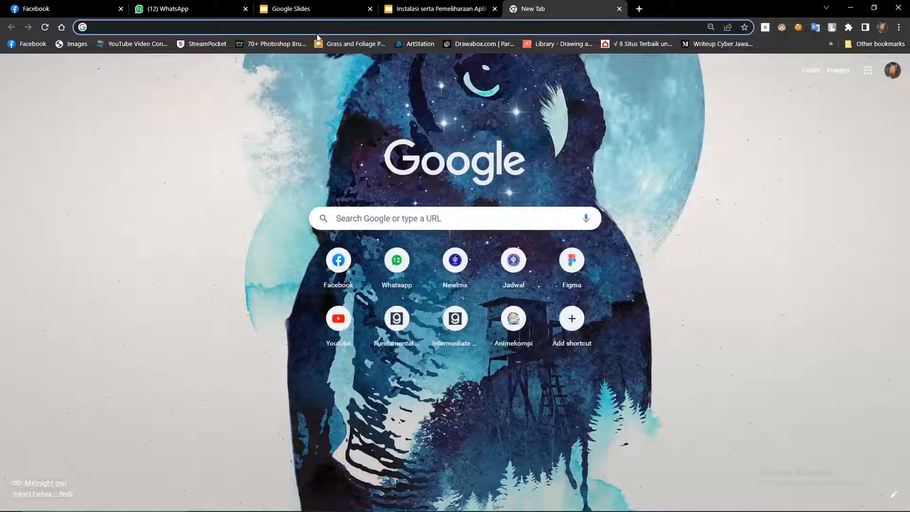
text(github.com/wildanfajri1alfarabi/ToguTravelApp/tree/master/app/src)
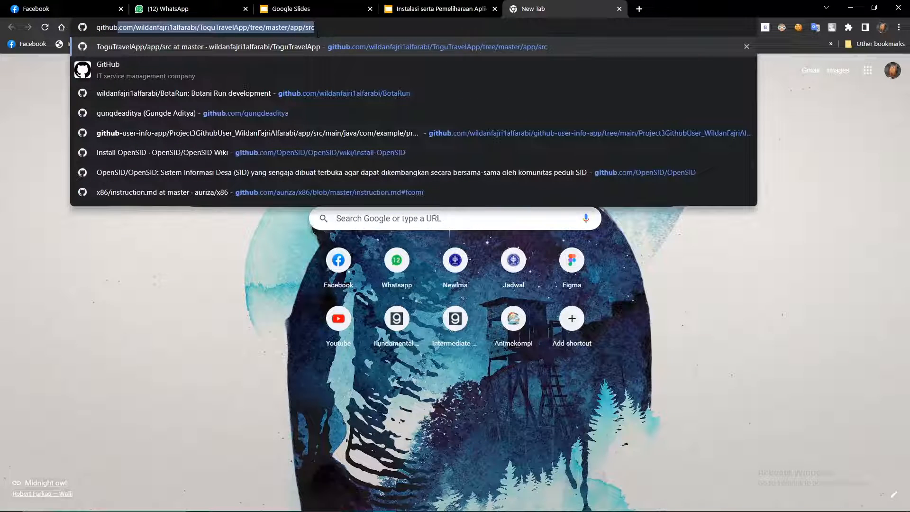
click(178, 174)
click(192, 27)
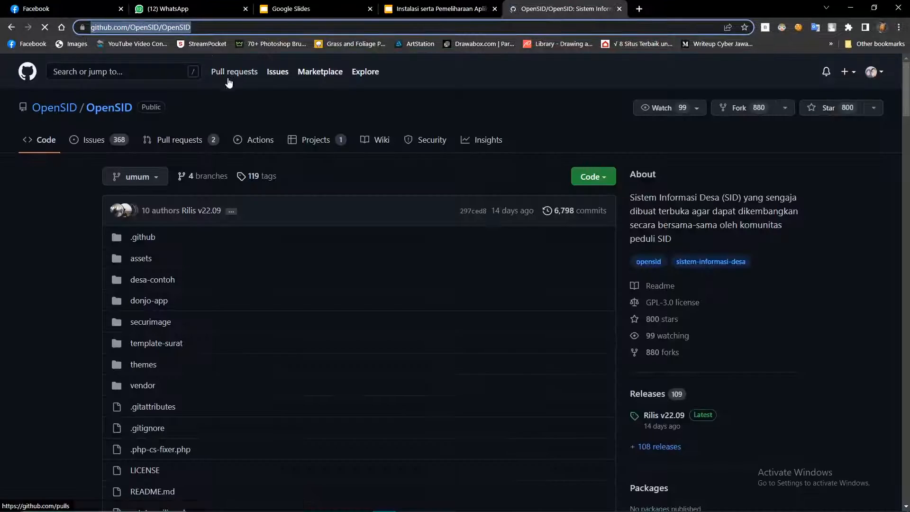
key(End)
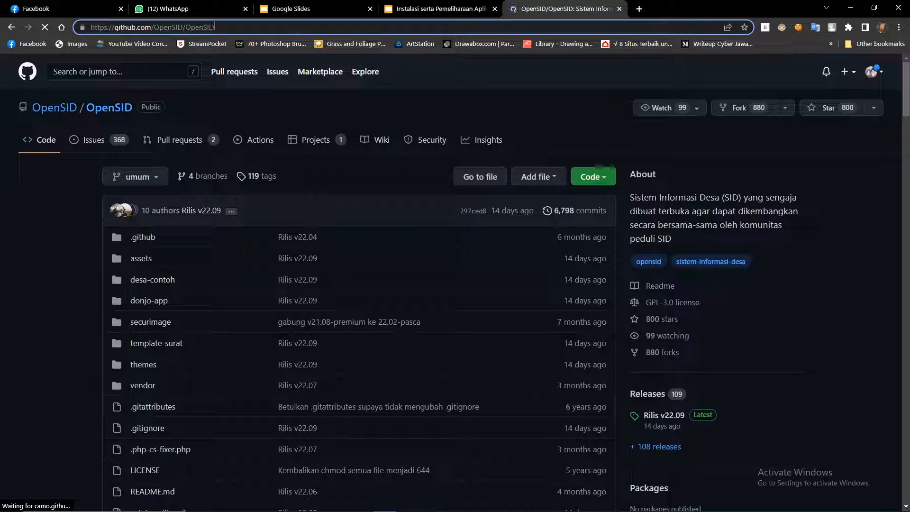
click(64, 255)
Read through the README, highlighting the OpenSID wiki link, then open the Rilis v22.09 release.
scroll(511, 195, down, 2)
scroll(512, 195, down, 10)
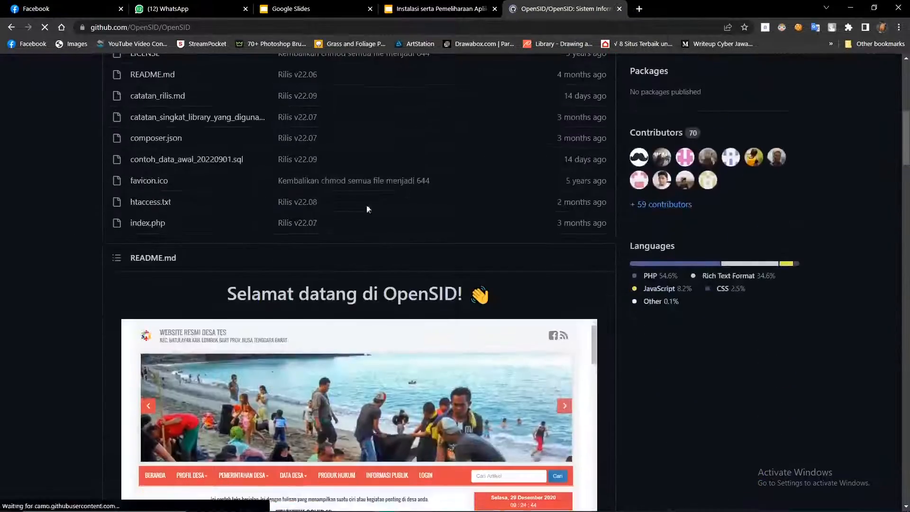
scroll(564, 259, down, 5)
scroll(564, 256, up, 9)
scroll(564, 250, down, 6)
scroll(232, 255, down, 8)
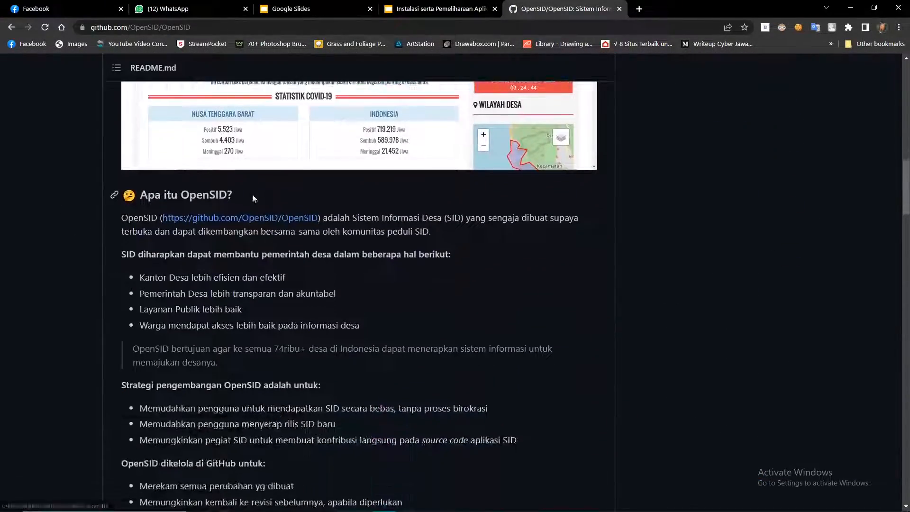
drag(298, 347, 121, 344)
click(87, 323)
drag(306, 351, 106, 343)
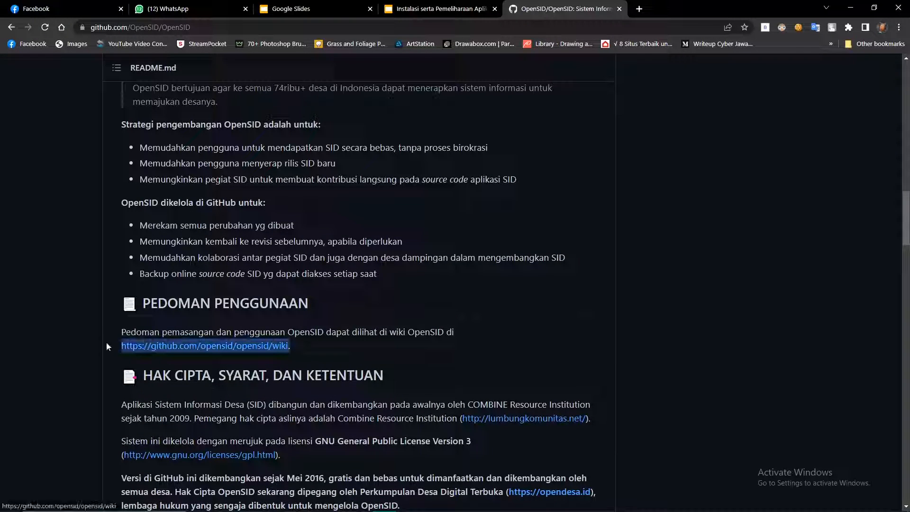
scroll(107, 342, down, 2)
drag(308, 246, 121, 245)
click(113, 249)
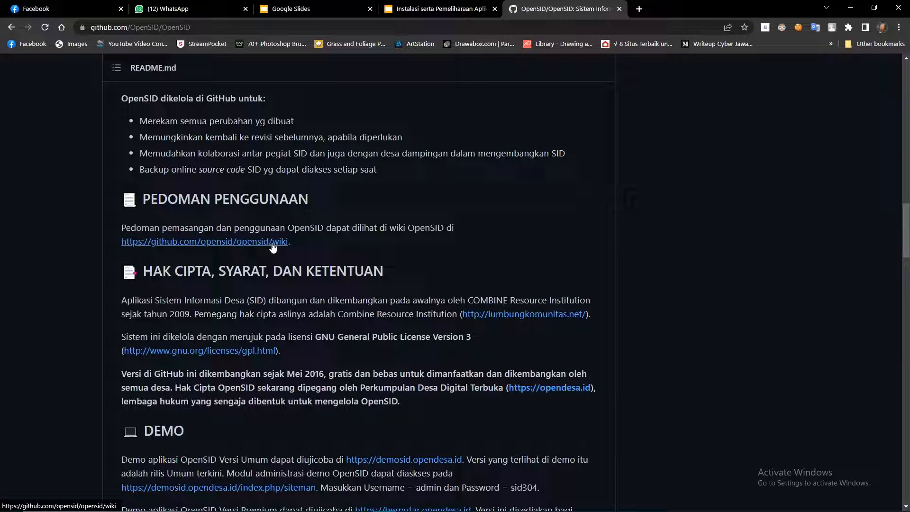
scroll(688, 274, up, 15)
scroll(684, 278, up, 2)
click(658, 210)
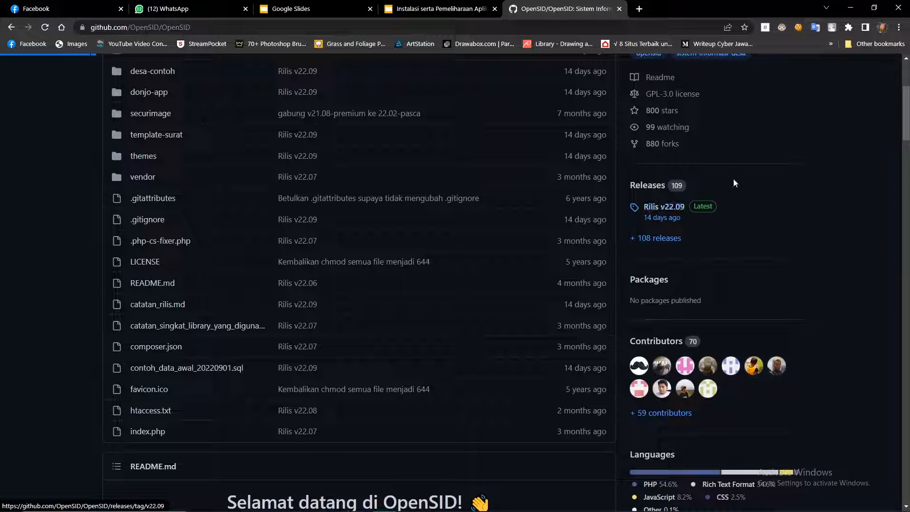
Scroll the Rilis v22.09 release notes down to the Source code zip and tar.gz assets.
scroll(677, 244, down, 1)
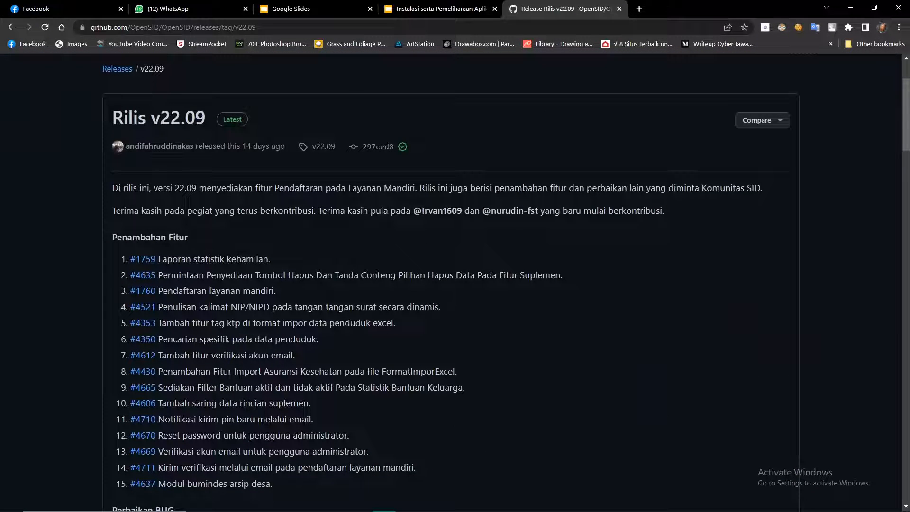
drag(107, 113, 227, 126)
click(239, 122)
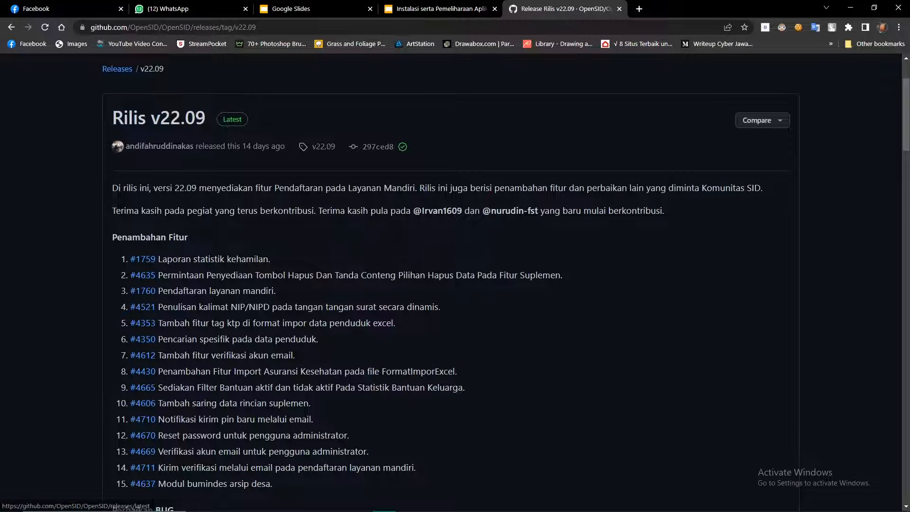
scroll(257, 248, down, 7)
scroll(256, 247, down, 20)
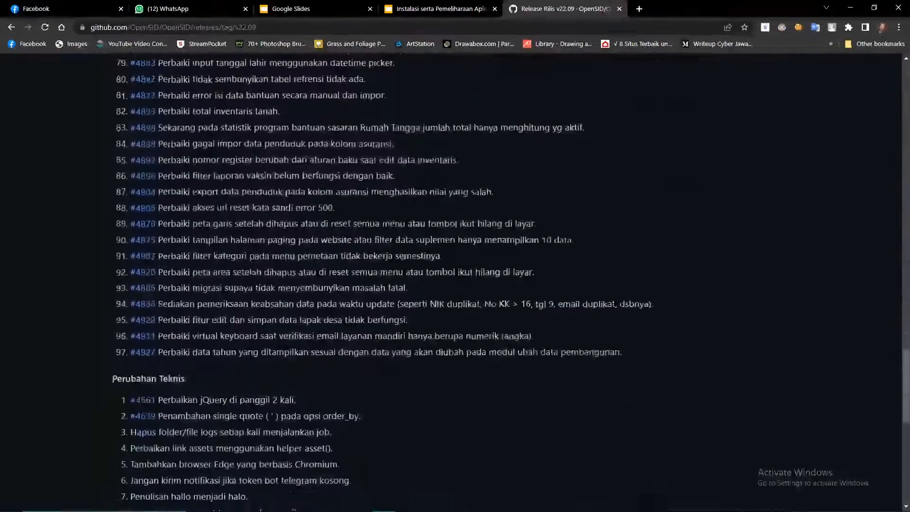
scroll(181, 254, down, 5)
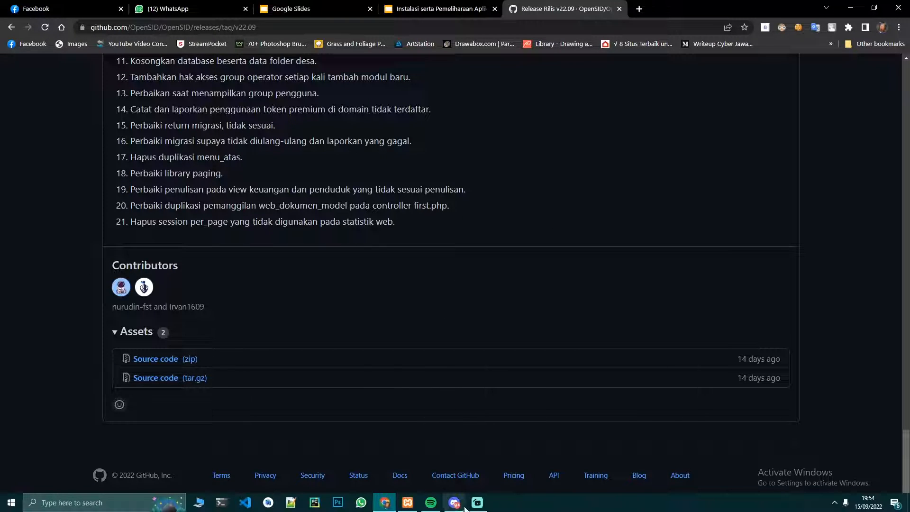
Check Downloads for the OpenSID-22.09 archive and XAMPP installer, then open a new Chrome tab.
click(205, 502)
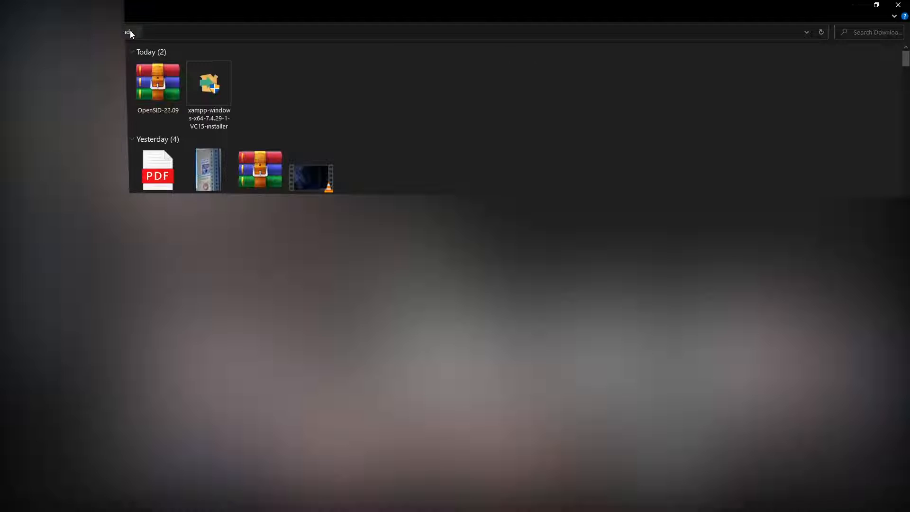
click(129, 14)
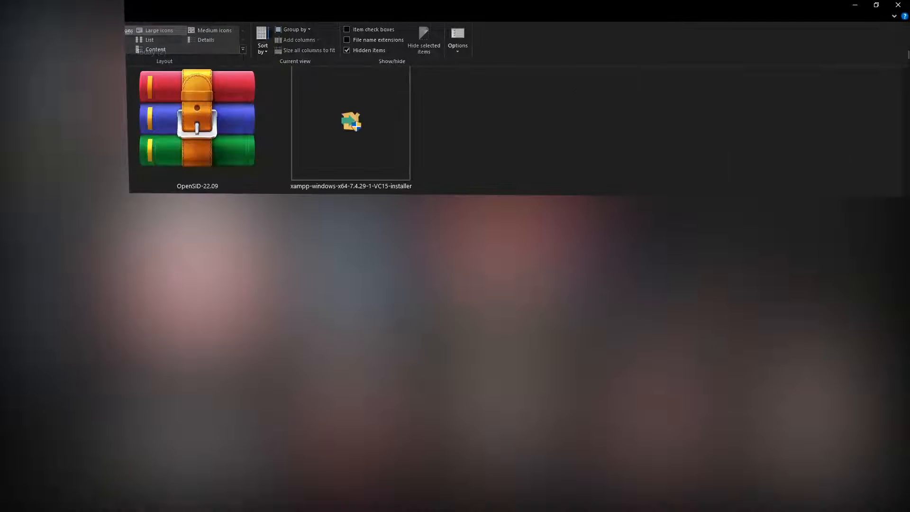
click(518, 144)
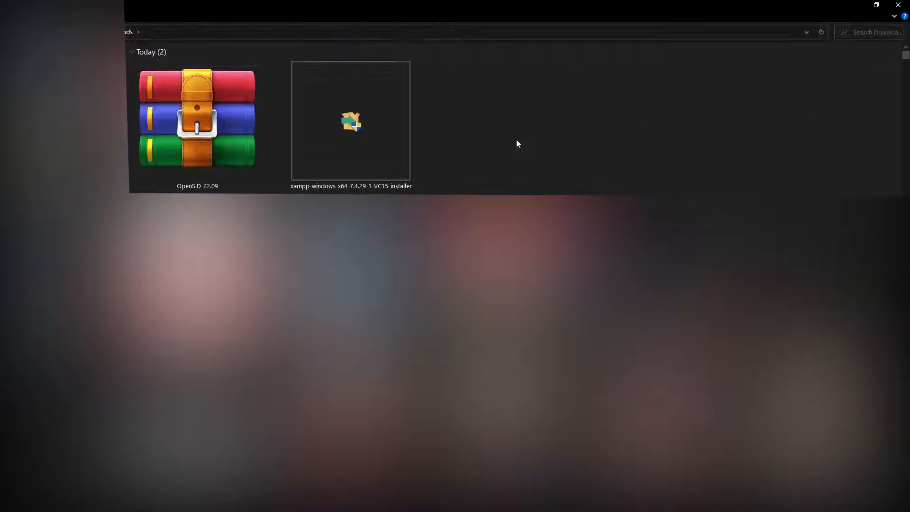
click(226, 135)
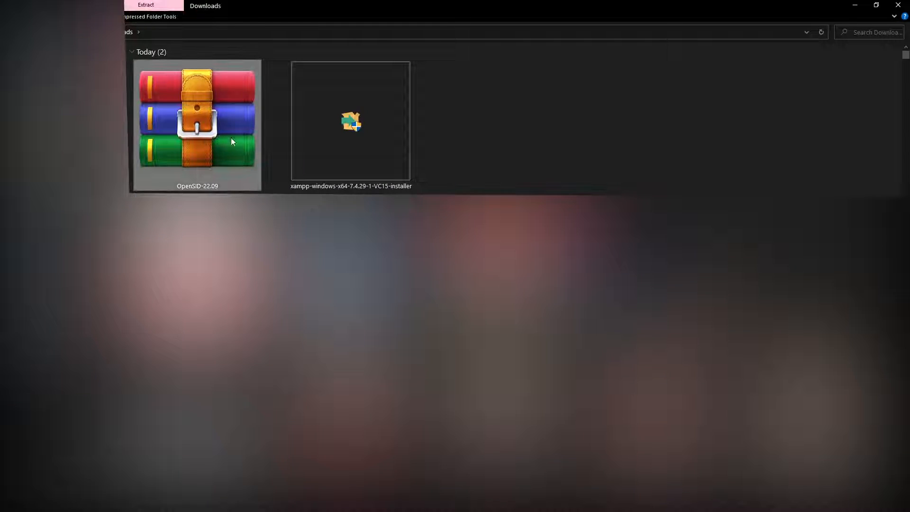
click(524, 140)
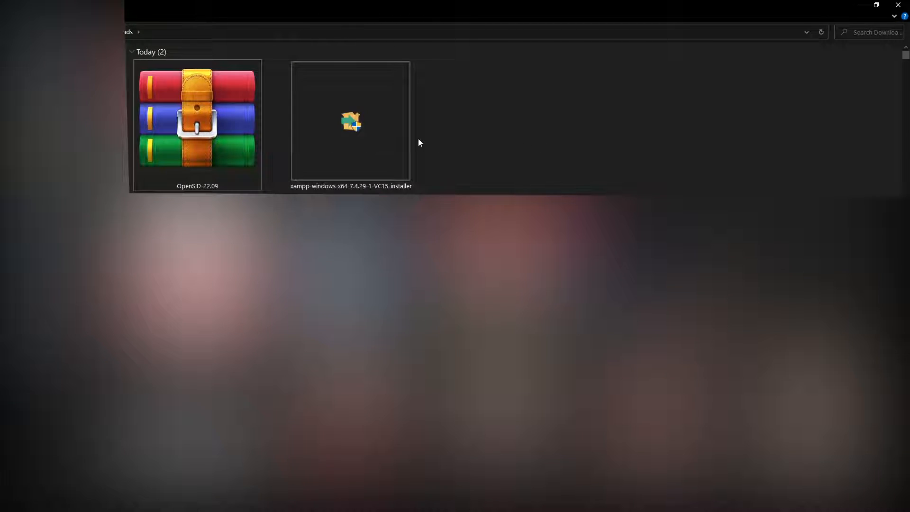
click(362, 141)
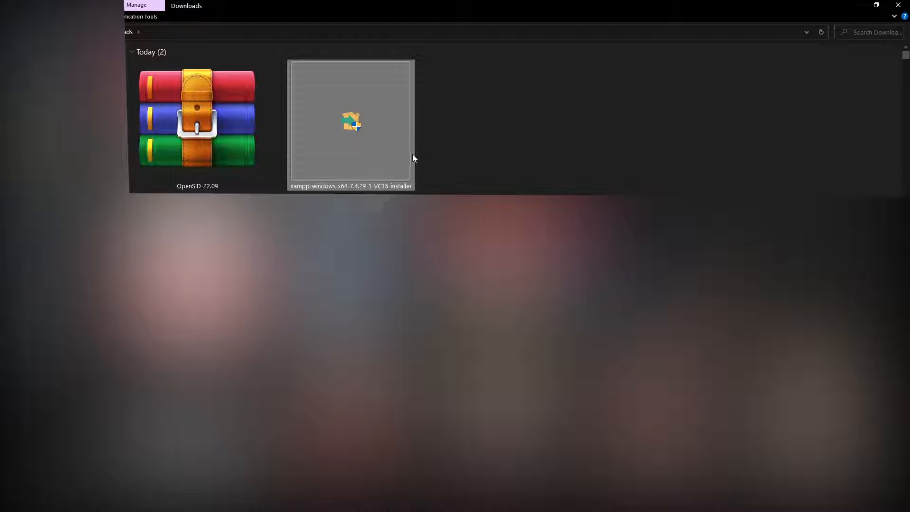
key(alt+Tab)
click(639, 9)
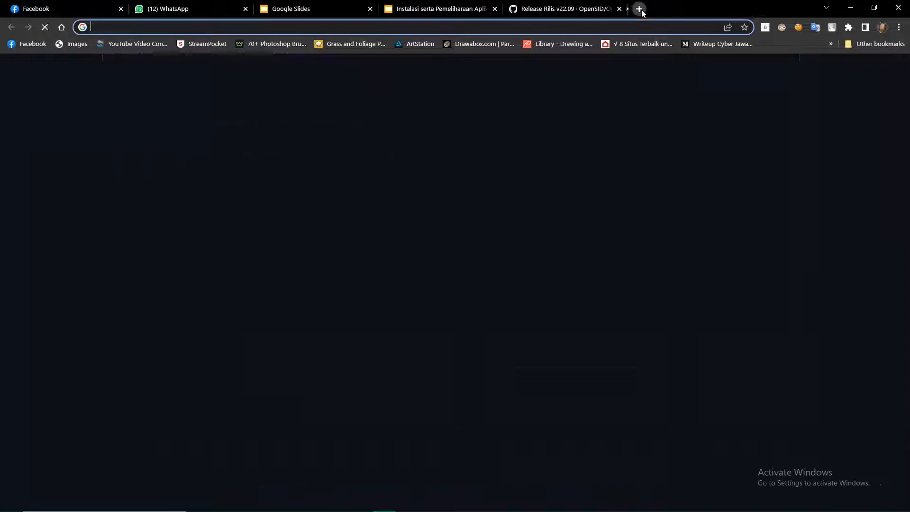
Search Google for XAMPP and open the apachefriends.org result.
text(XAMPP)
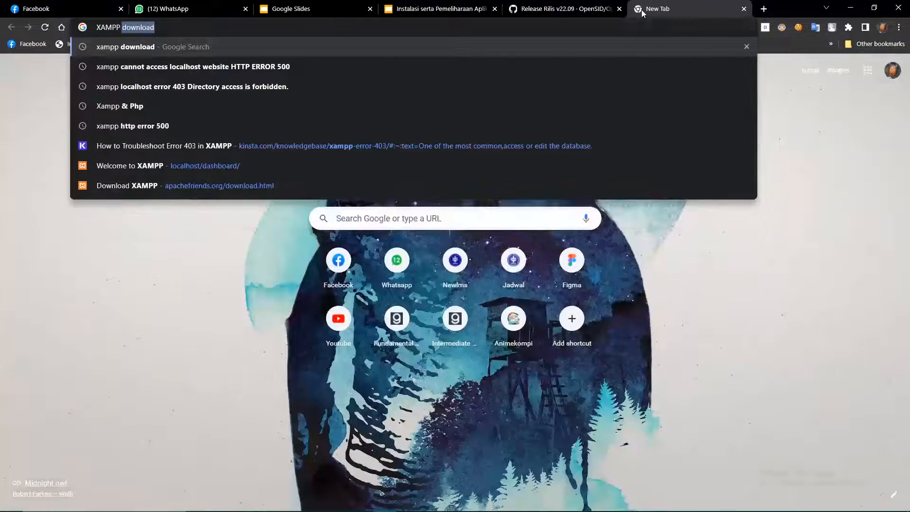
key(BackSpace)
key(Return)
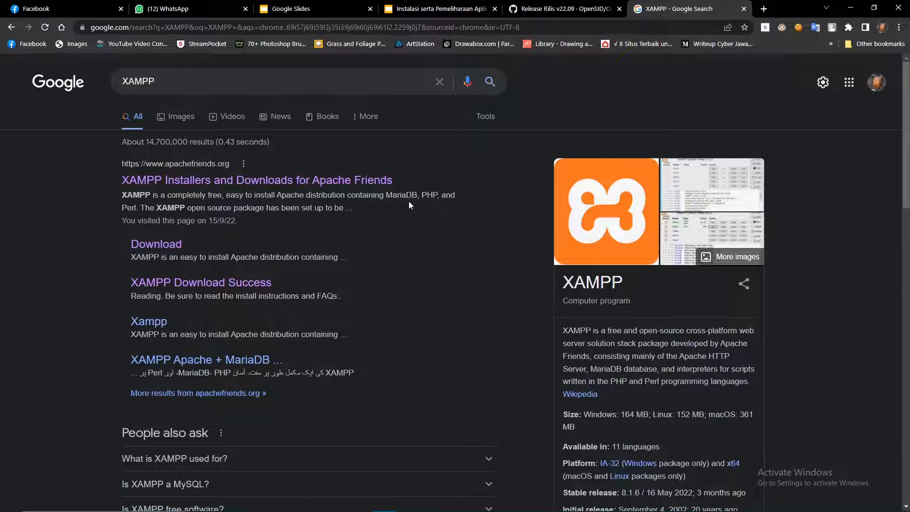
click(349, 184)
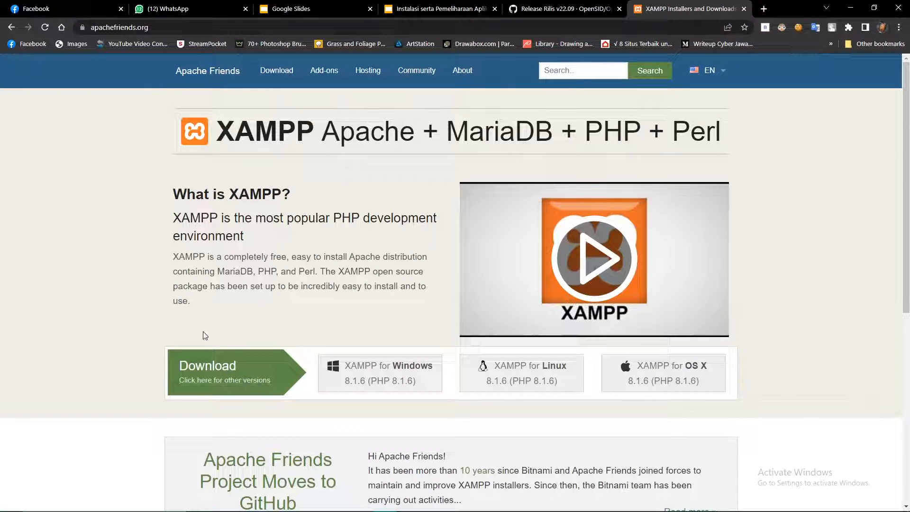
Download the 64-bit XAMPP 7.4.29 installer for Windows from the Download page.
click(235, 386)
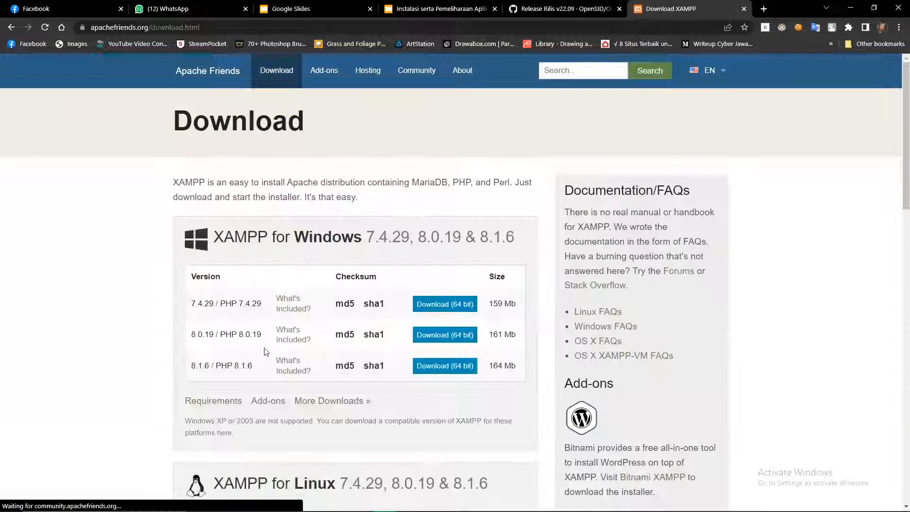
scroll(189, 236, down, 1)
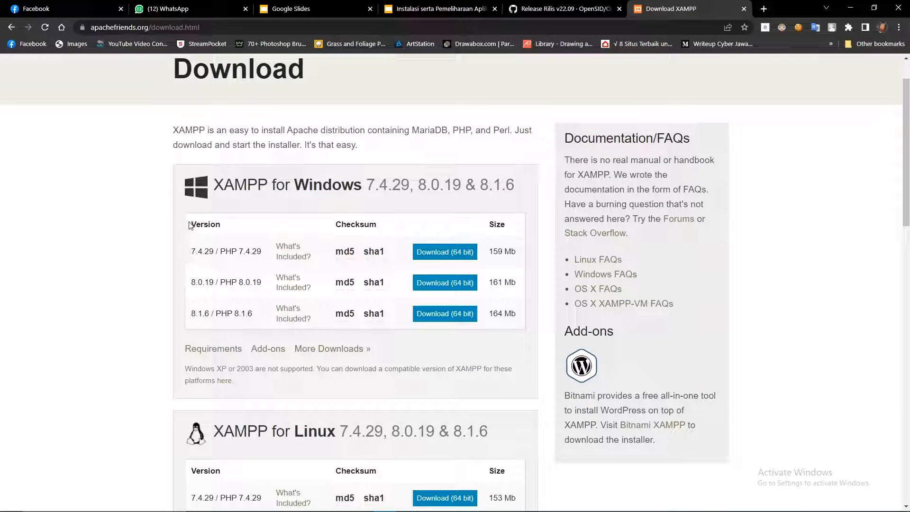
drag(185, 178, 297, 224)
click(223, 263)
click(445, 252)
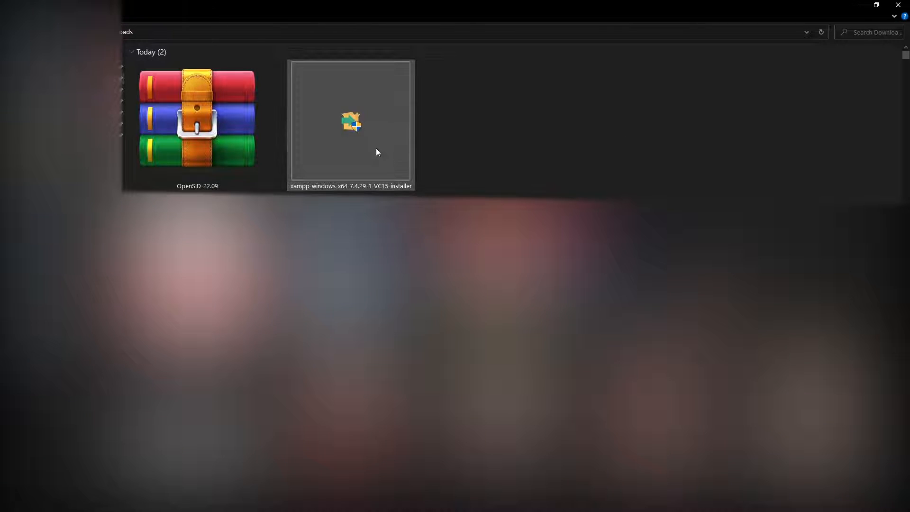
click(373, 135)
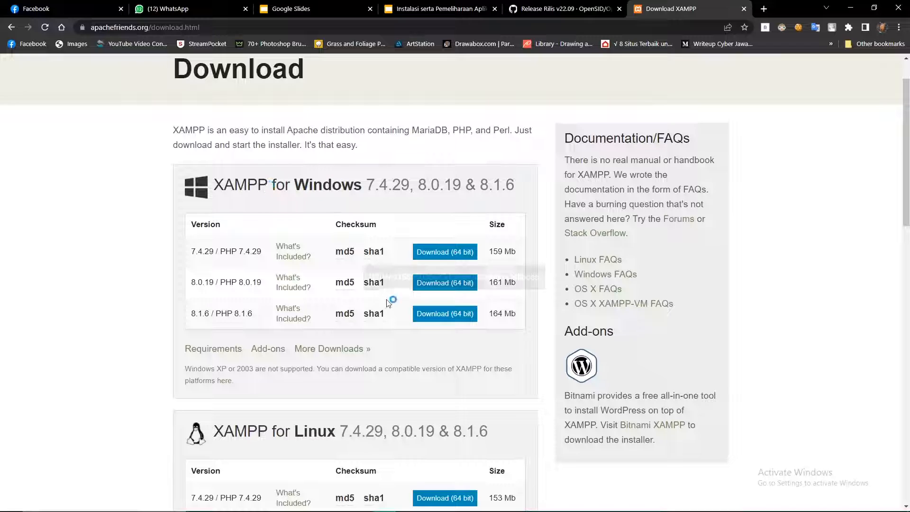
Highlight the 7.4.29 version row, then return to the Rilis v22.09 release tab.
drag(185, 247, 249, 284)
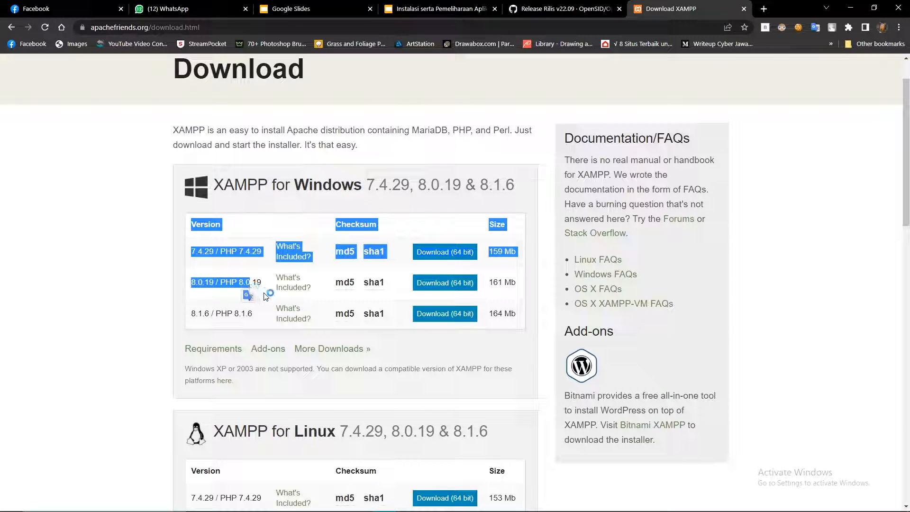
click(266, 283)
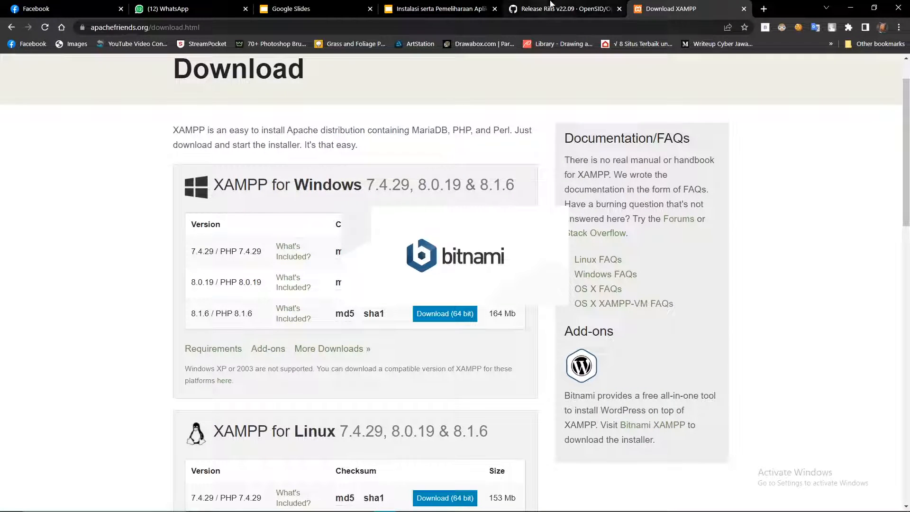
click(564, 9)
scroll(274, 258, up, 10)
scroll(102, 130, up, 20)
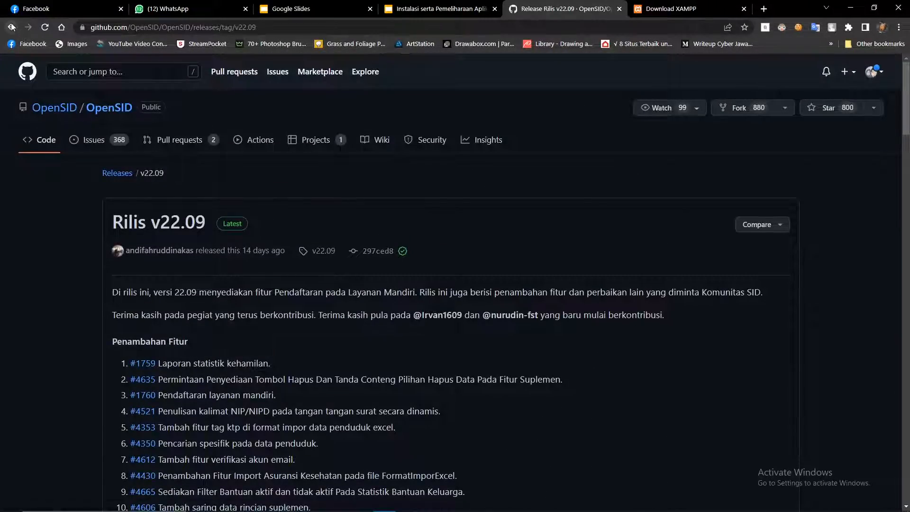
Go back to the OpenSID repository and scroll the README to the PEDOMAN PENGGUNAAN wiki link.
click(11, 27)
scroll(264, 224, up, 3)
scroll(439, 355, down, 9)
scroll(312, 310, down, 20)
scroll(327, 270, up, 8)
scroll(275, 302, down, 6)
scroll(275, 303, up, 7)
scroll(268, 248, down, 2)
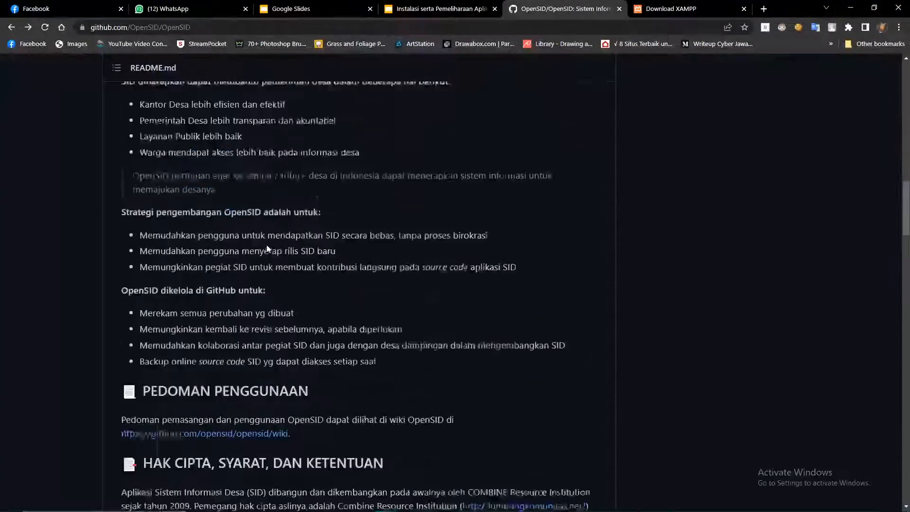
scroll(268, 248, down, 13)
scroll(268, 248, up, 4)
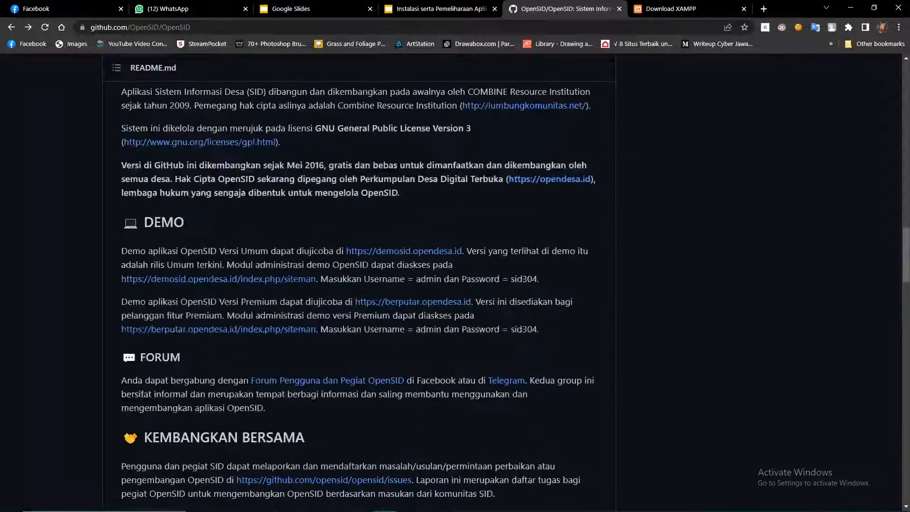
scroll(228, 279, up, 4)
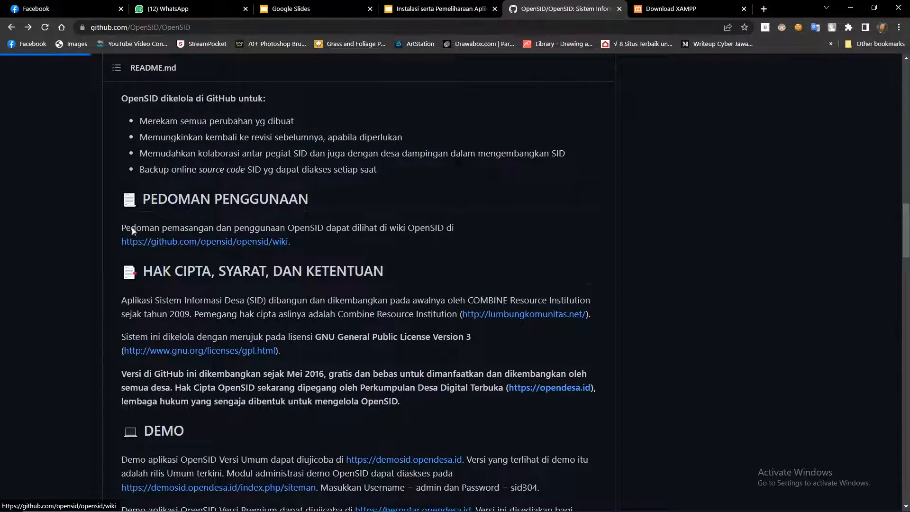
scroll(312, 287, down, 5)
scroll(311, 287, down, 8)
scroll(674, 242, up, 12)
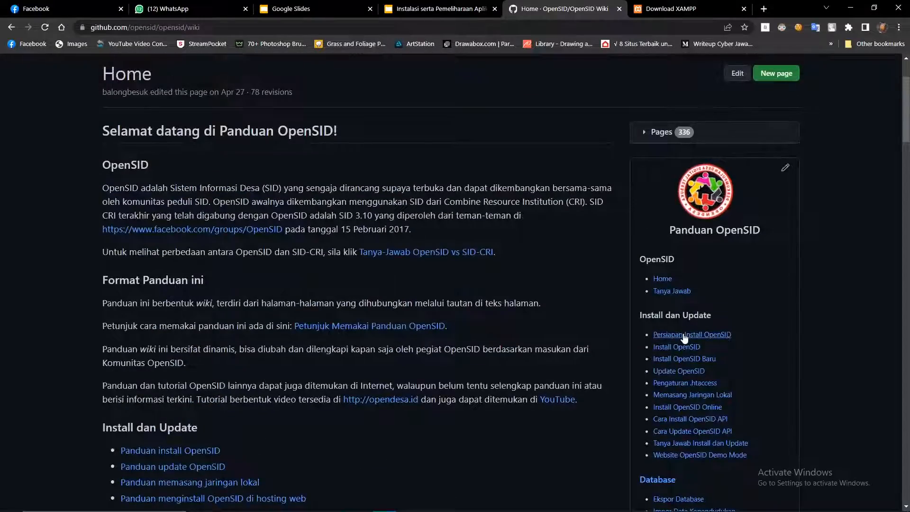
Open the Install OpenSID wiki page from the sidebar.
click(677, 346)
scroll(290, 312, down, 9)
scroll(685, 184, up, 3)
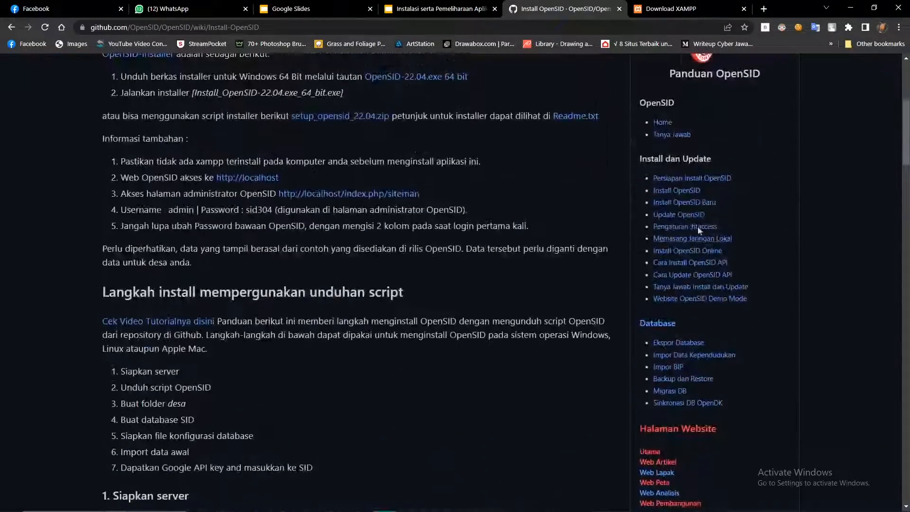
Open Persiapan Install OpenSID and read its PHP 7.4, MySQL and extension requirements.
click(684, 179)
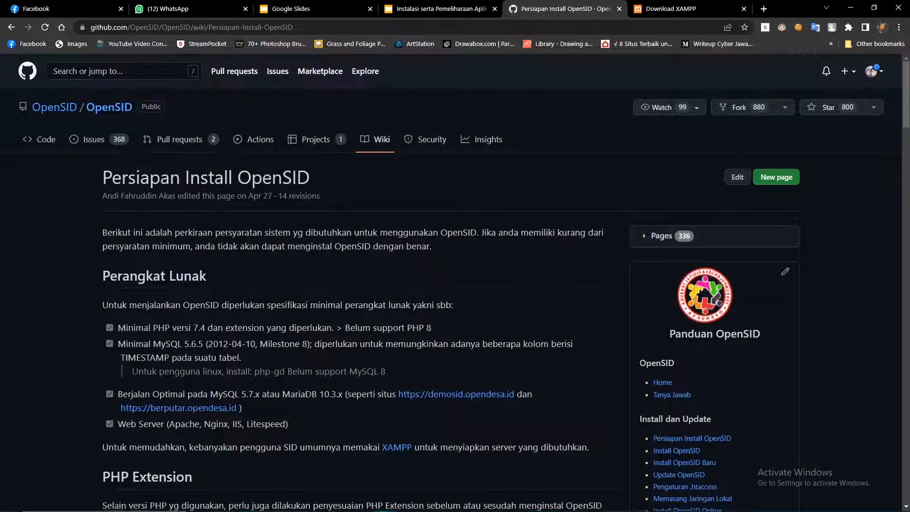
scroll(361, 285, down, 1)
drag(117, 276, 361, 290)
drag(436, 281, 337, 277)
click(398, 299)
scroll(398, 299, down, 1)
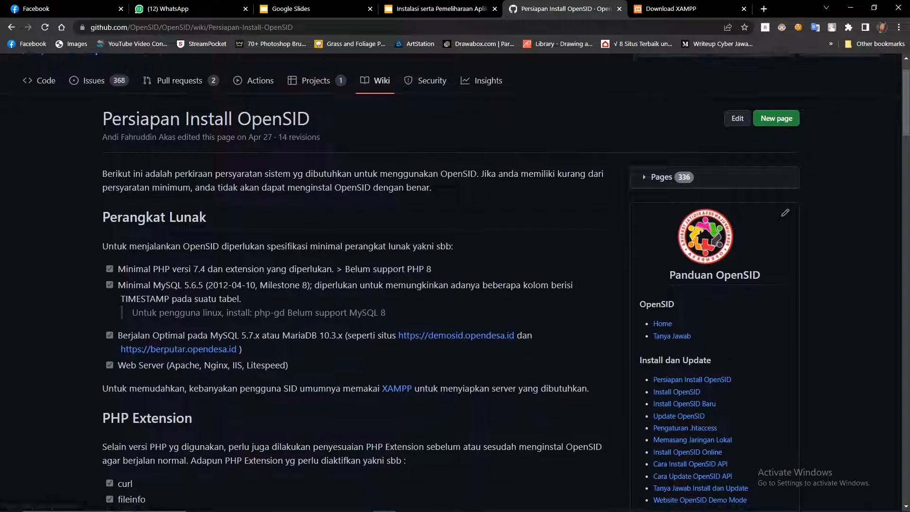
scroll(301, 343, down, 7)
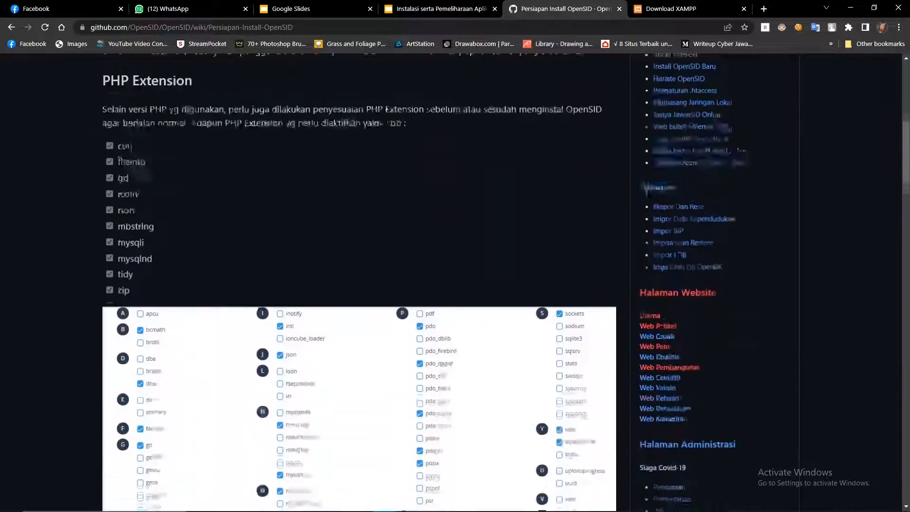
scroll(270, 330, down, 16)
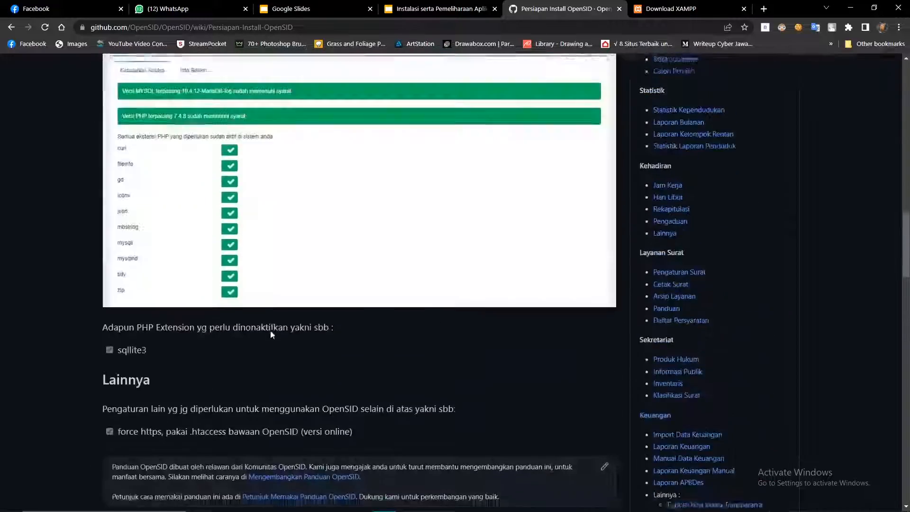
scroll(271, 333, up, 20)
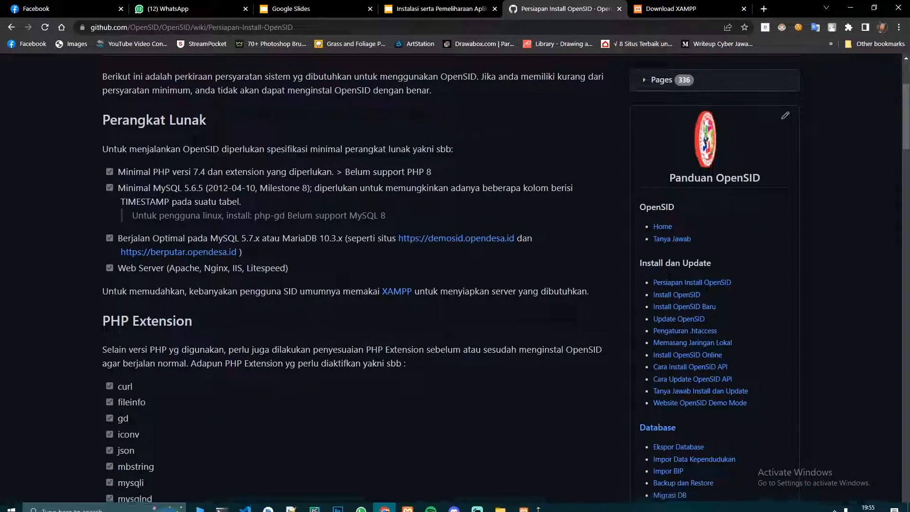
Start XAMPP Setup and proceed past component selection to the installation folder step.
click(527, 504)
click(458, 276)
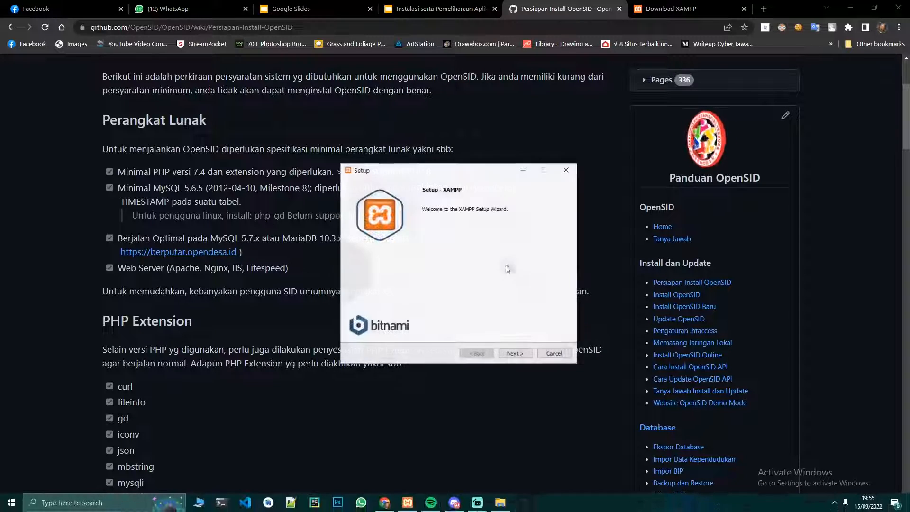
click(515, 354)
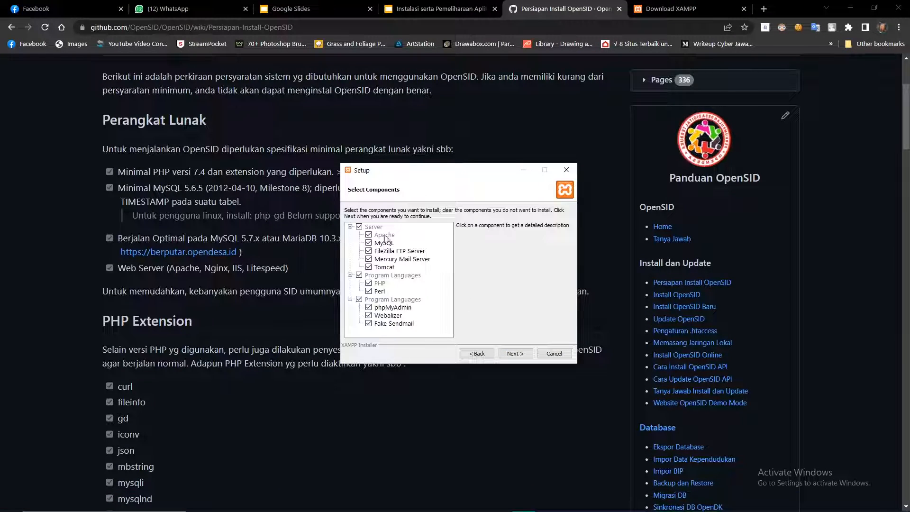
drag(358, 169, 282, 163)
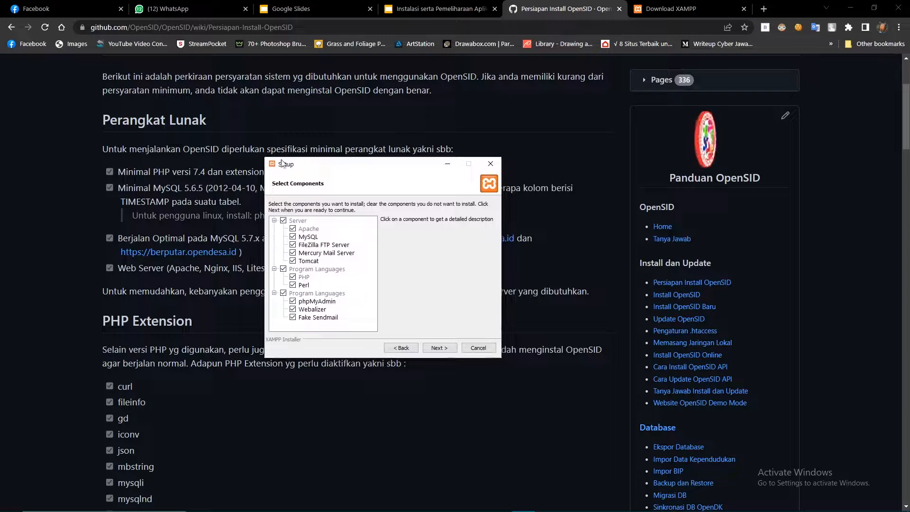
click(438, 348)
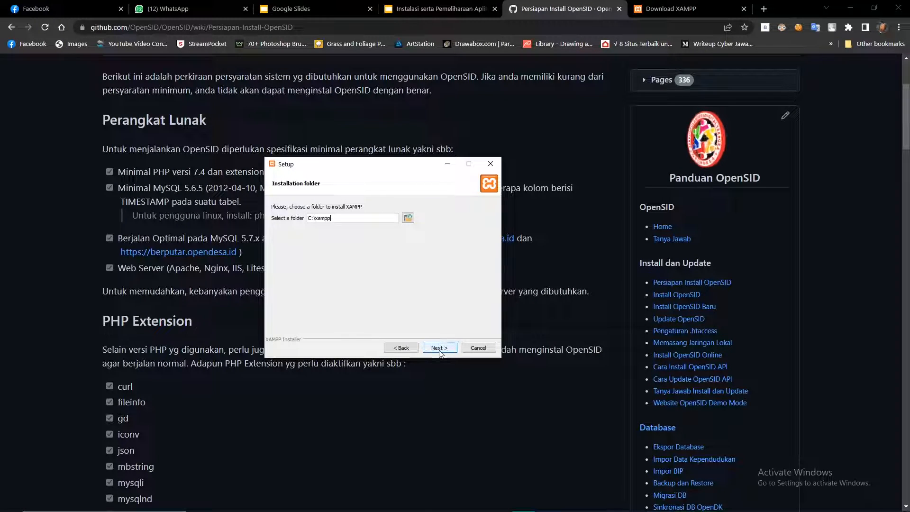
click(429, 351)
Dismiss the C:\xampp folder-not-empty warnings and cancel the installation.
click(455, 266)
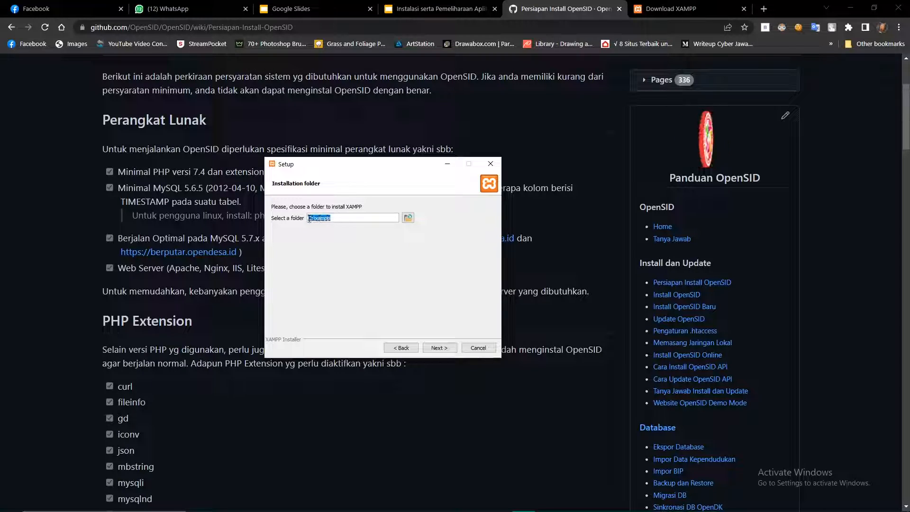
click(435, 347)
click(464, 262)
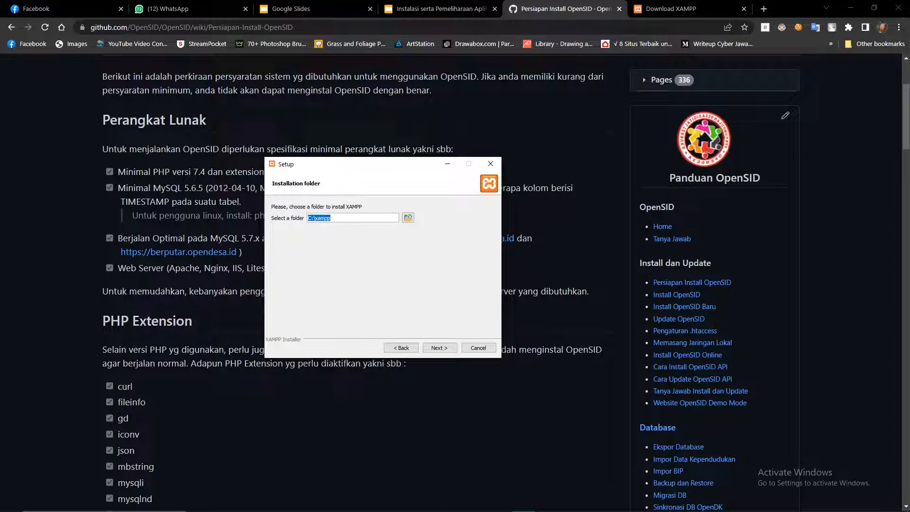
click(479, 349)
click(433, 264)
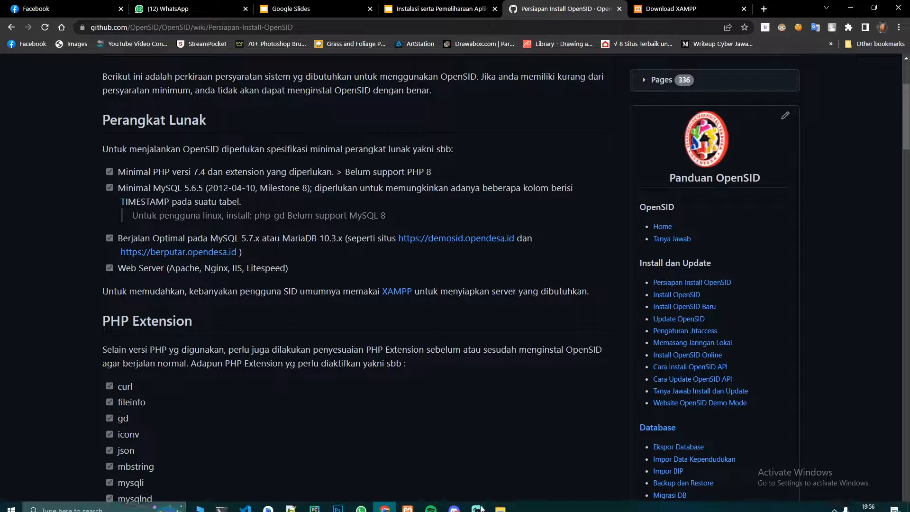
Stop the Apache and MySQL services in XAMPP Control Panel.
click(407, 502)
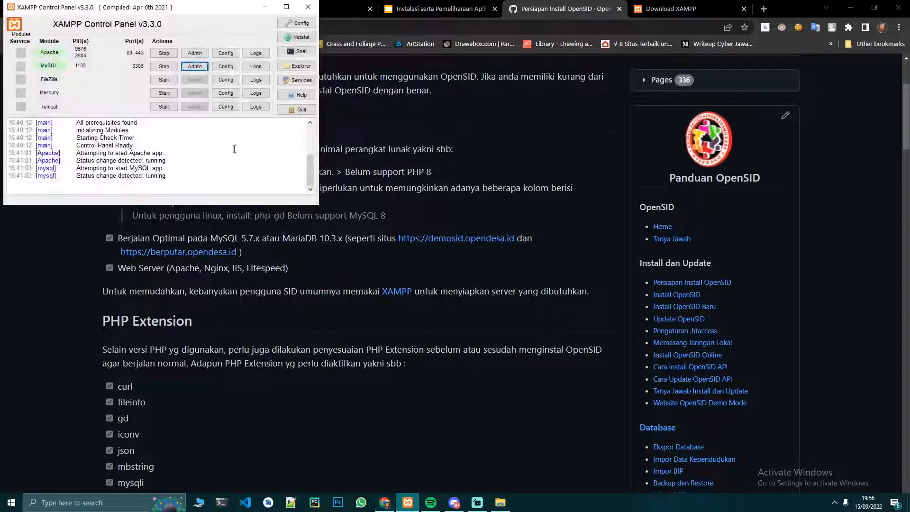
click(164, 53)
click(165, 66)
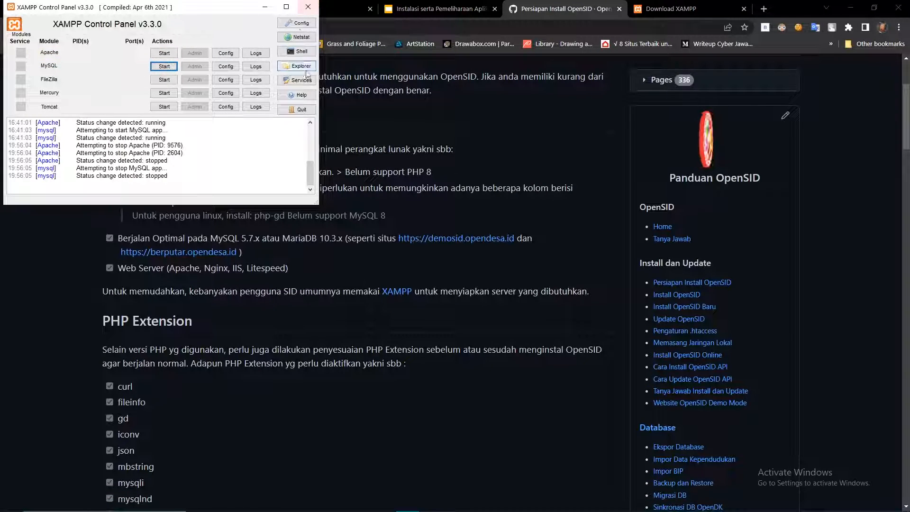
drag(241, 7, 291, 30)
Search Start for xampp and relaunch XAMPP Control Panel.
click(16, 500)
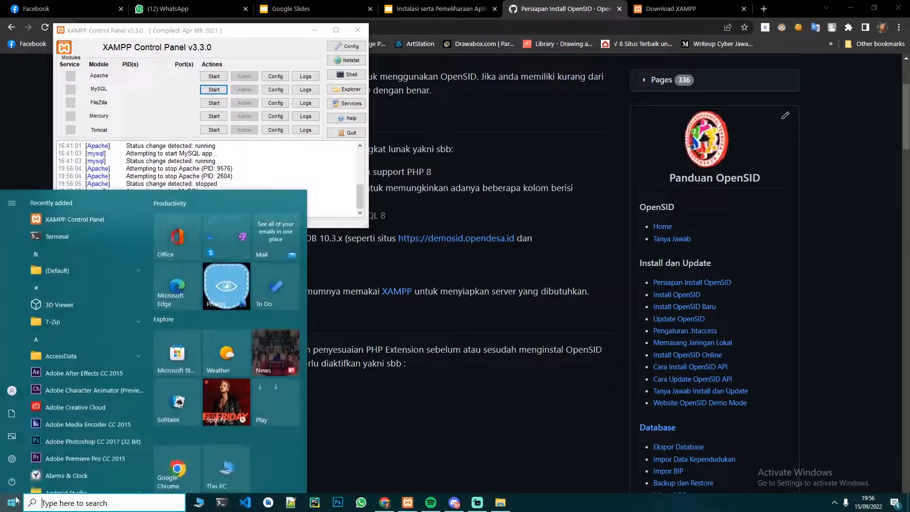
text(xampp)
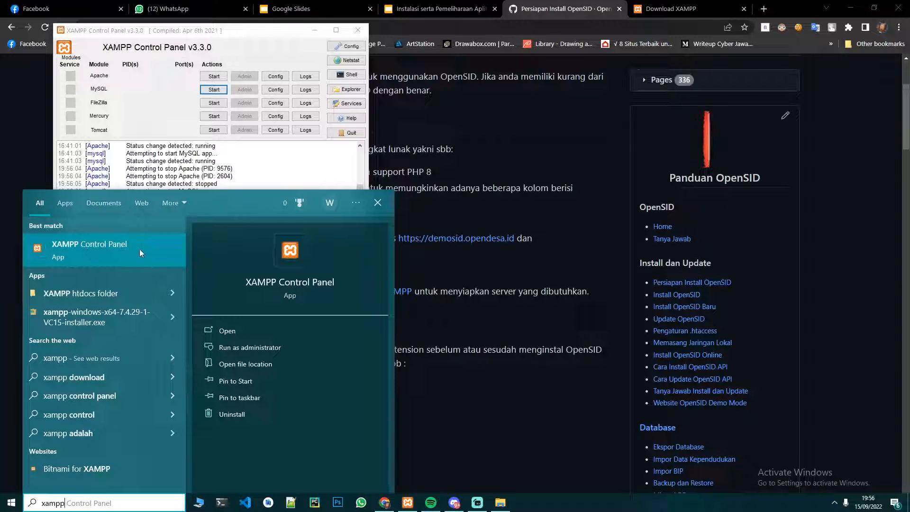
click(127, 242)
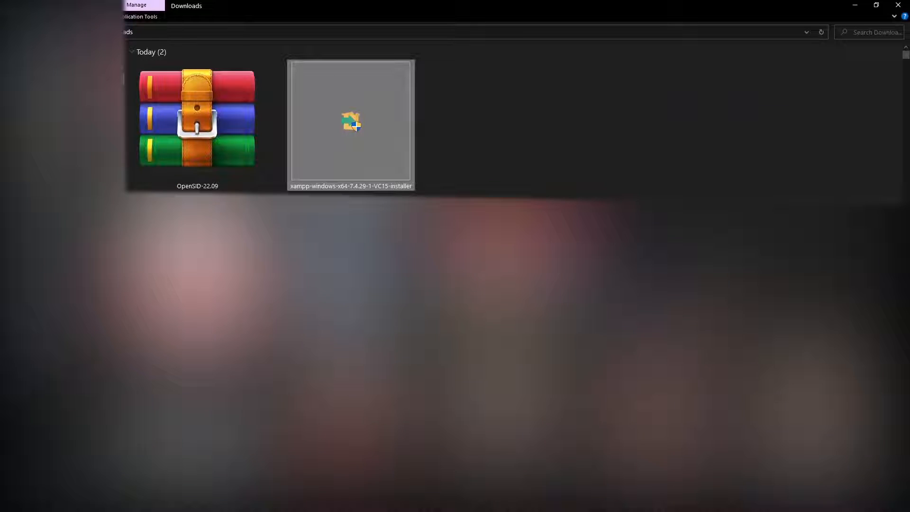
Cut OpenSID-22.09.zip from Downloads and navigate to C:\xampp\htdocs.
click(172, 112)
key(ctrl+x)
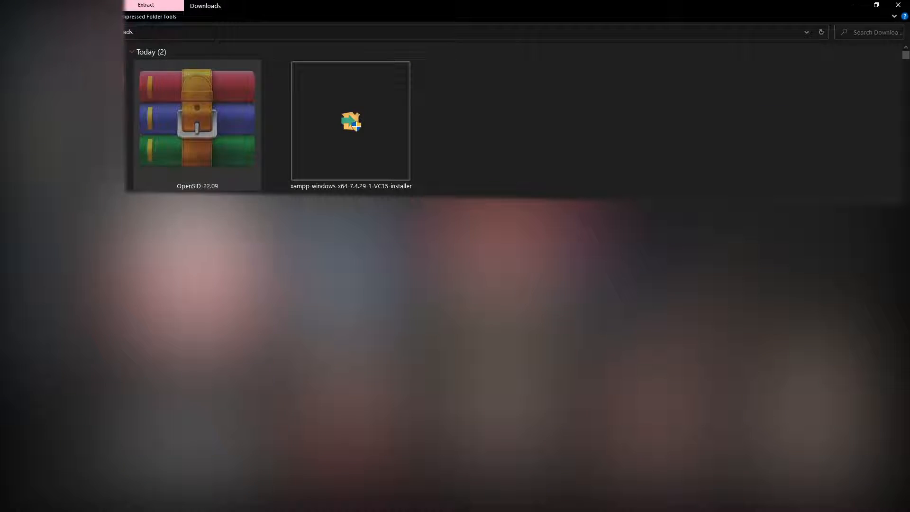
key(alt+Left)
double_click(314, 142)
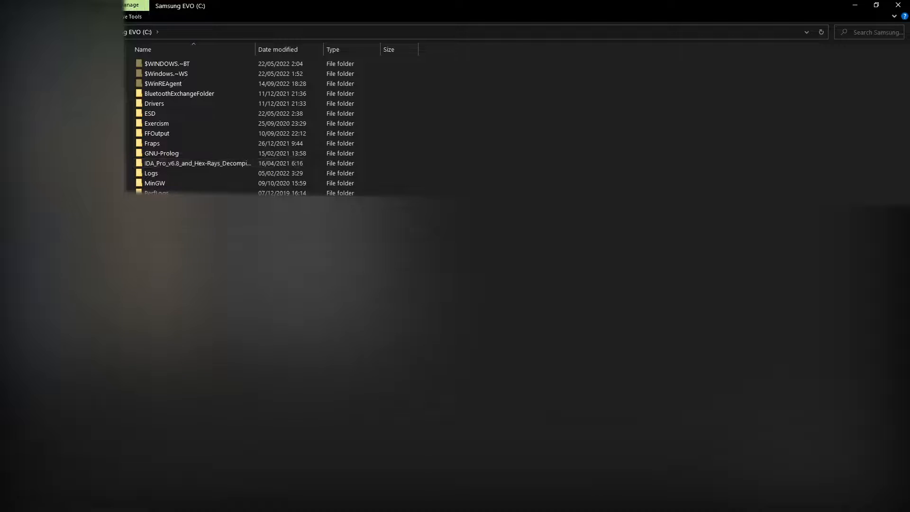
double_click(159, 273)
click(216, 33)
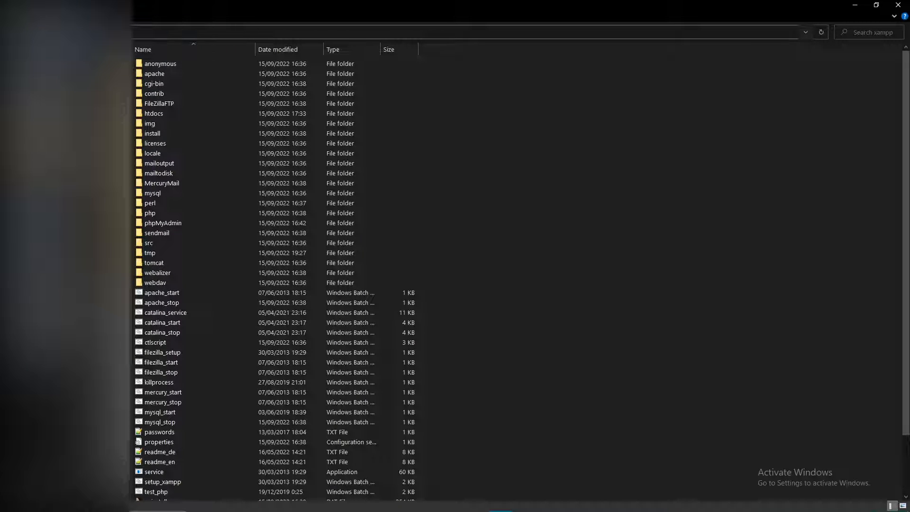
double_click(160, 116)
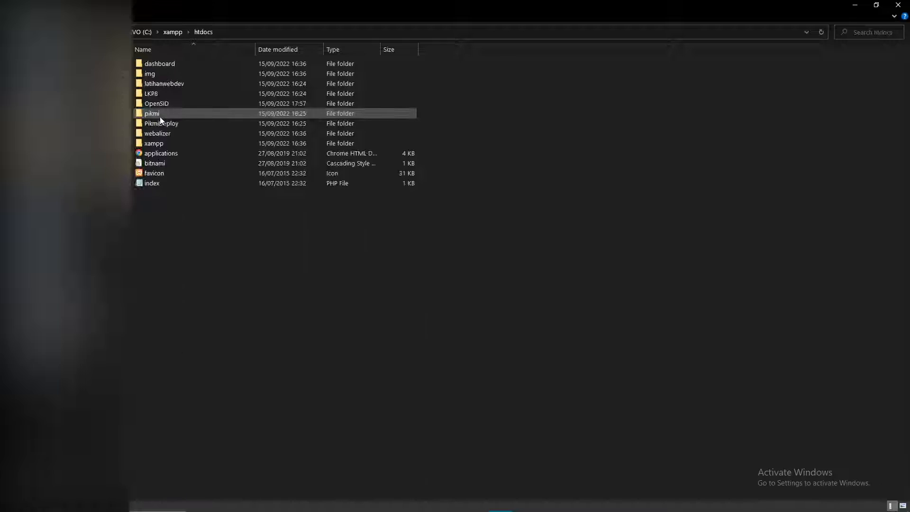
Delete an accidentally created WinRAR archive, then paste the OpenSID-22.09 zip into htdocs.
right_click(227, 250)
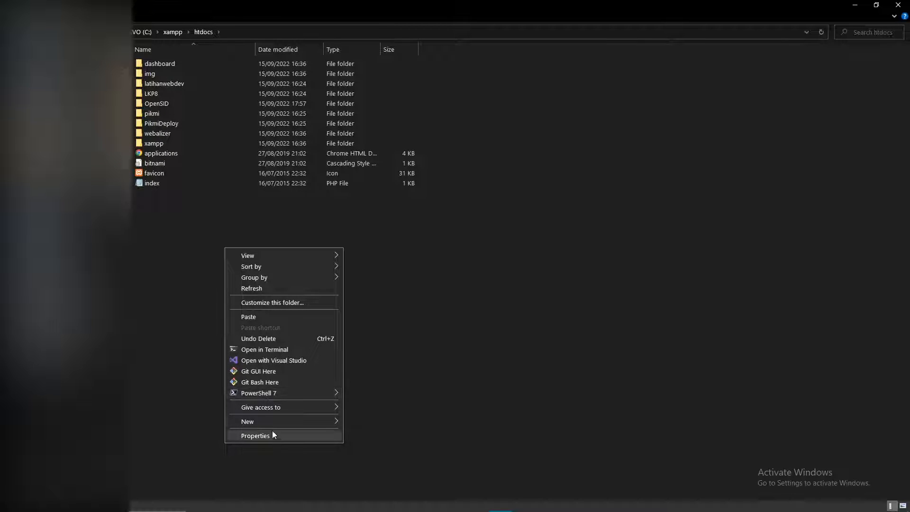
mouse_move(308, 422)
click(368, 446)
key(Return)
key(Delete)
key(ctrl+v)
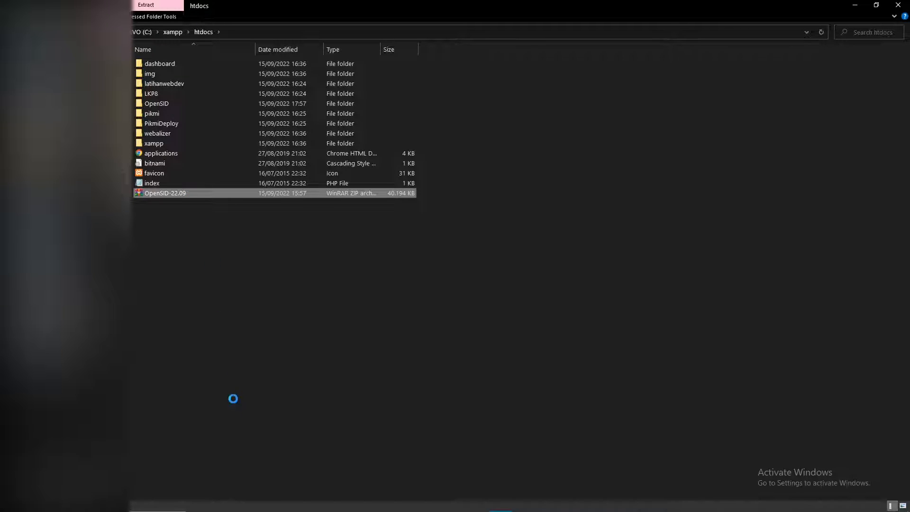
Extract the OpenSID-22.09 zip here in htdocs, then delete the zip.
right_click(189, 195)
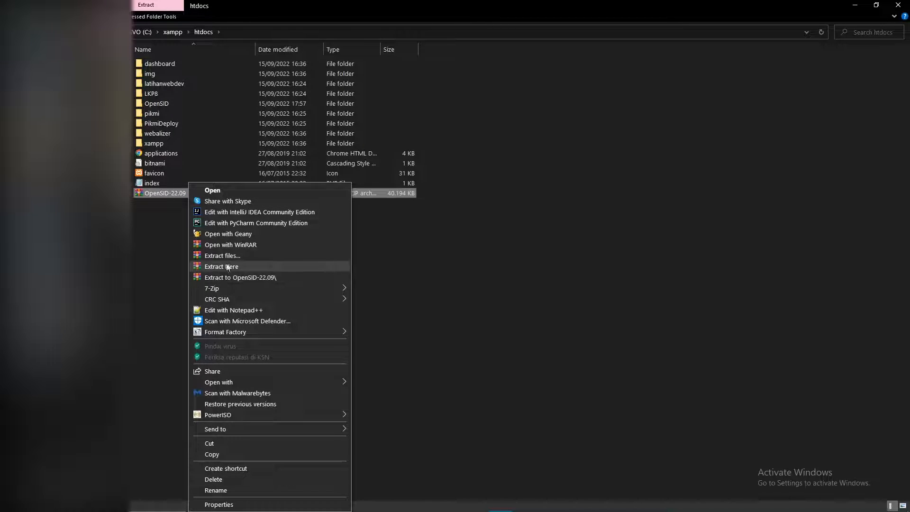
click(256, 278)
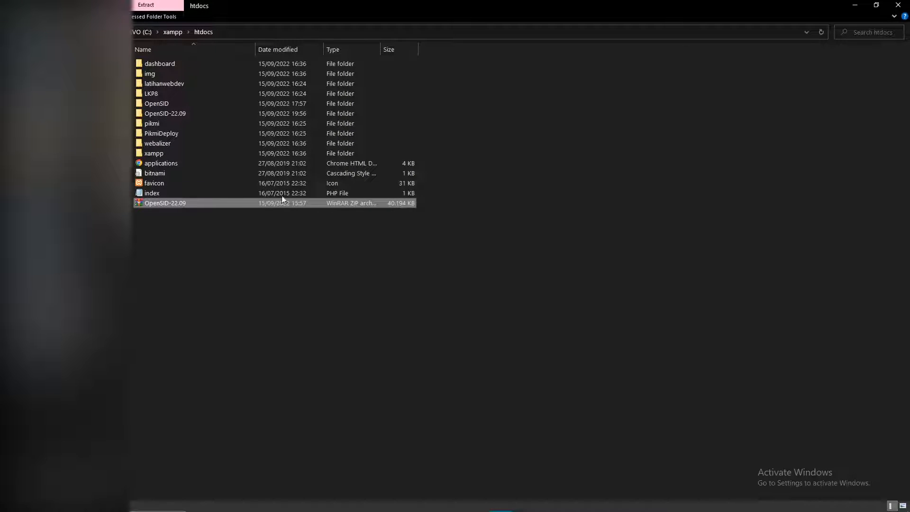
key(Delete)
click(182, 104)
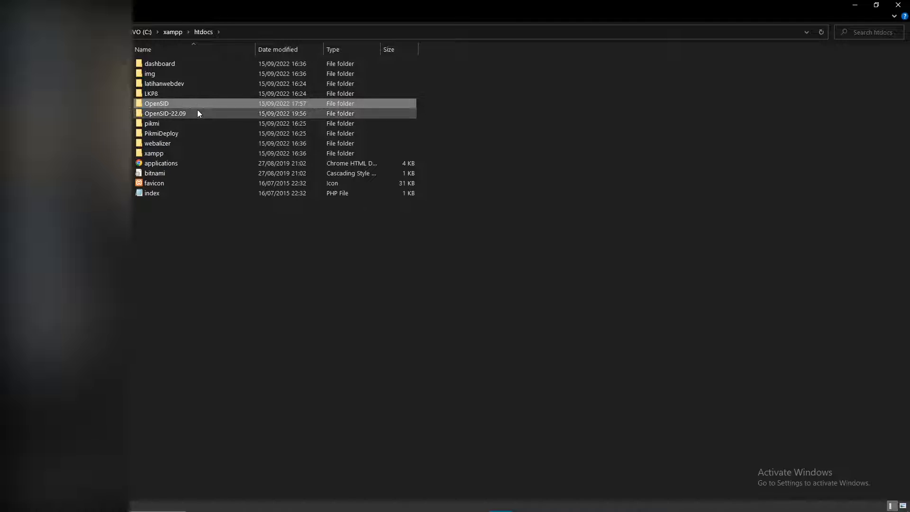
Begin renaming the extracted OpenSID-22.09 folder, selecting its 22.09 suffix for replacement.
click(199, 114)
right_click(200, 114)
click(251, 474)
drag(187, 114, 172, 113)
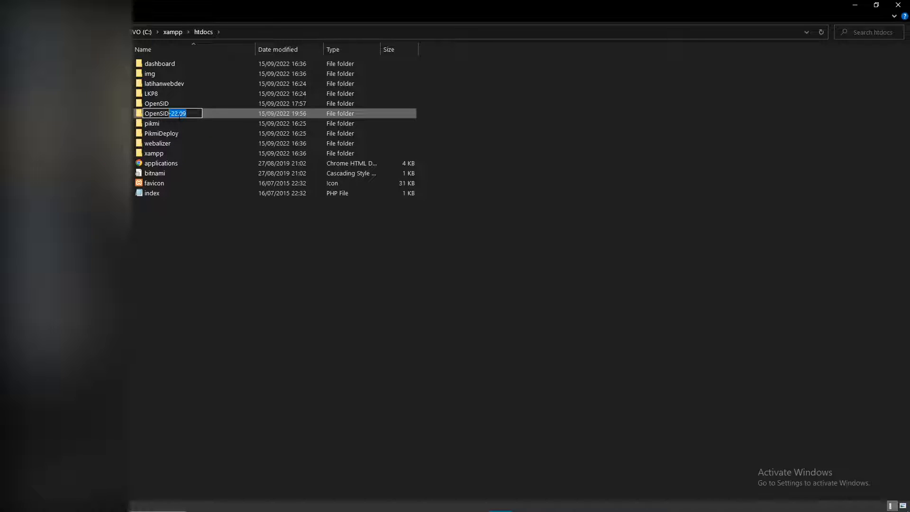
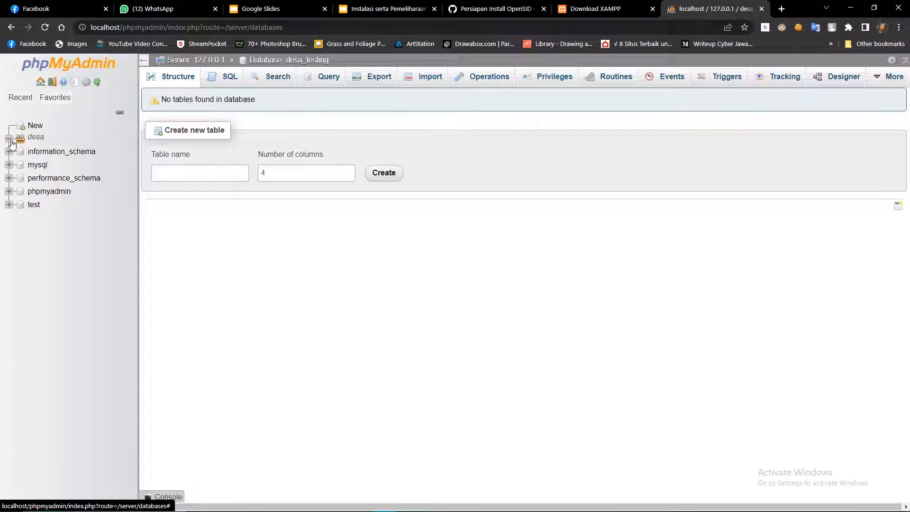
Open the Import page for the desa_testing database and bring up the file picker.
click(61, 164)
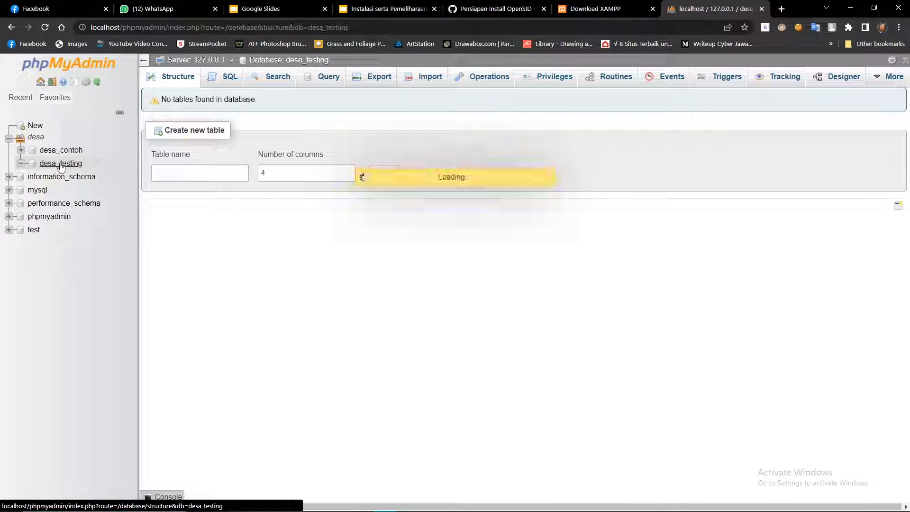
click(426, 78)
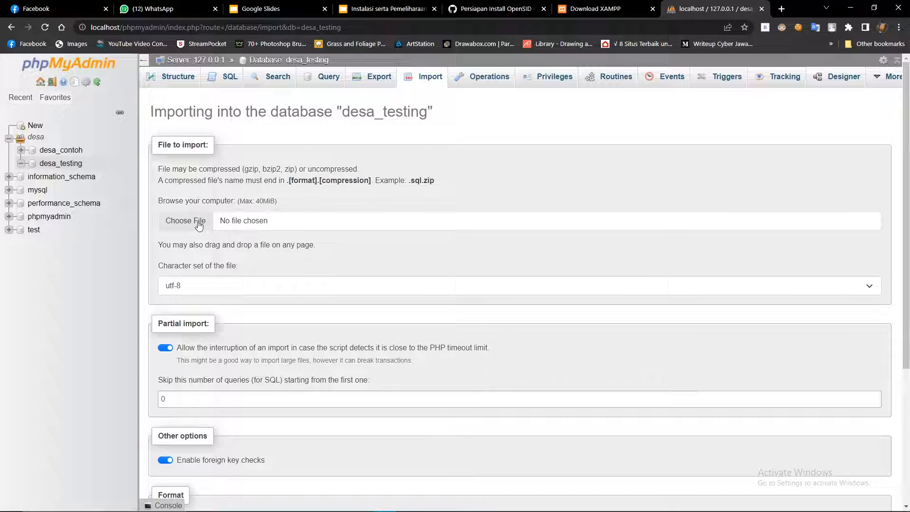
click(199, 226)
scroll(264, 219, down, 3)
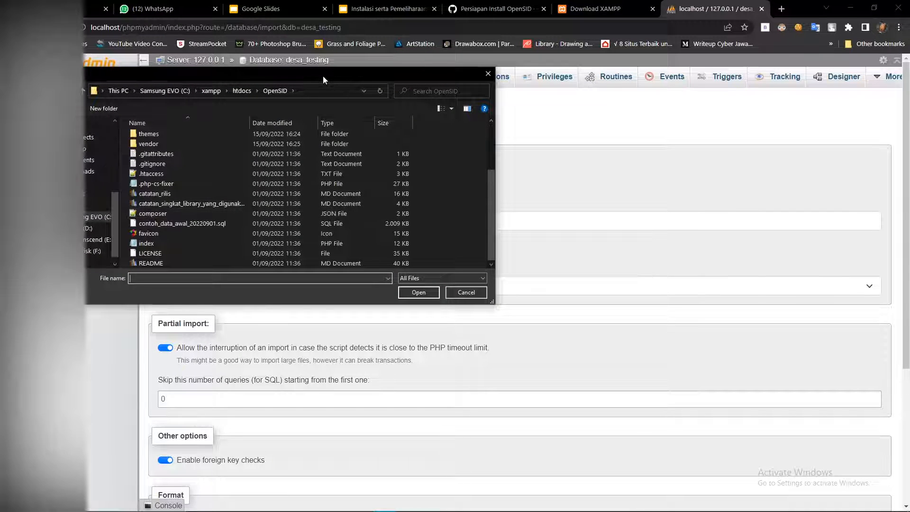
double_click(323, 76)
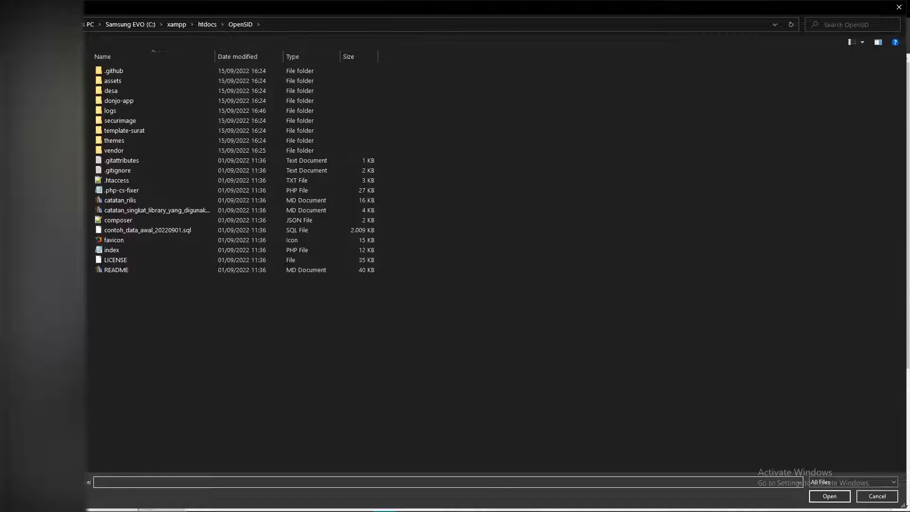
Choose C:\xampp\htdocs\OpenSIDTraining\contoh_data_awal_20220901.sql as the import file.
click(130, 24)
double_click(118, 321)
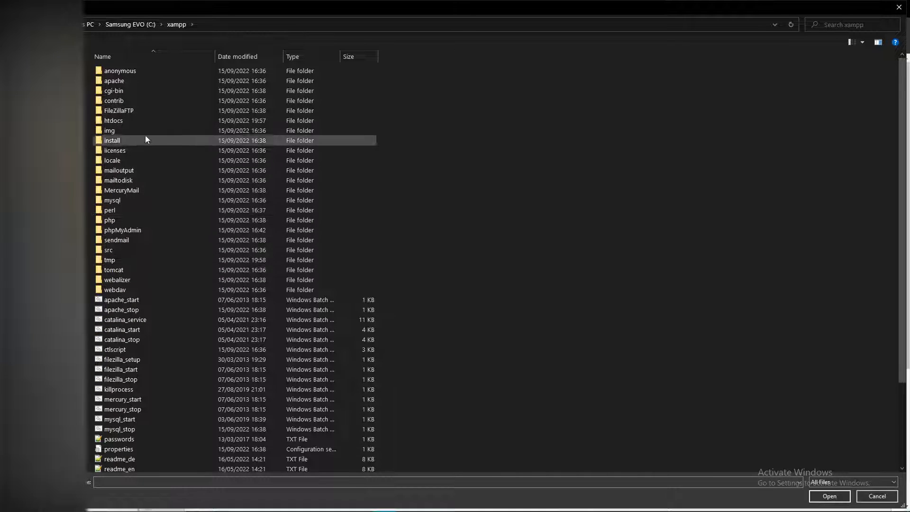
double_click(128, 121)
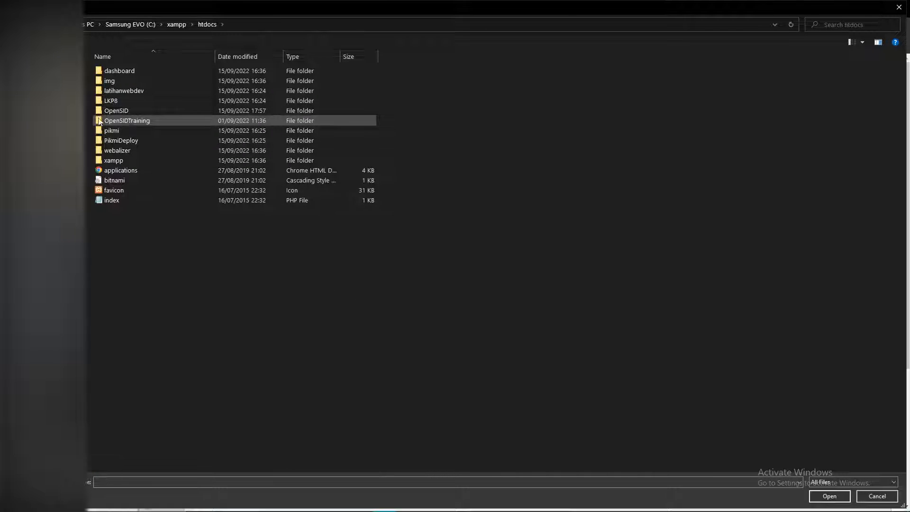
double_click(147, 120)
click(118, 212)
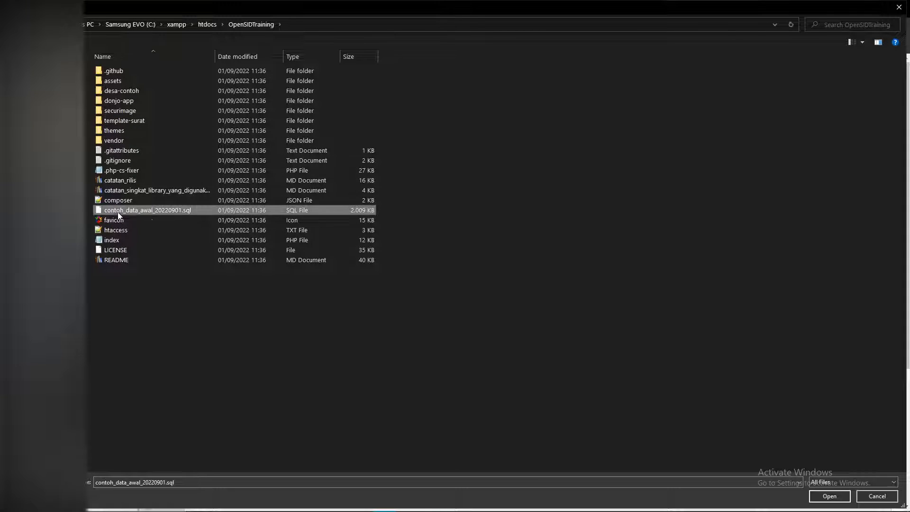
click(169, 212)
key(Escape)
double_click(198, 211)
scroll(214, 275, down, 4)
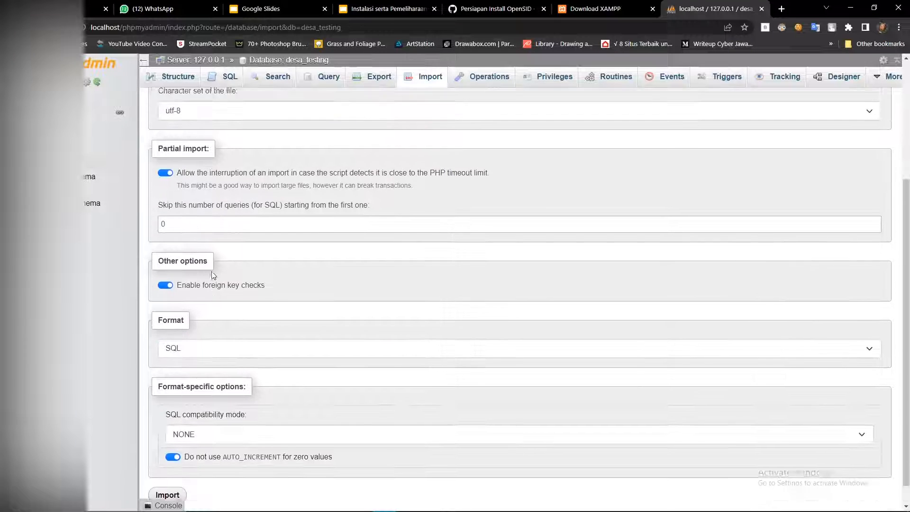
Run the import of contoh_data_awal_20220901.sql into desa_testing (10853 queries executed).
scroll(212, 276, down, 1)
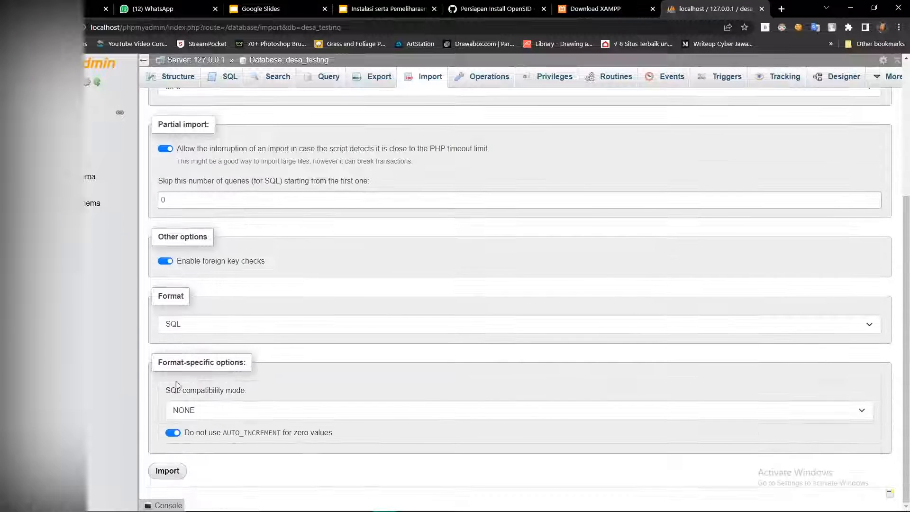
click(163, 472)
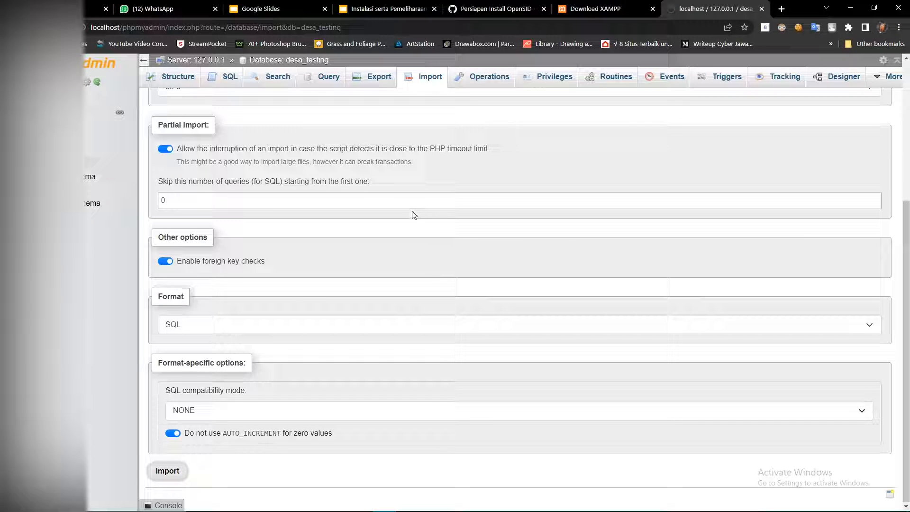
scroll(414, 233, up, 2)
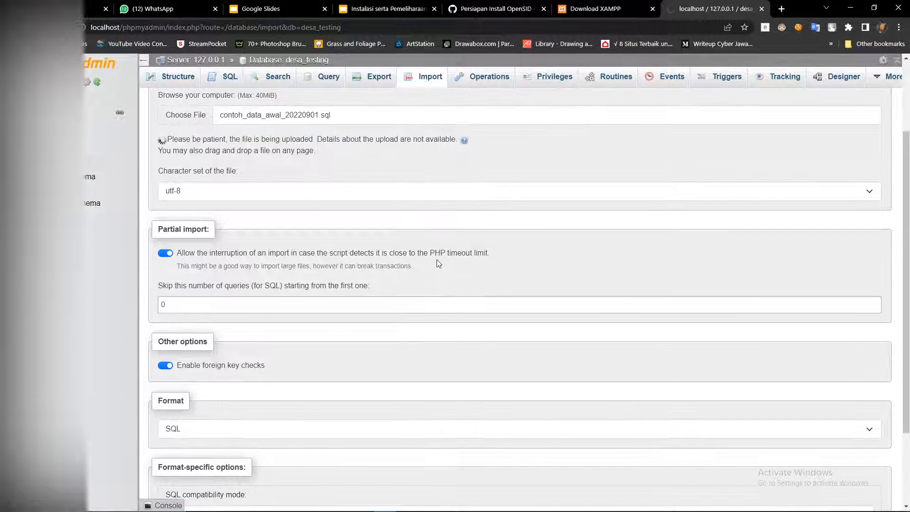
scroll(435, 267, up, 1)
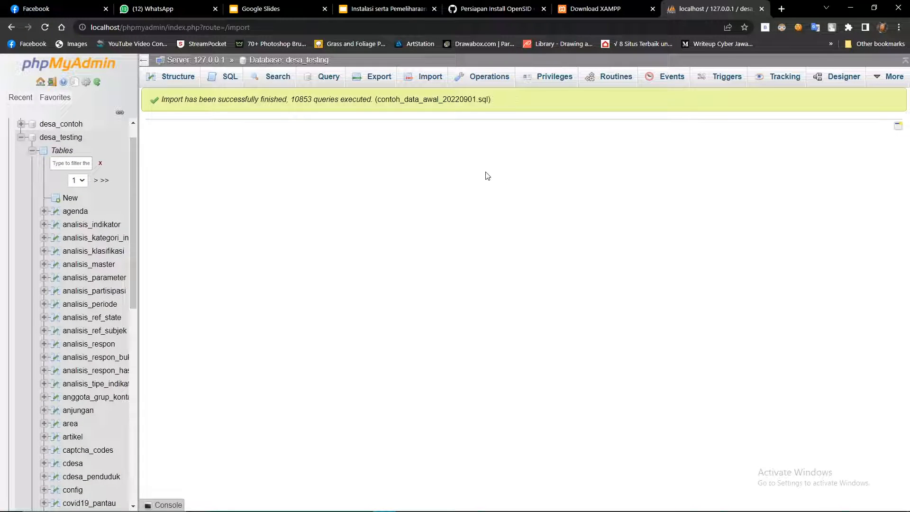
Expand desa_testing to view its new tables, then switch to File Explorer at htdocs.
click(21, 137)
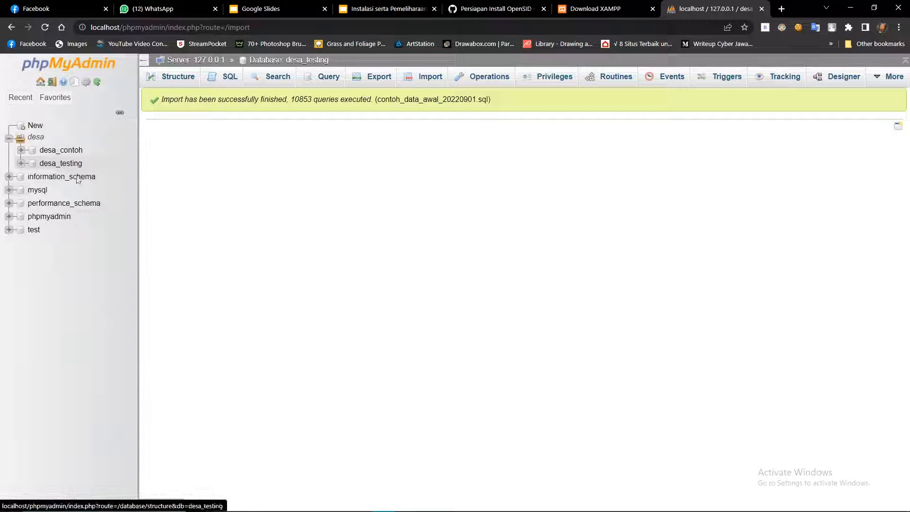
click(21, 163)
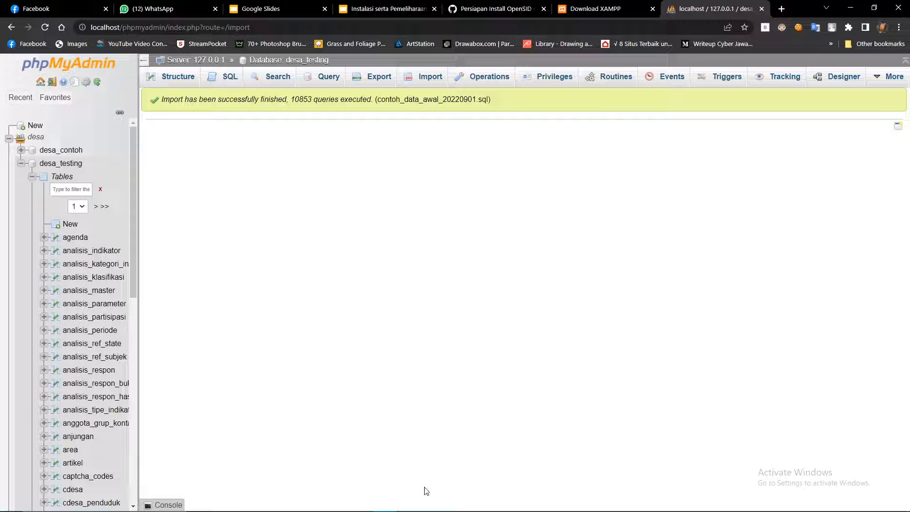
mouse_move(438, 500)
click(501, 504)
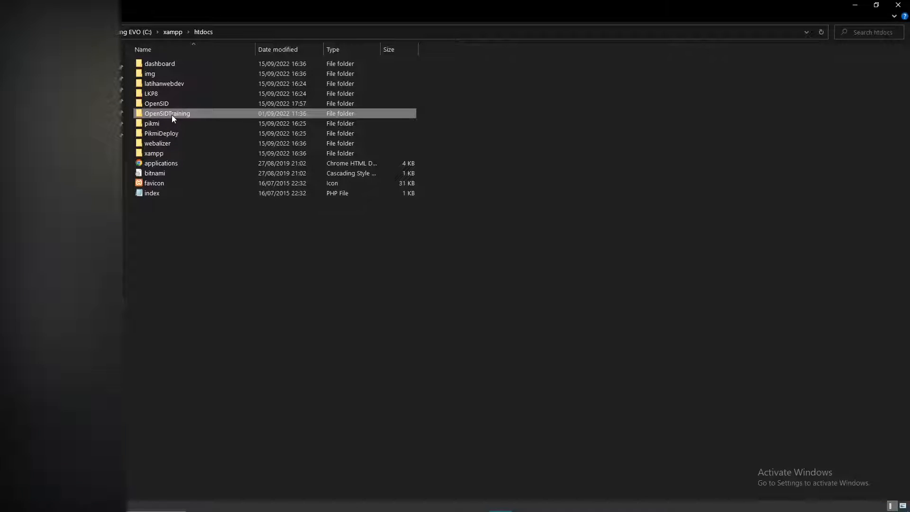
Open OpenSIDTraining\desa-contoh\config\database.php in Notepad.
double_click(172, 115)
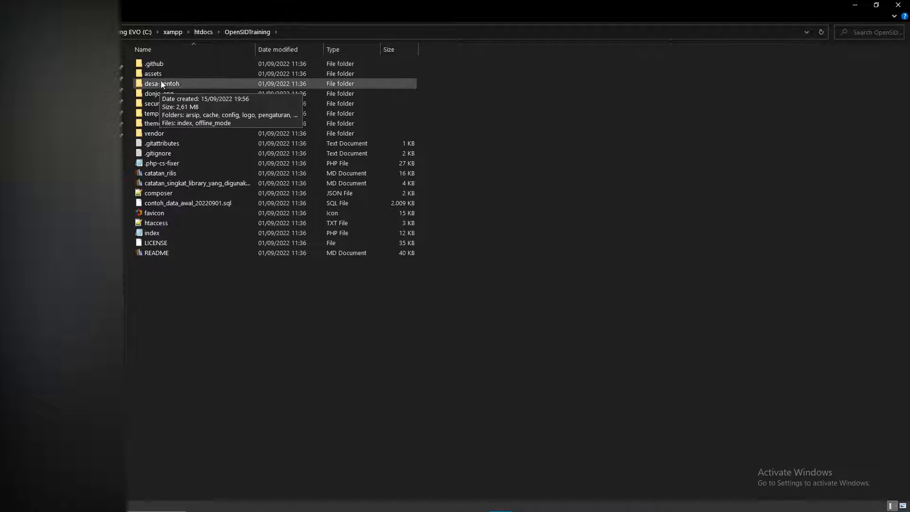
double_click(180, 84)
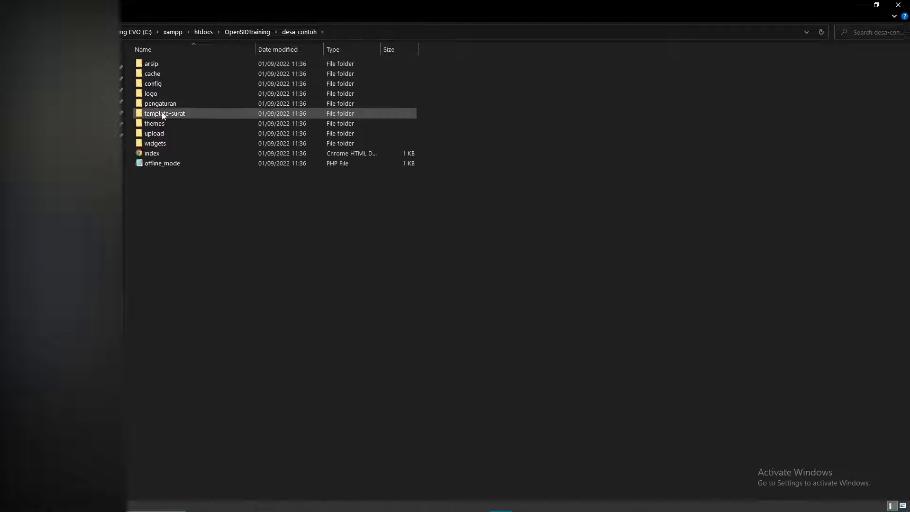
double_click(163, 84)
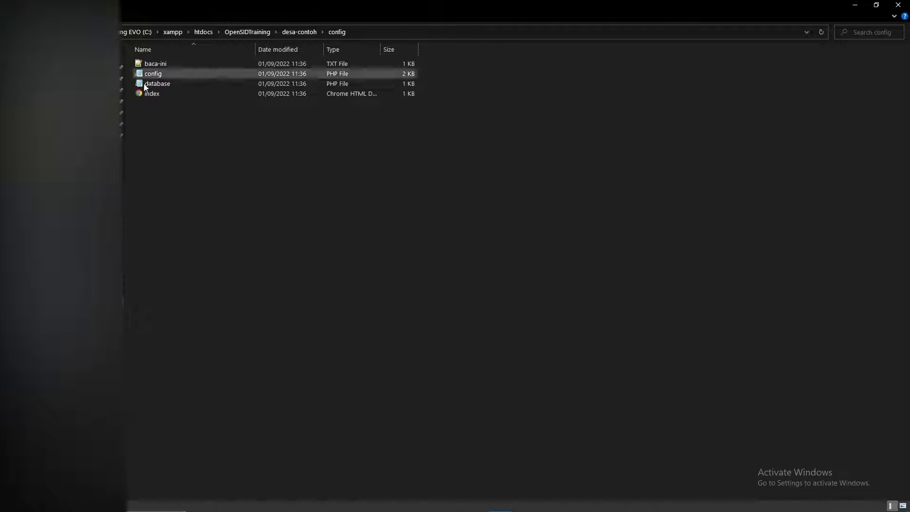
right_click(172, 81)
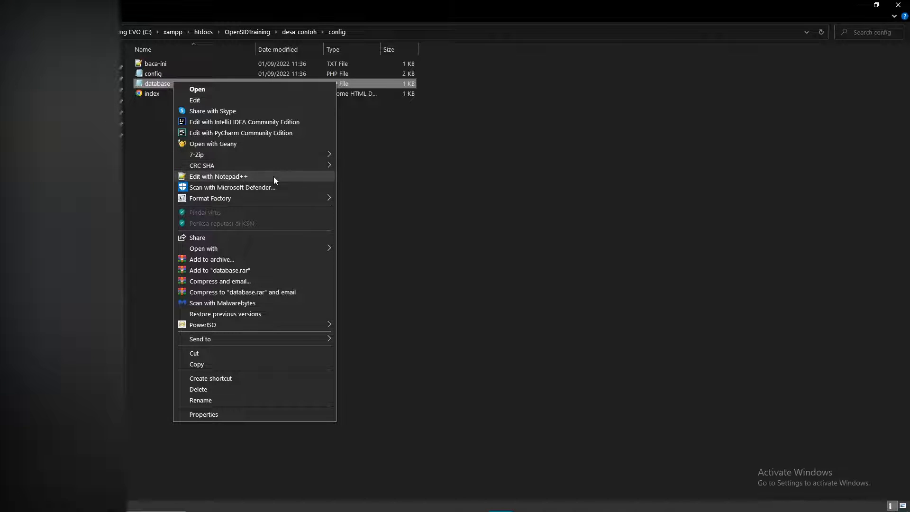
mouse_move(250, 339)
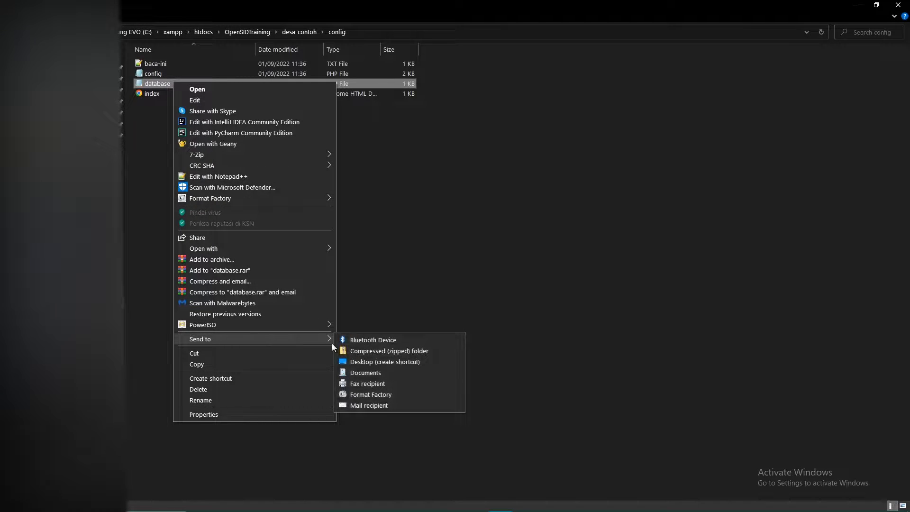
mouse_move(305, 247)
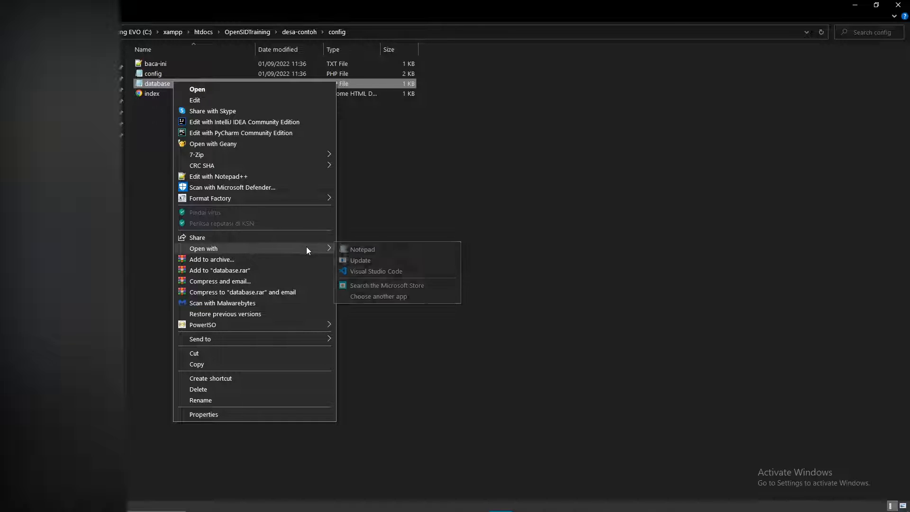
click(360, 250)
drag(162, 181, 342, 142)
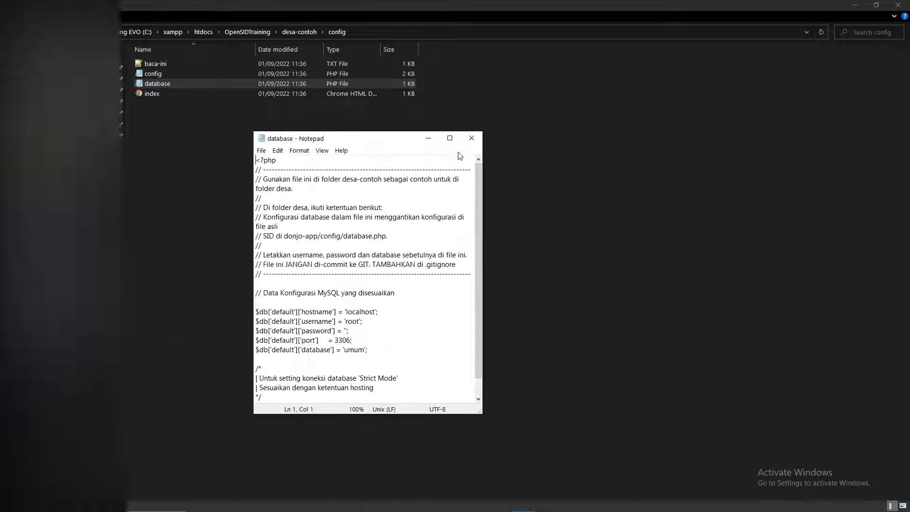
Set the database name in database.php to 'desa_testing', copied from phpMyAdmin, and save it.
click(453, 140)
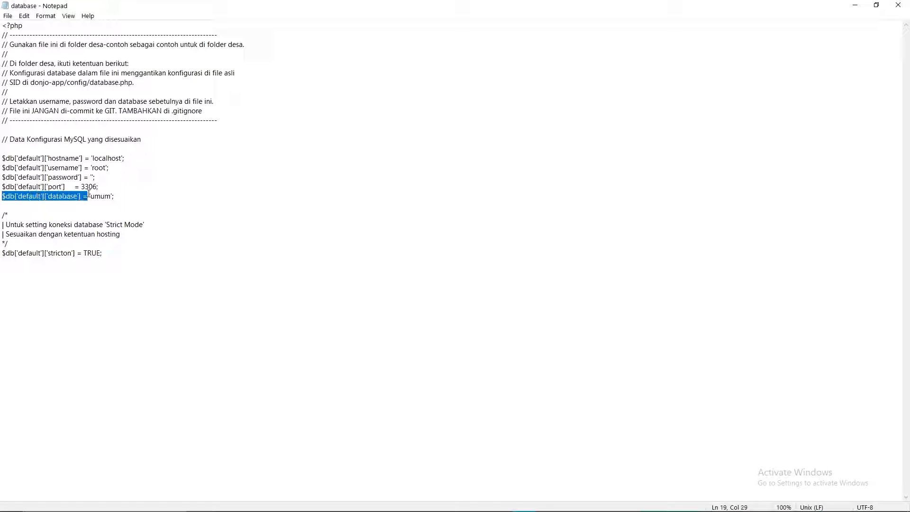
click(91, 202)
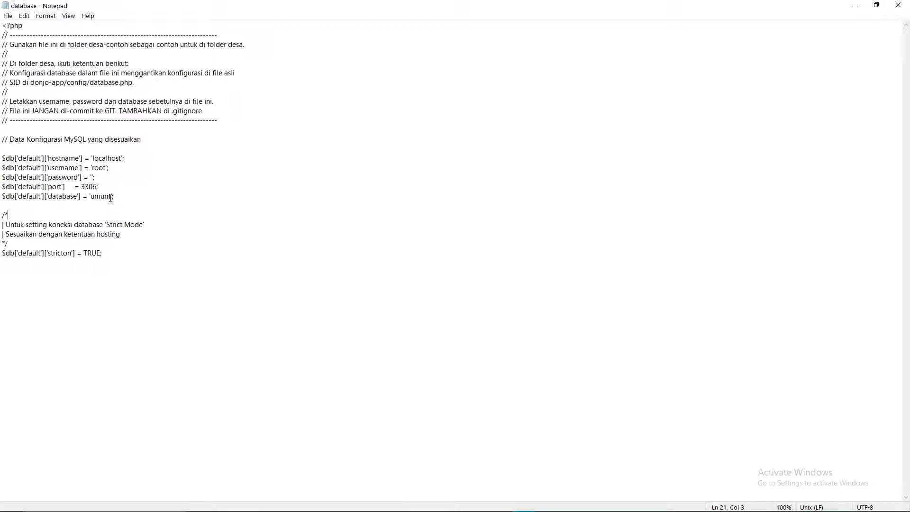
key(alt+Tab)
click(619, 223)
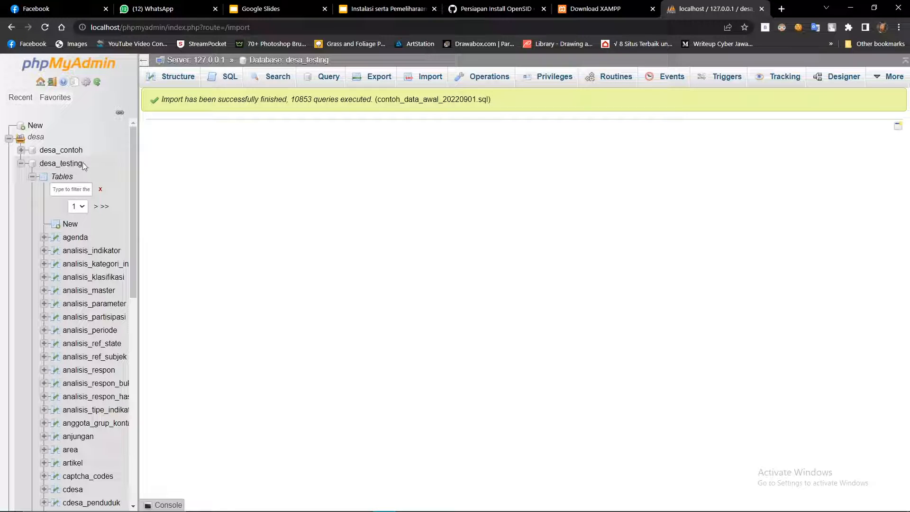
double_click(40, 163)
key(alt+Tab)
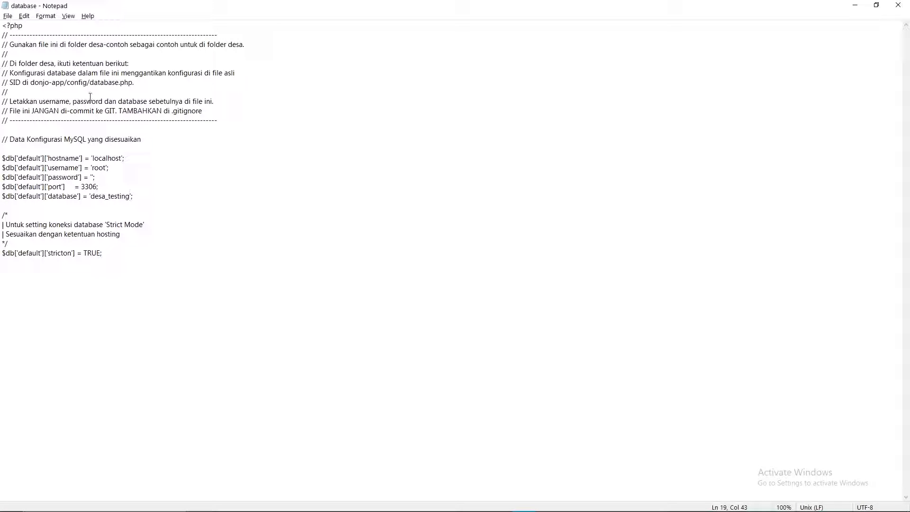
click(8, 16)
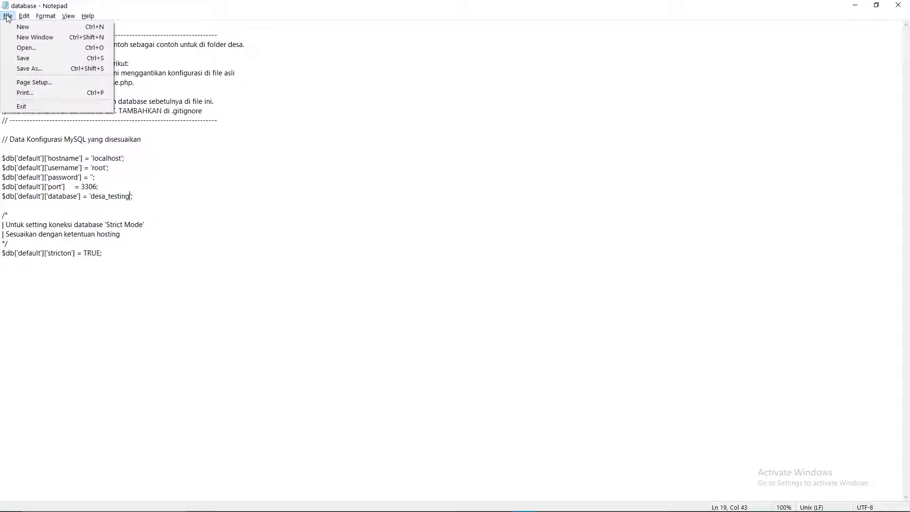
click(41, 59)
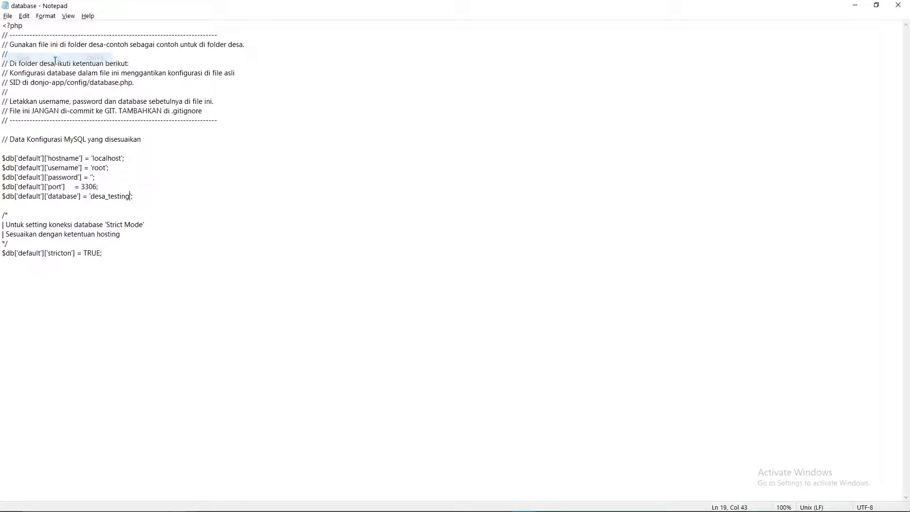
click(899, 5)
Go back up to the OpenSIDTraining folder and minimize the Explorer window.
key(alt+Tab)
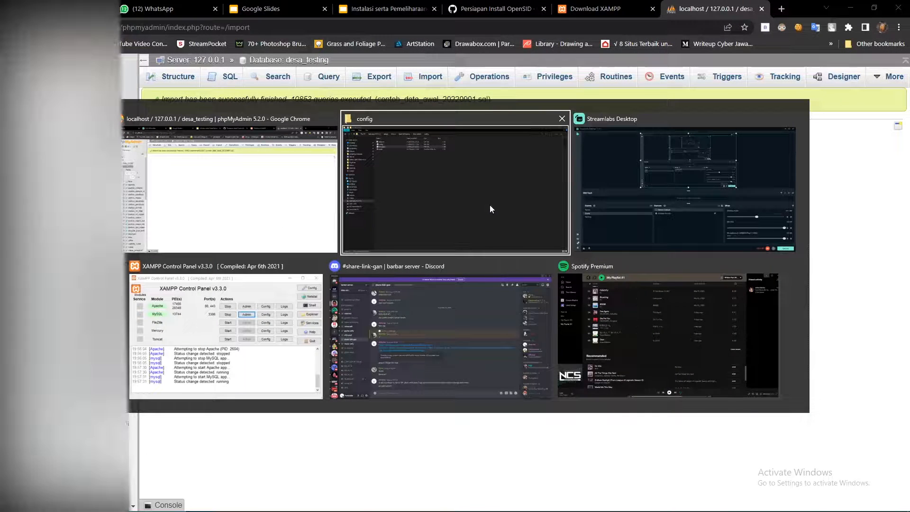
key(BackSpace)
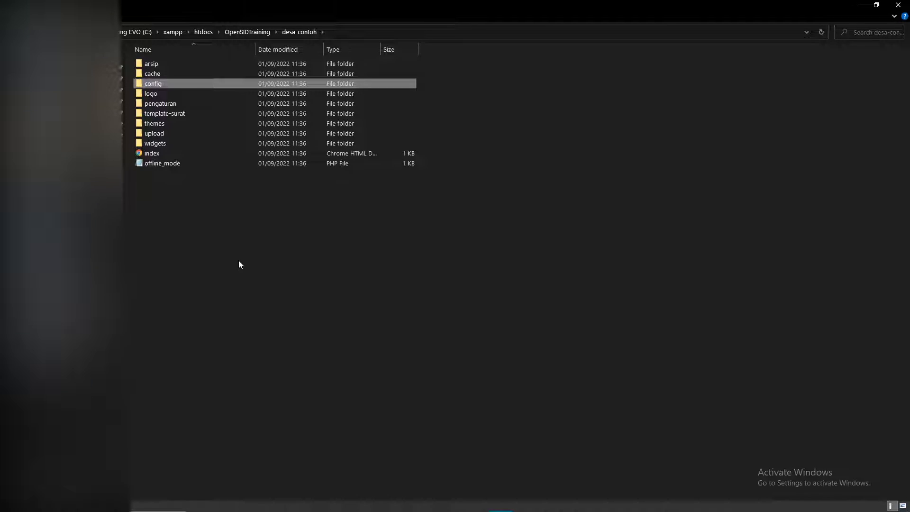
key(BackSpace)
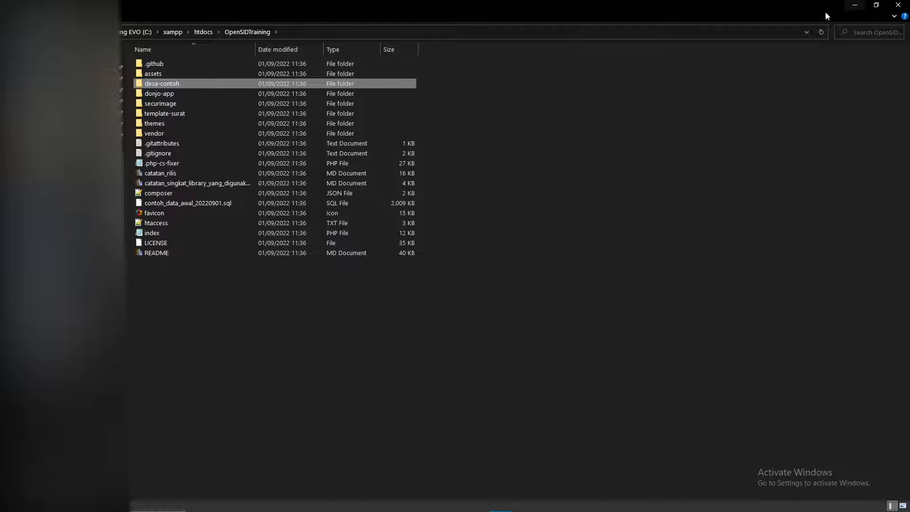
click(852, 7)
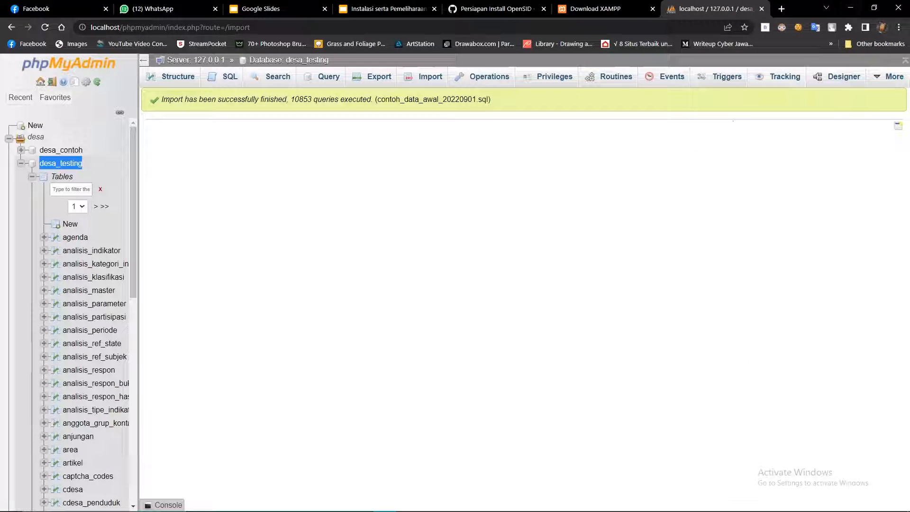
Load localhost/opensidtraining in a new Chrome tab, which returns HTTP ERROR 500.
mouse_move(493, 507)
click(408, 503)
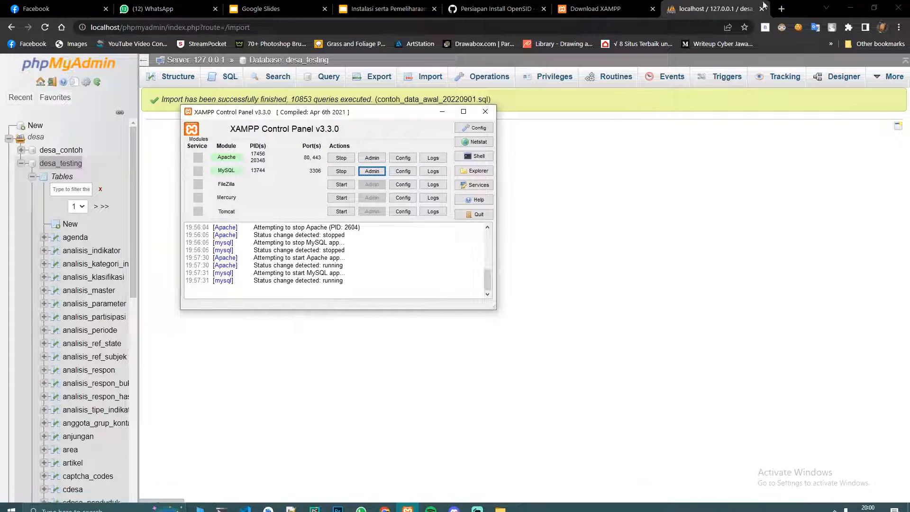
click(781, 9)
text(local)
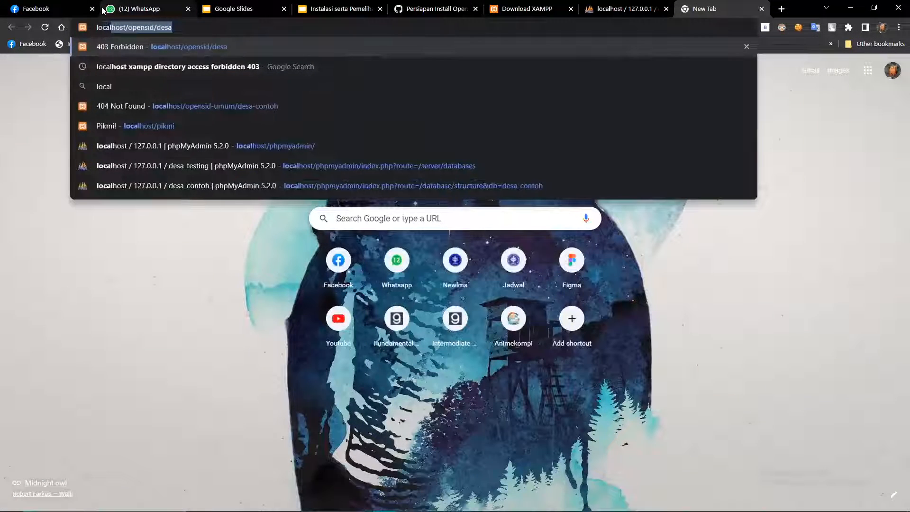
text(host/opensid)
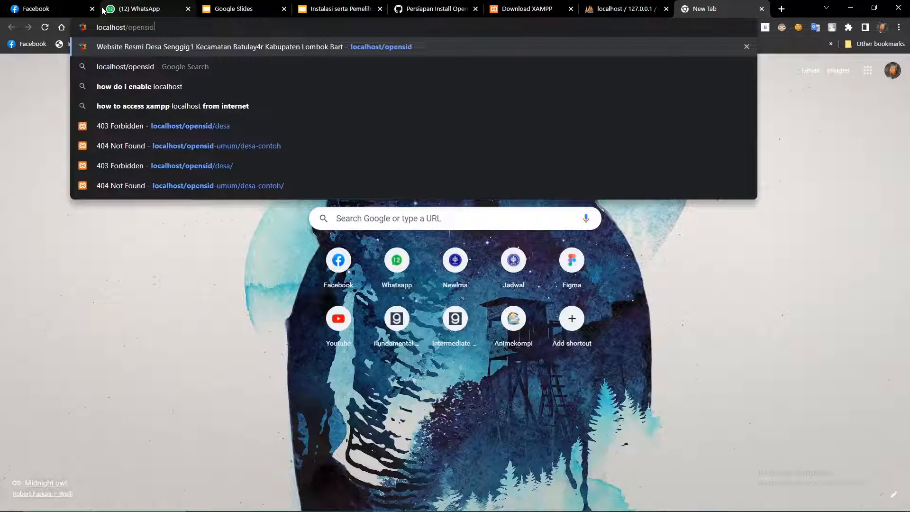
key(alt+Tab)
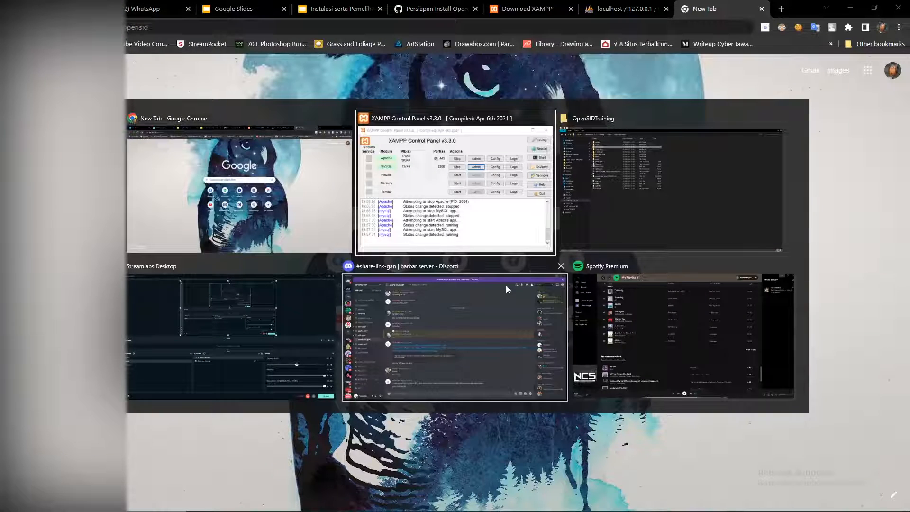
key(alt+Tab)
click(203, 32)
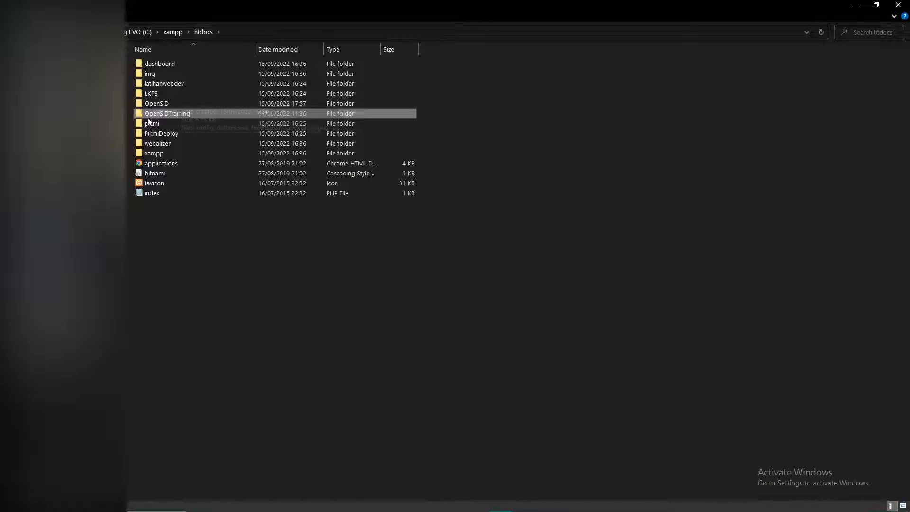
key(alt+Tab)
text(tra)
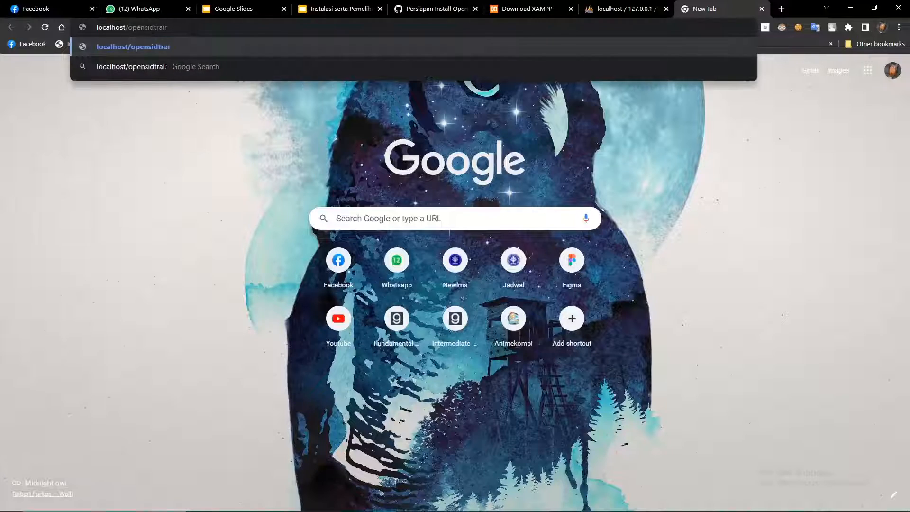
text(ining)
key(Return)
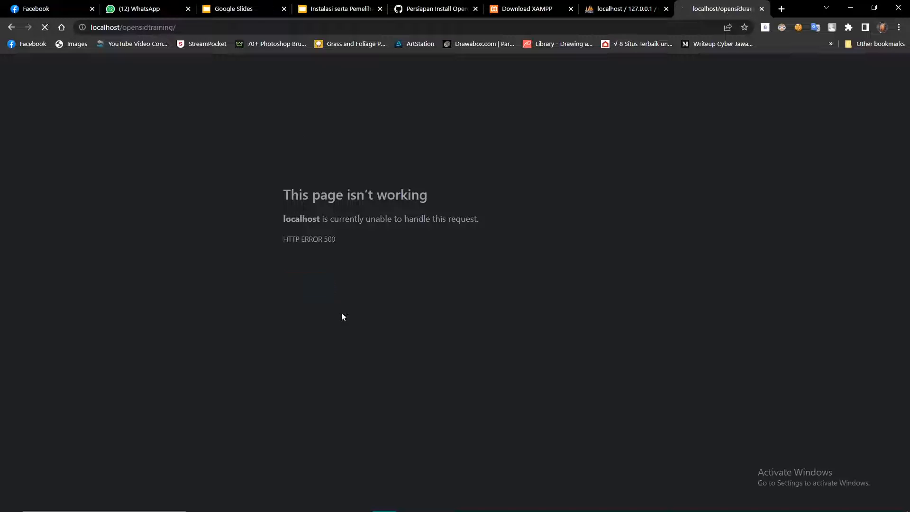
Switch to the htdocs File Explorer window.
key(super+Tab)
click(319, 252)
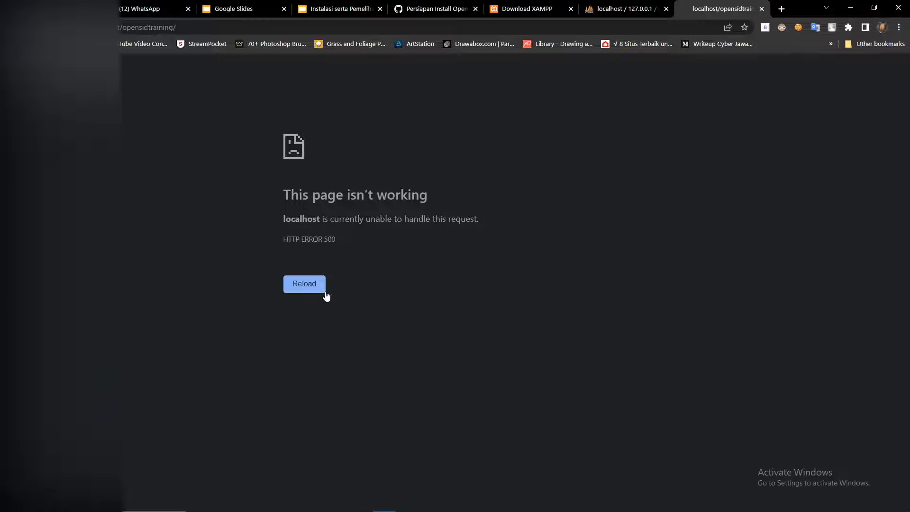
key(super+Tab)
click(527, 198)
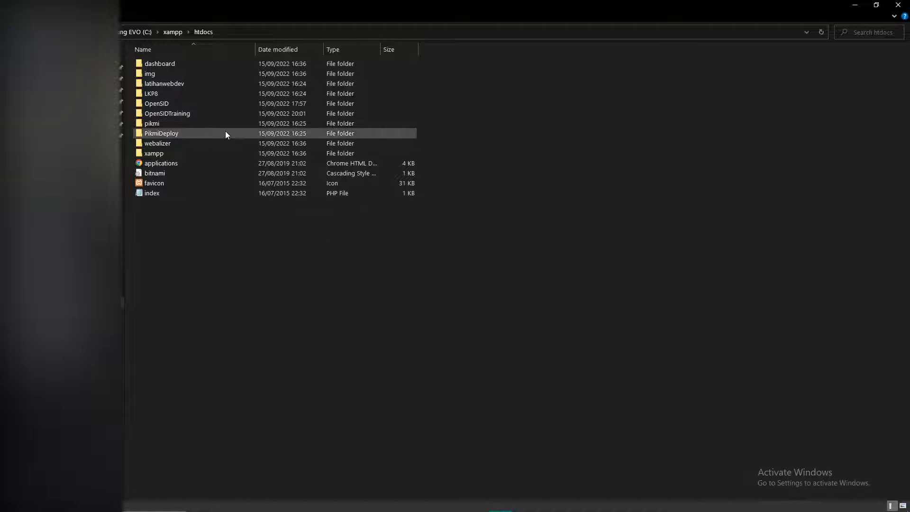
Open OpenSIDTraining and bring up the context menu for the desa-contoh folder.
double_click(183, 115)
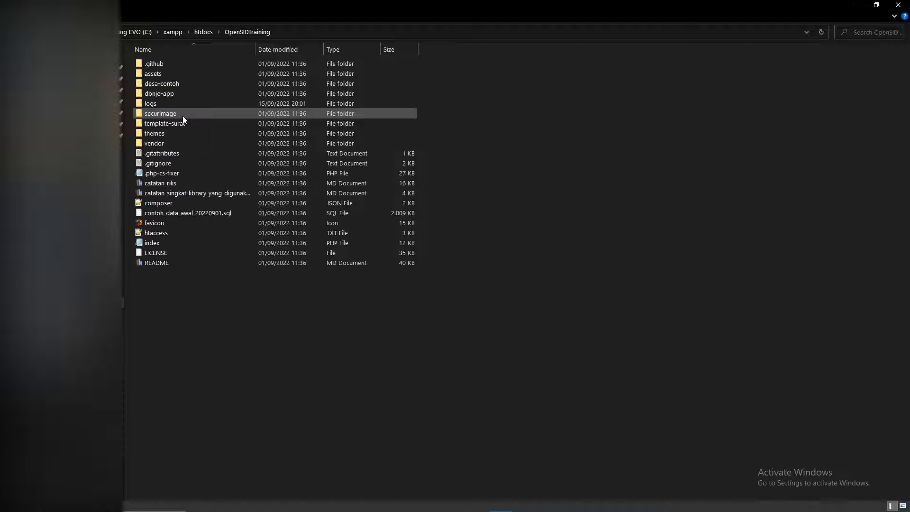
click(179, 83)
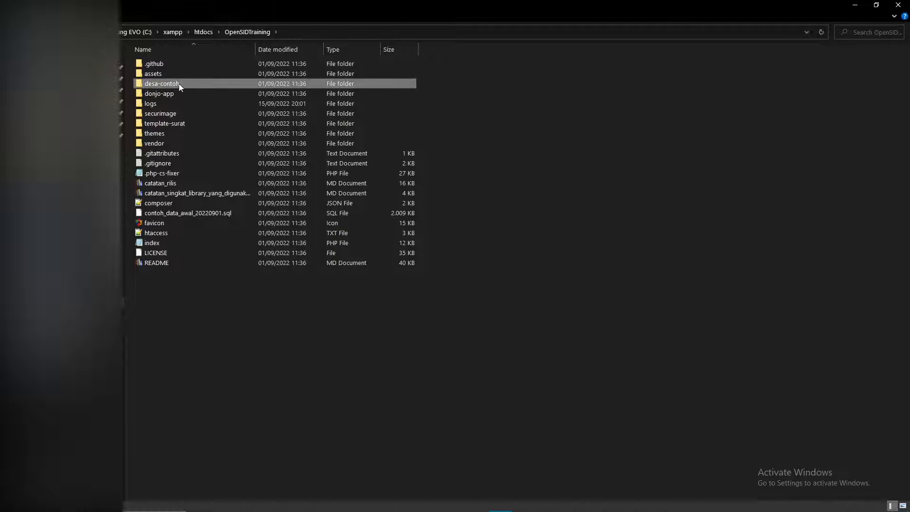
double_click(179, 83)
key(alt+Left)
right_click(183, 83)
click(247, 32)
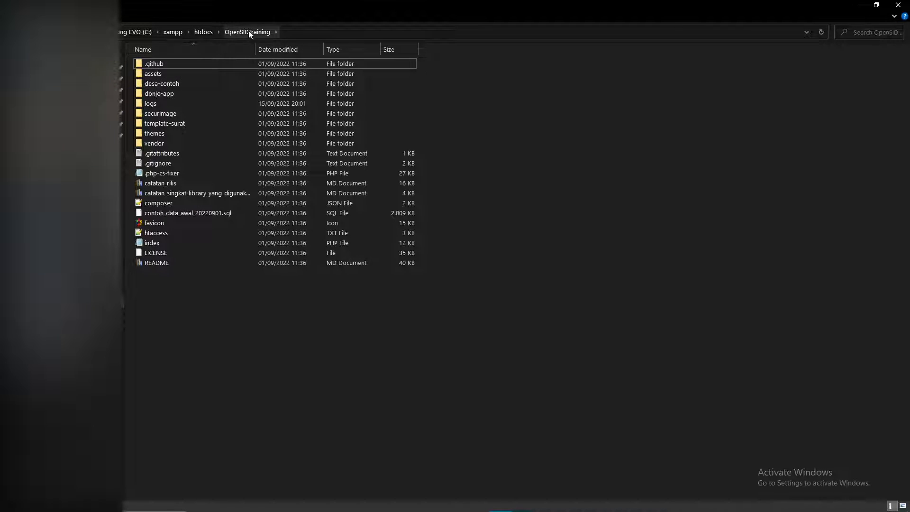
right_click(183, 83)
click(170, 82)
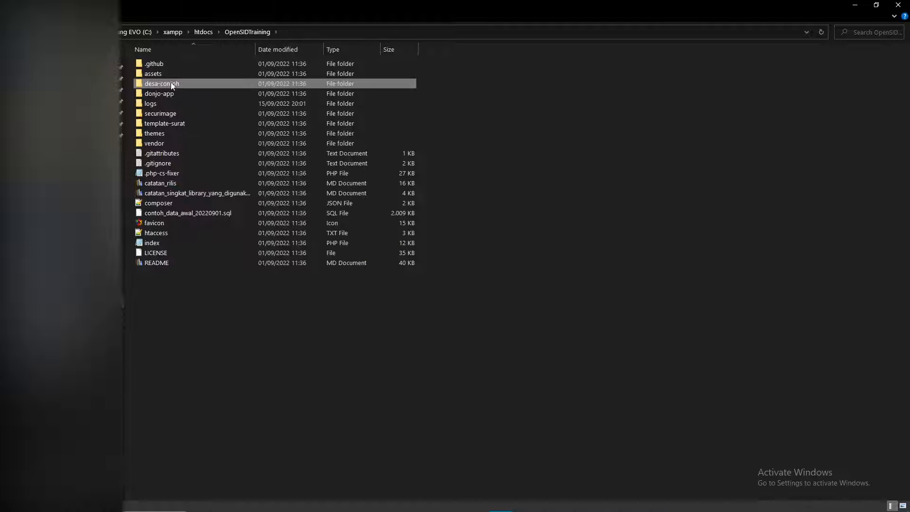
right_click(169, 84)
click(161, 95)
right_click(169, 84)
Rename desa-contoh to desa and close the File Explorer window.
click(209, 444)
click(192, 84)
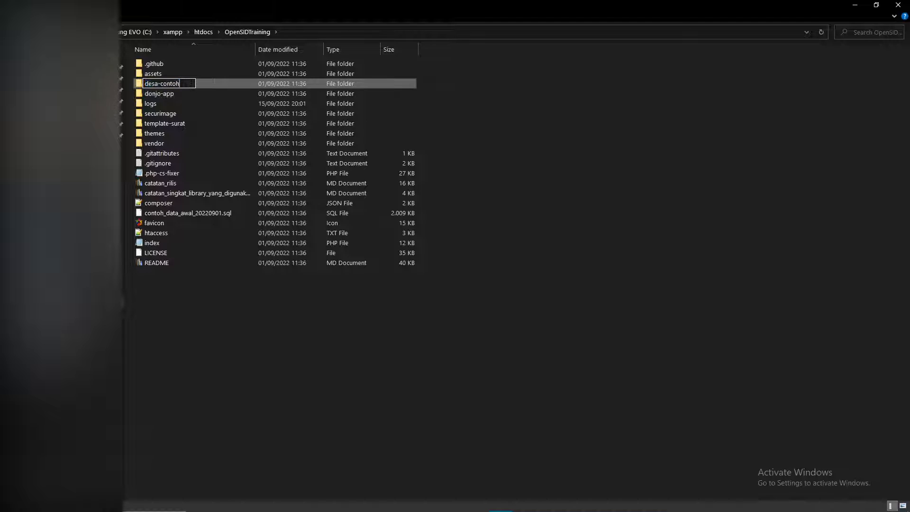
key(BackSpace)
click(718, 187)
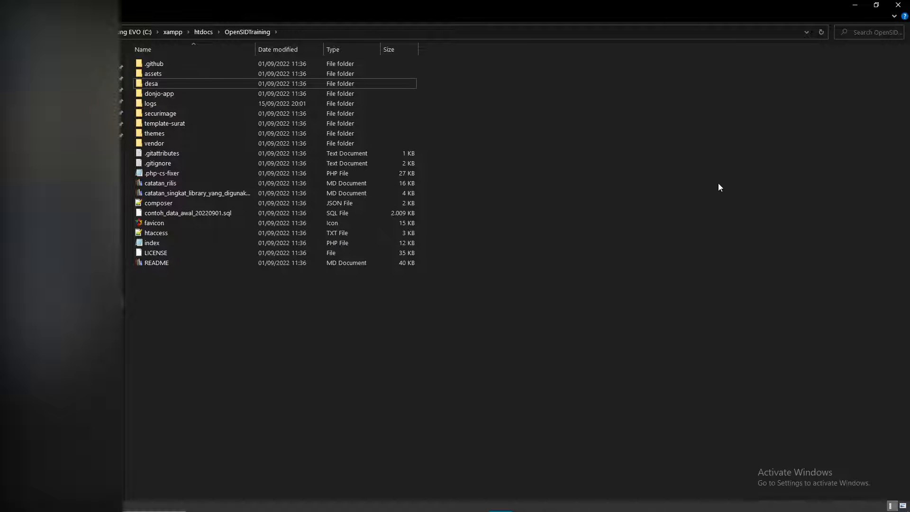
click(898, 4)
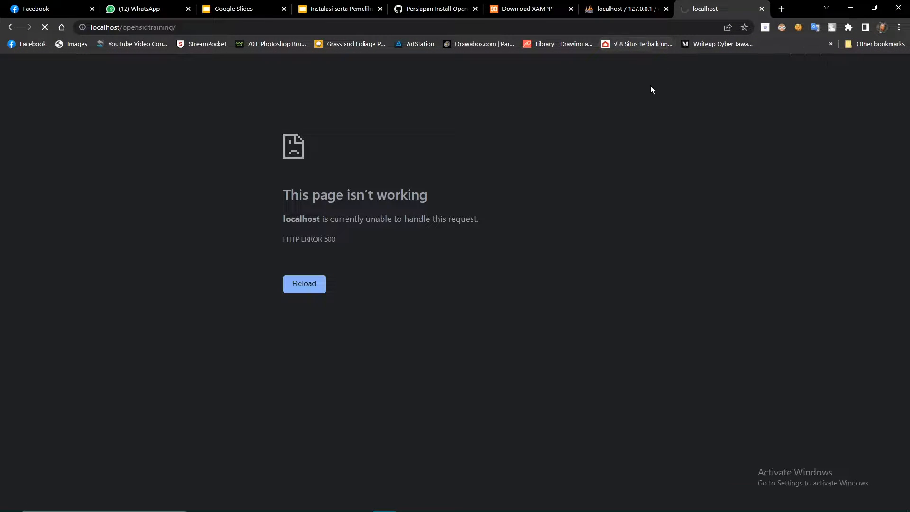
Browse the Desa Senggigi homepage at localhost/opensidtraining, open LOGIN, then close the tab.
scroll(437, 256, down, 10)
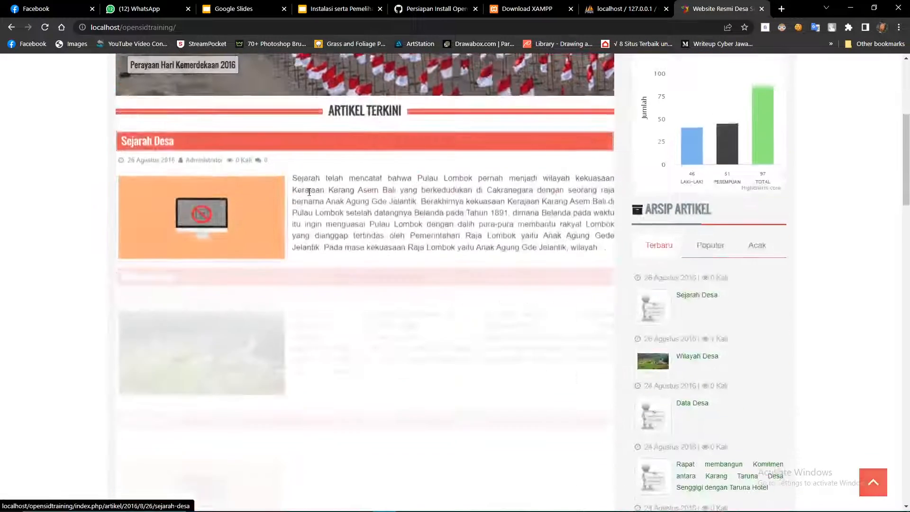
scroll(437, 256, down, 10)
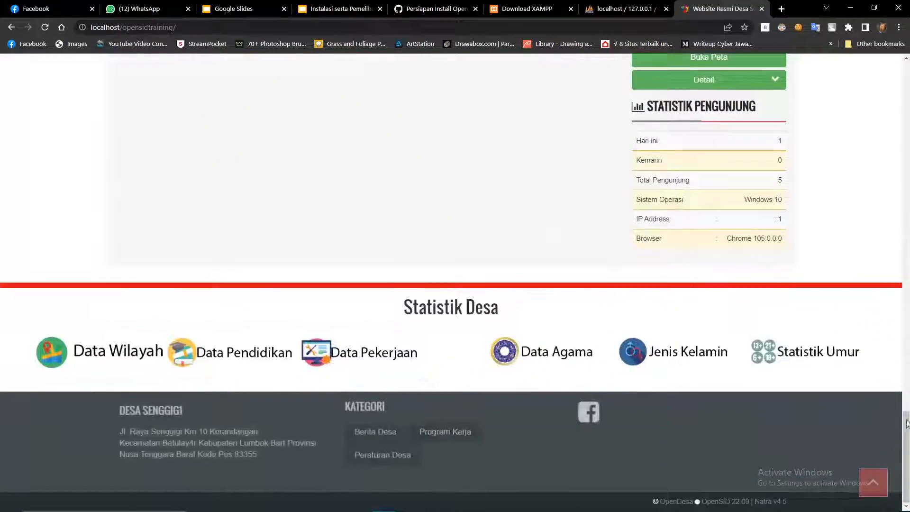
scroll(442, 247, up, 10)
scroll(443, 246, up, 10)
scroll(618, 149, down, 3)
scroll(617, 149, up, 3)
click(501, 124)
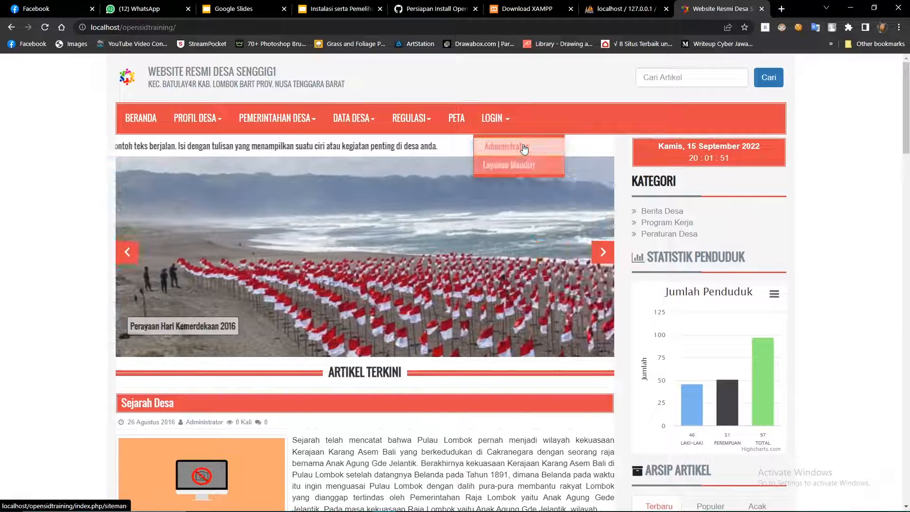
click(762, 8)
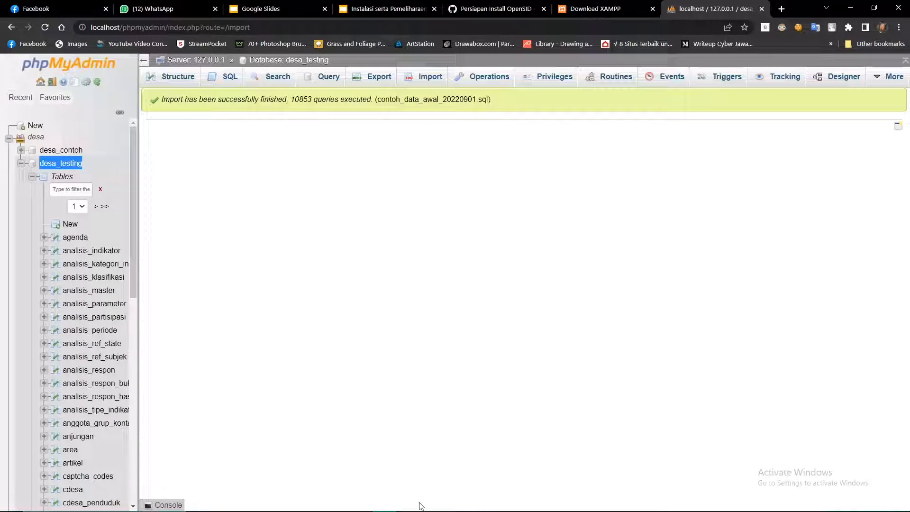
Close the phpMyAdmin and Download XAMPP tabs, then open the DomaiNesia website via Google.
mouse_move(418, 510)
click(762, 9)
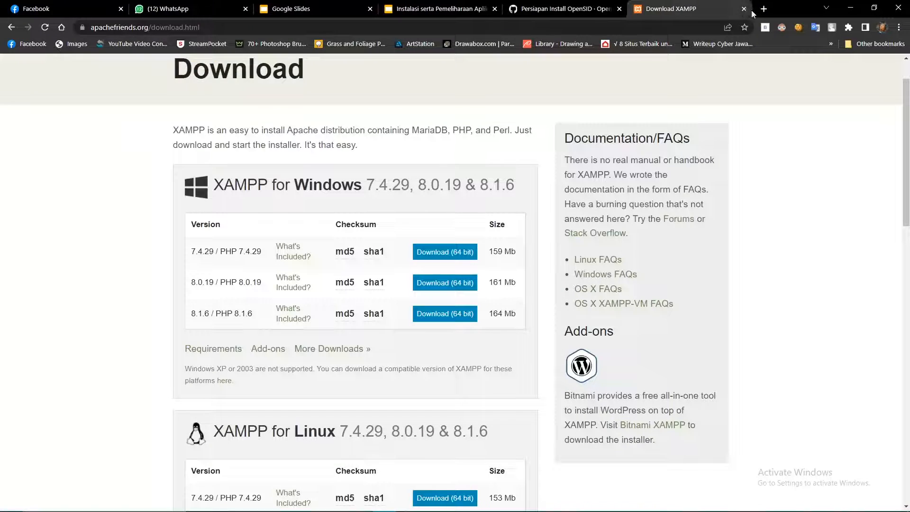
click(745, 9)
click(640, 9)
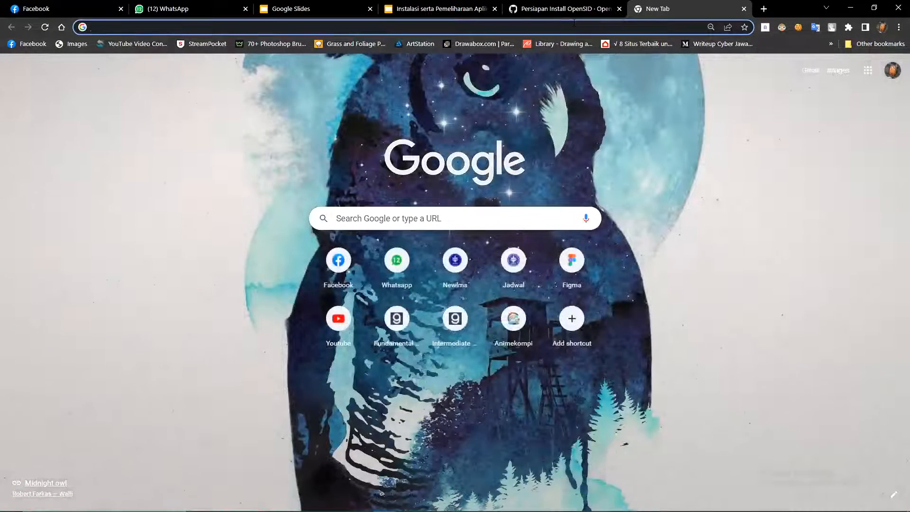
text(D)
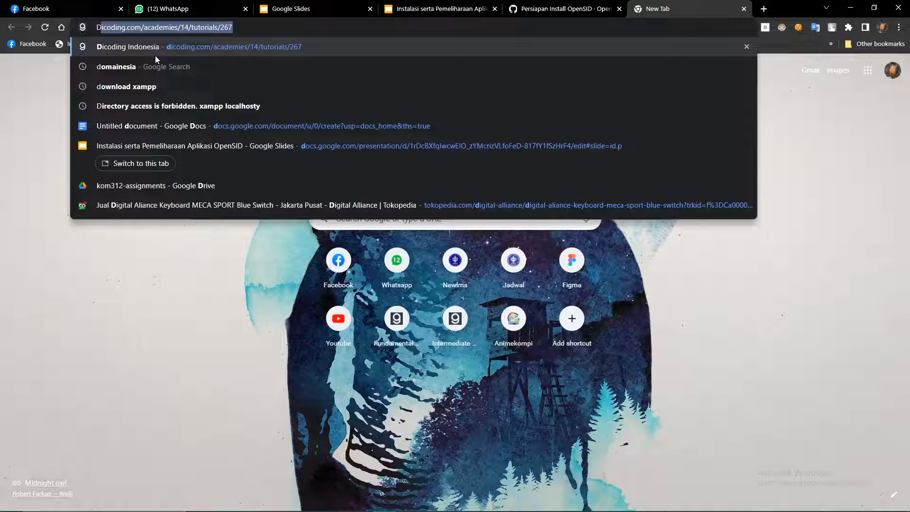
text(o)
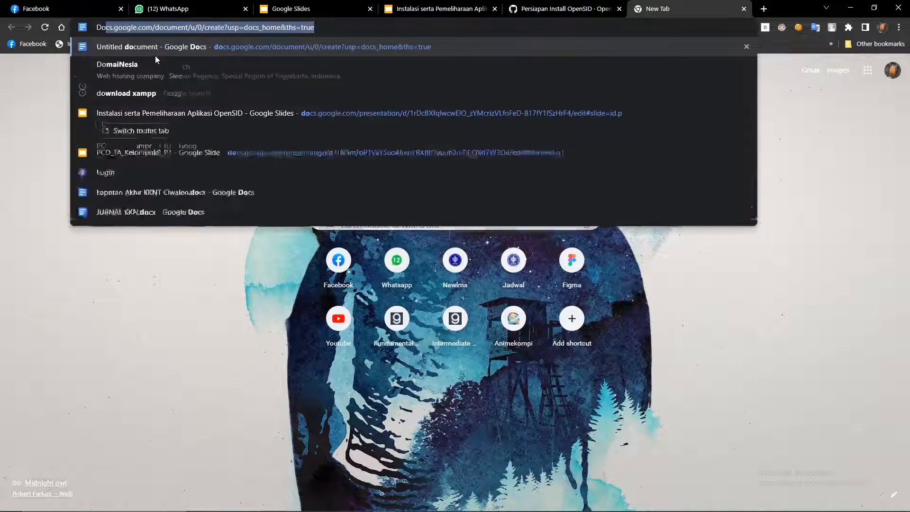
text(mainesia)
key(Return)
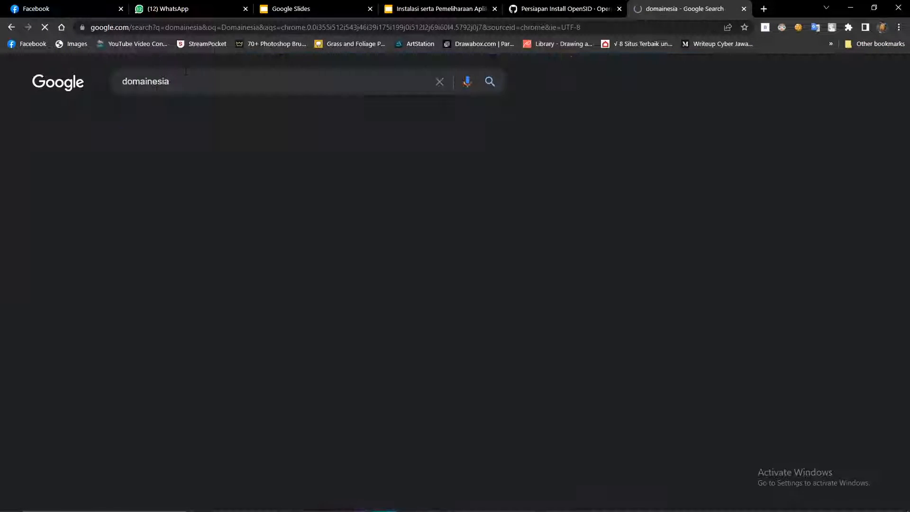
click(213, 266)
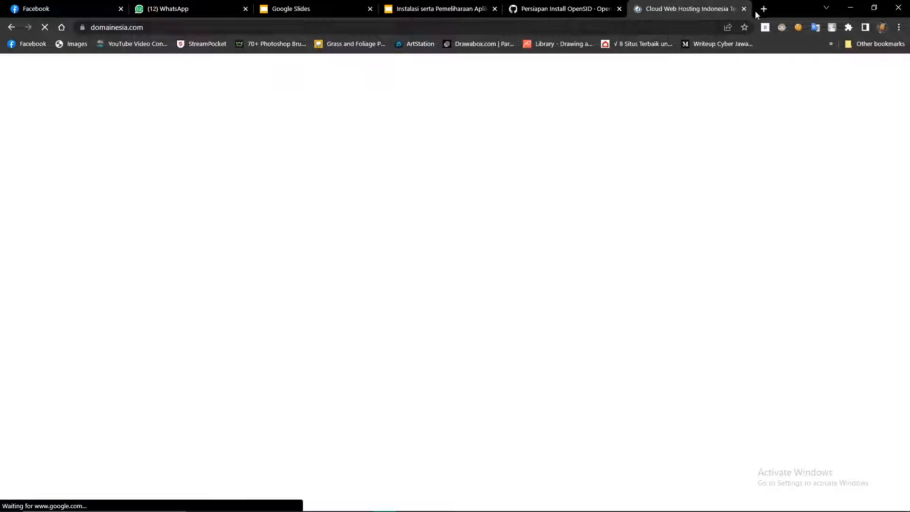
mouse_move(663, 74)
Search Google for DewaWeb in a new tab and scroll the results.
click(763, 9)
text(De)
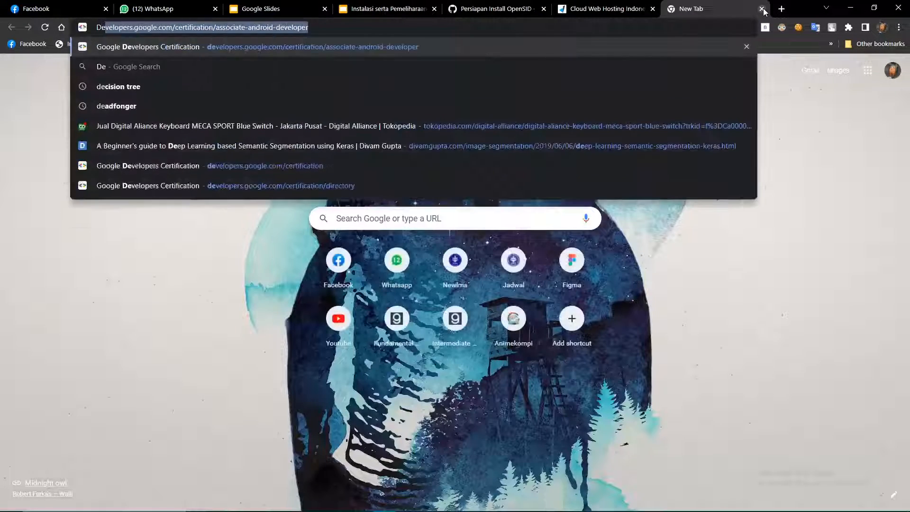
text(waWeb)
key(Return)
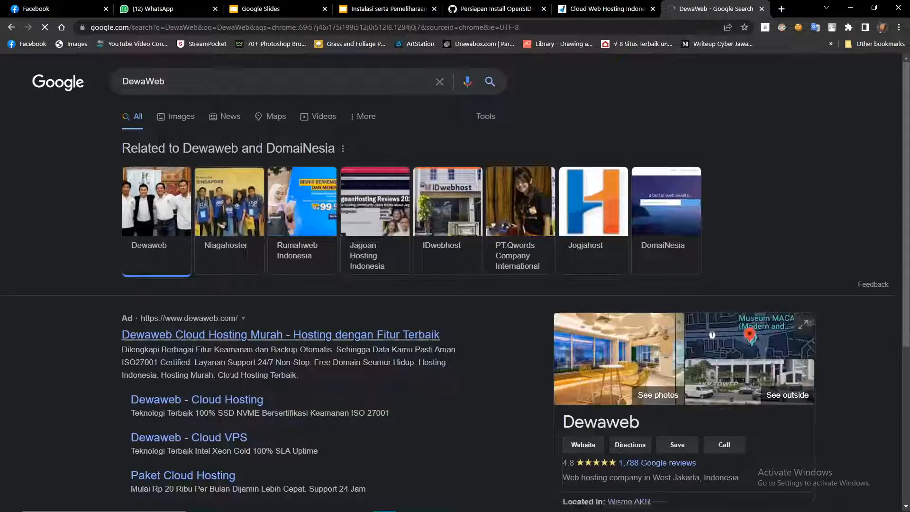
scroll(227, 262, down, 1)
scroll(350, 289, down, 2)
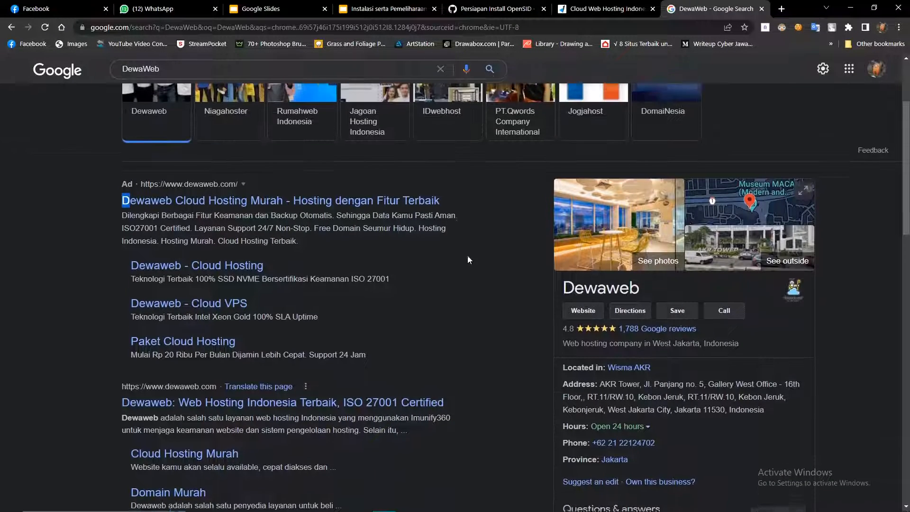
scroll(119, 174, up, 3)
Search 'Jasa Sewa Hosting Domain', scroll the results, then close that tab.
click(243, 27)
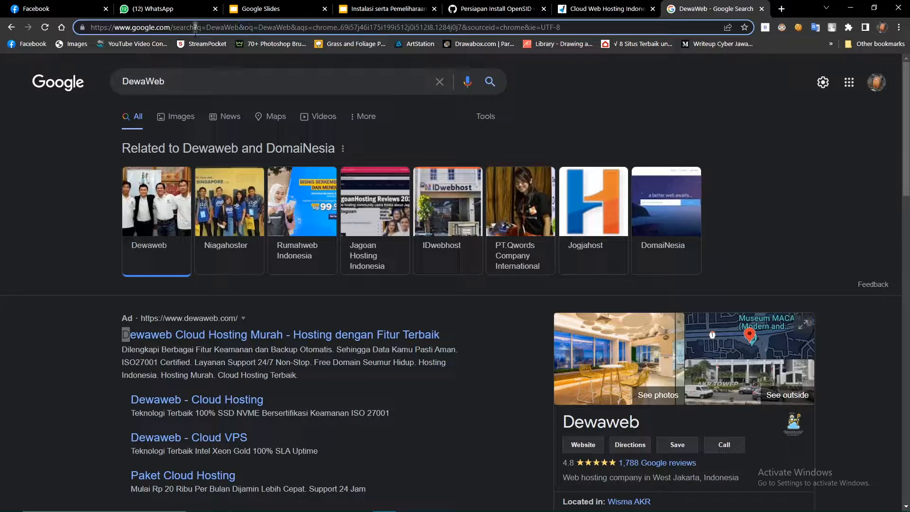
click(158, 28)
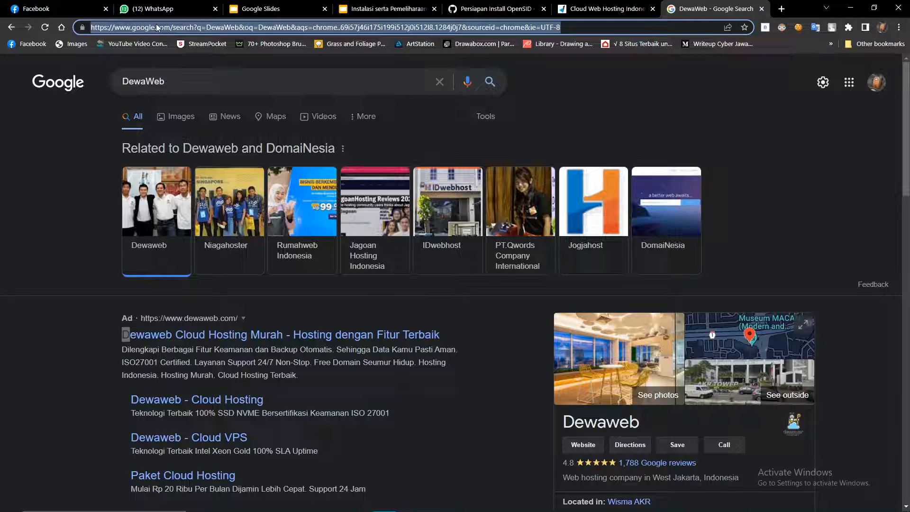
text(Java vs kotlin popularity 2022)
text(Jasa Sewa )
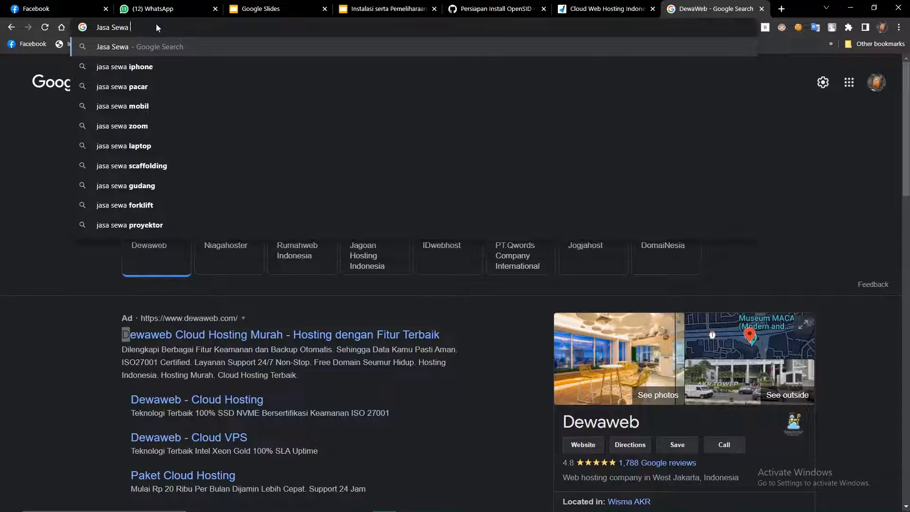
text(Hosting Domain)
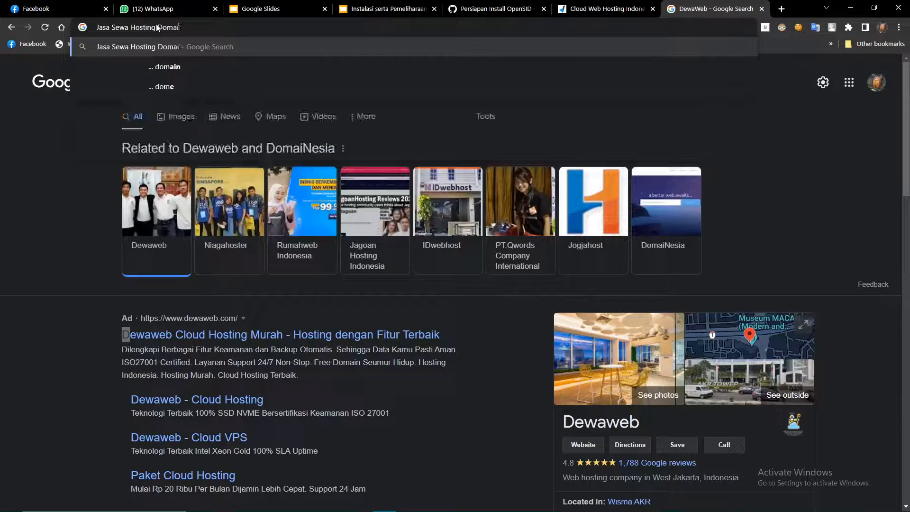
key(Return)
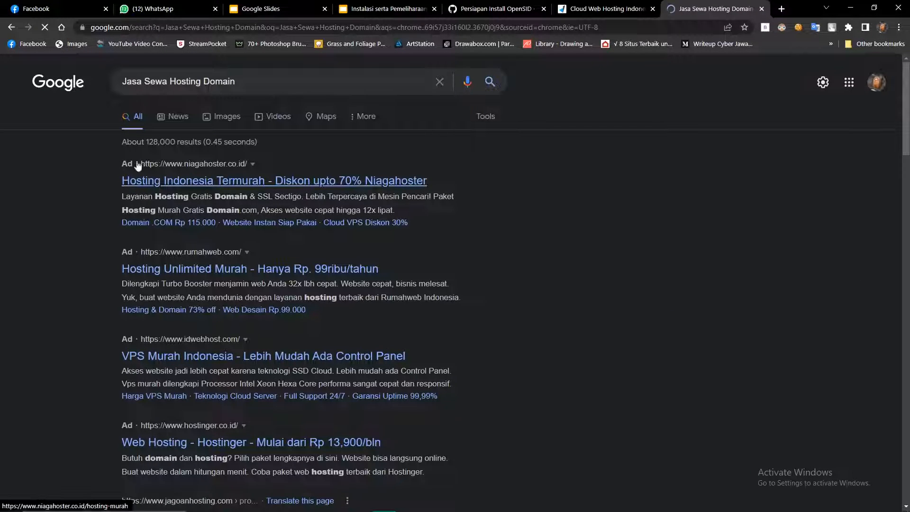
scroll(108, 294, down, 1)
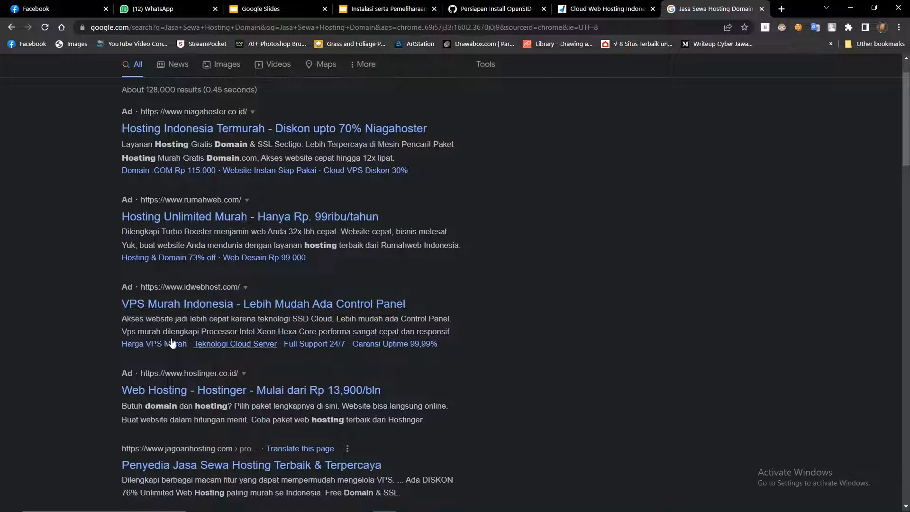
scroll(108, 296, down, 5)
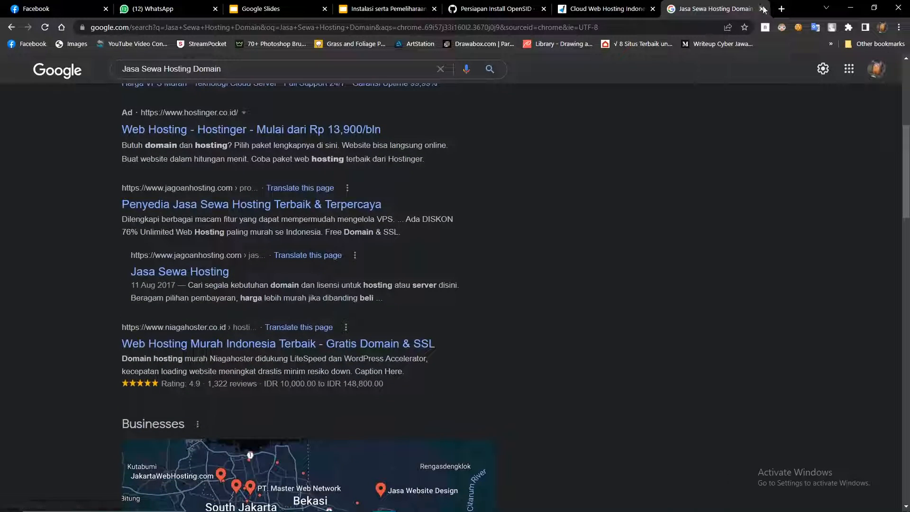
click(763, 9)
click(735, 74)
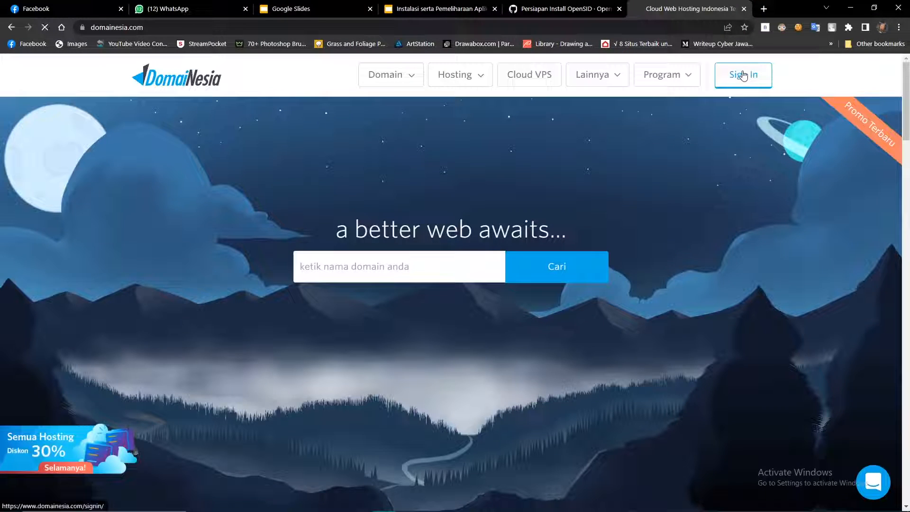
Reach the MyDomaiNesia client overview, then open a new Incognito window.
mouse_move(592, 76)
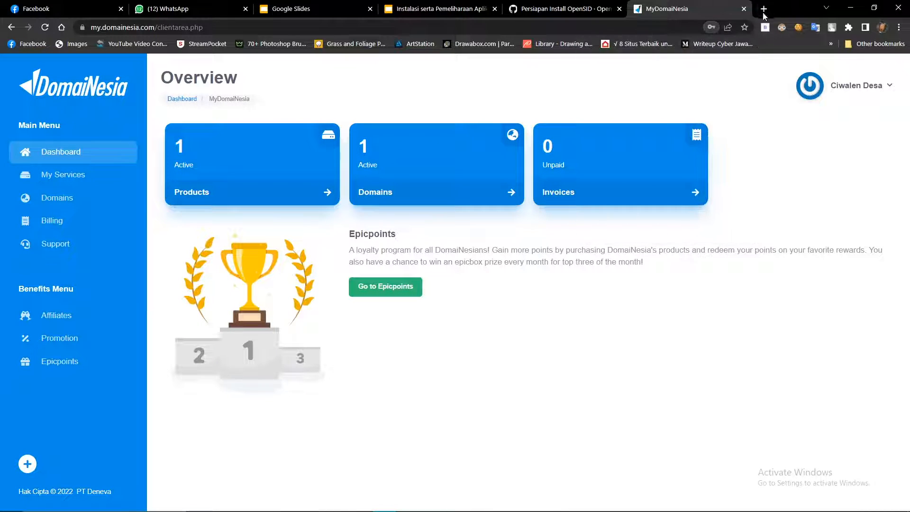
click(764, 9)
click(899, 27)
click(836, 68)
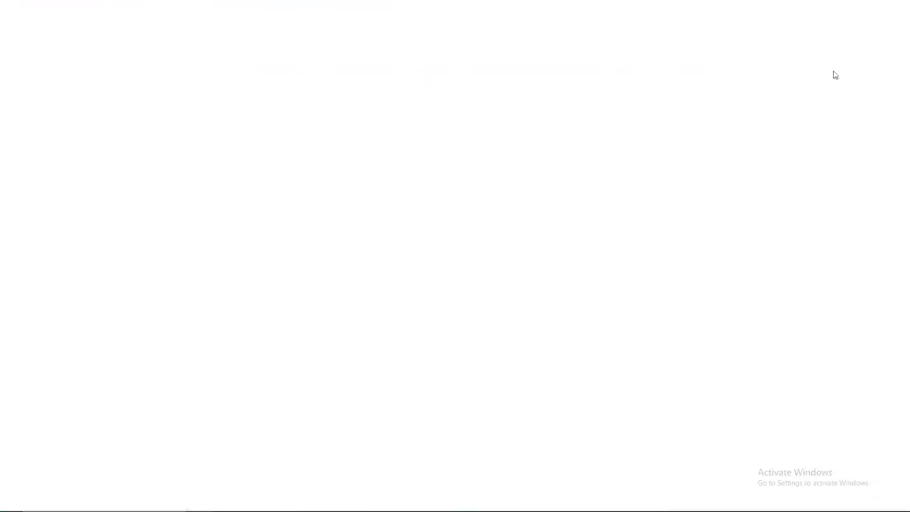
Search Google for domainesia and open DomaiNesia's Domain Murah page, dismissing the popup.
text(domain)
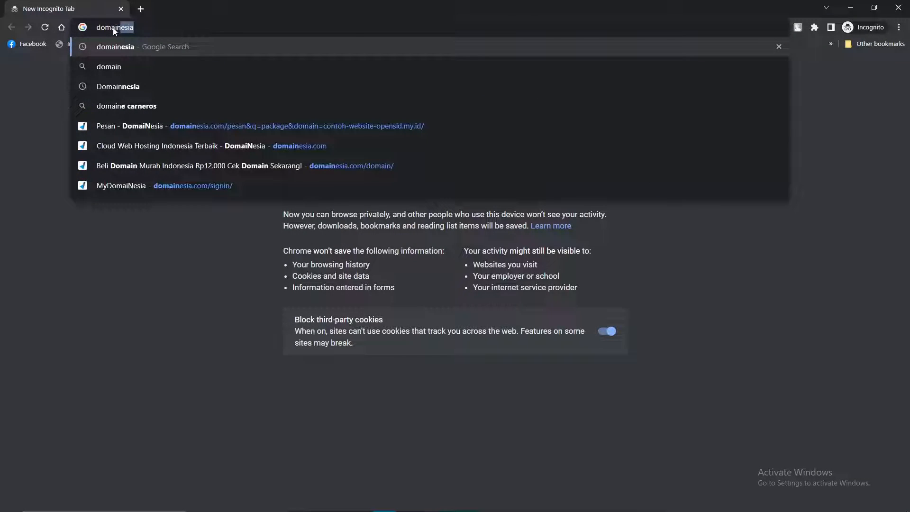
key(Return)
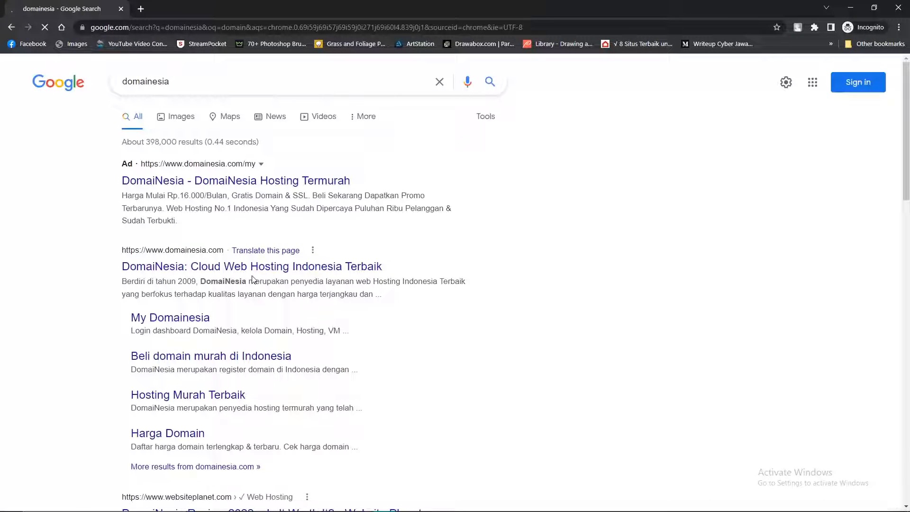
click(230, 270)
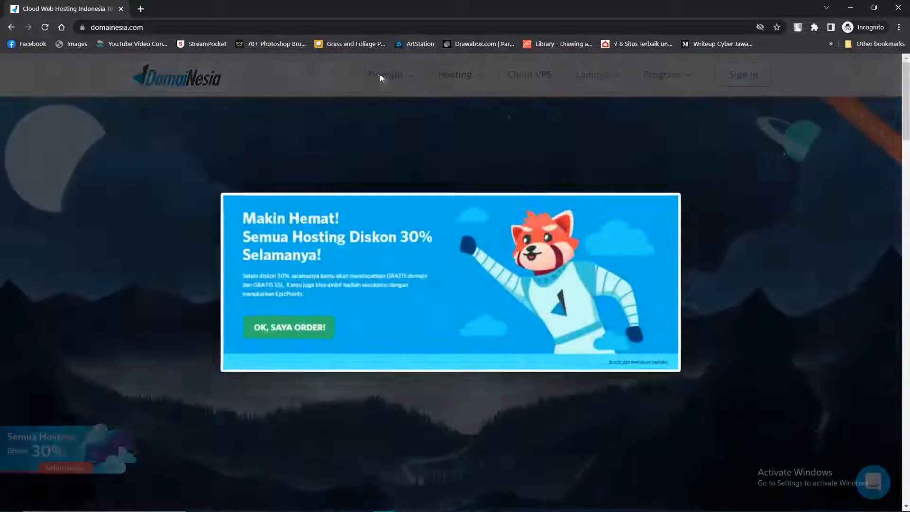
click(900, 215)
mouse_move(395, 79)
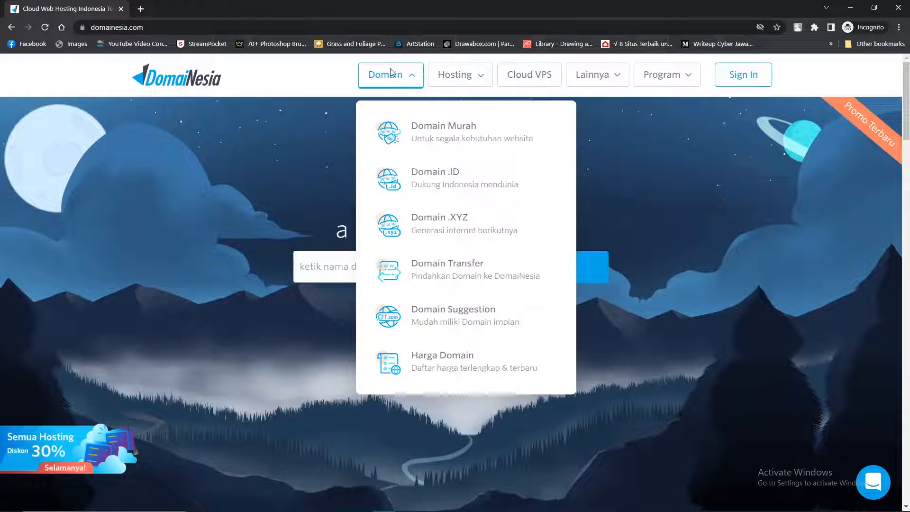
click(421, 131)
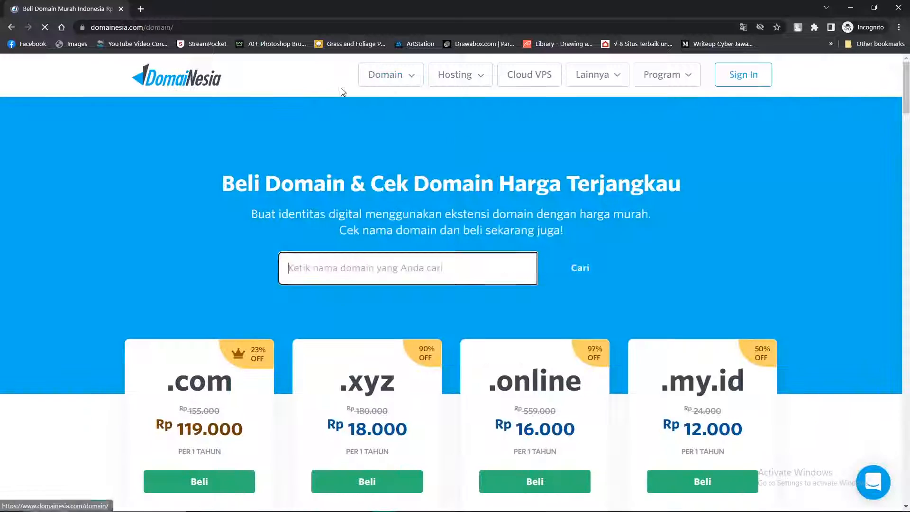
Pick the .my.id extension and check availability of domaindesaku.my.id.
scroll(600, 350, down, 2)
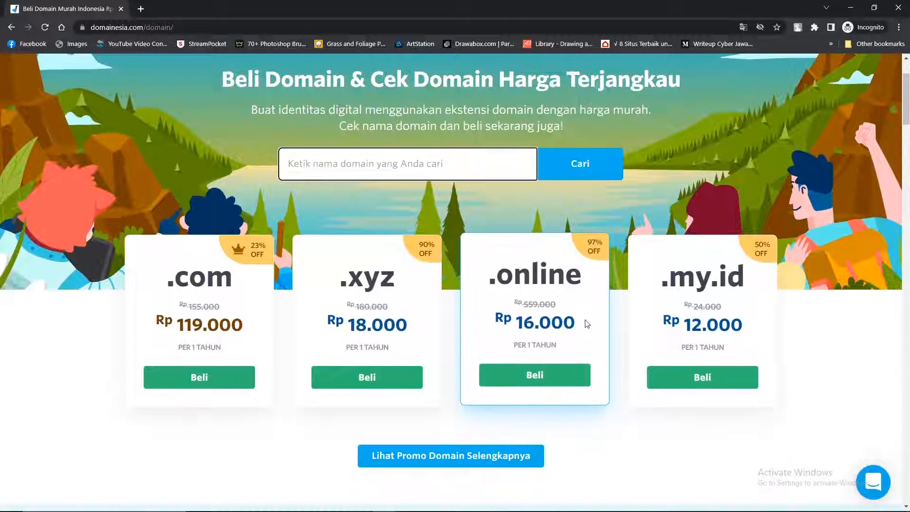
click(703, 379)
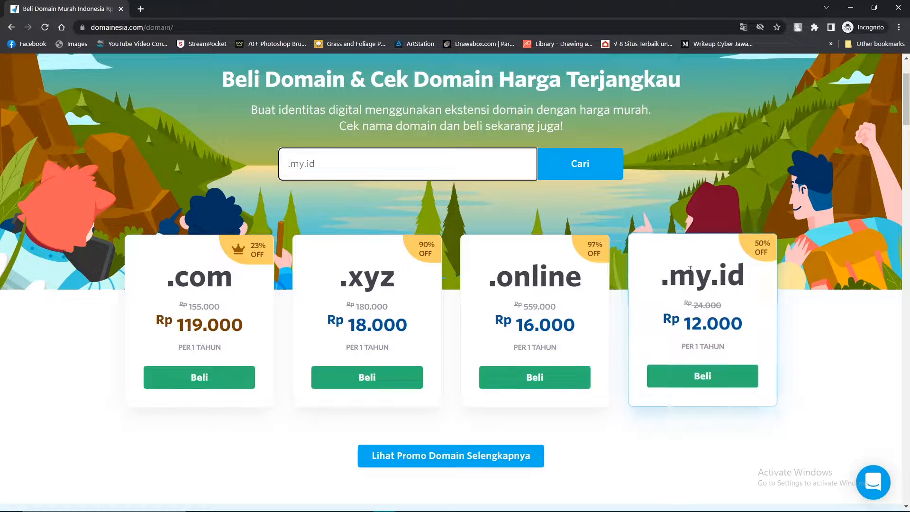
drag(746, 275, 661, 275)
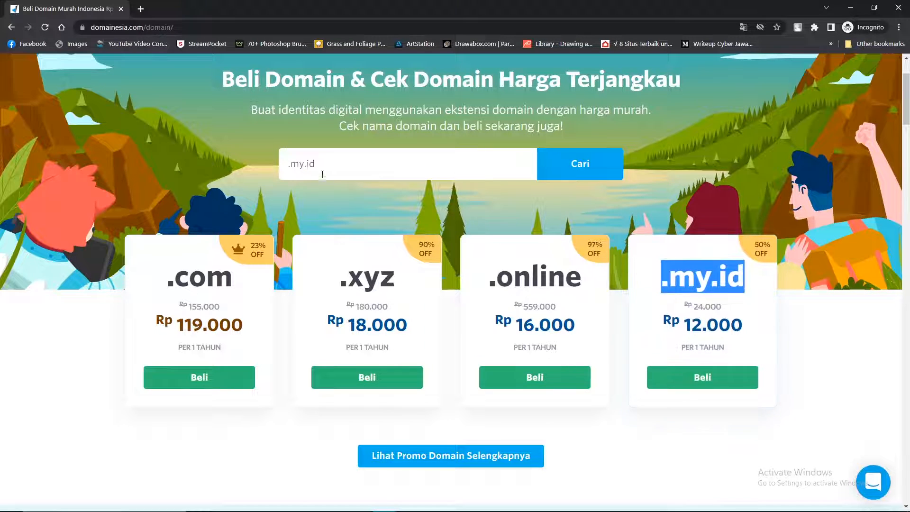
click(288, 163)
text(domain_)
key(BackSpace)
text(desaku)
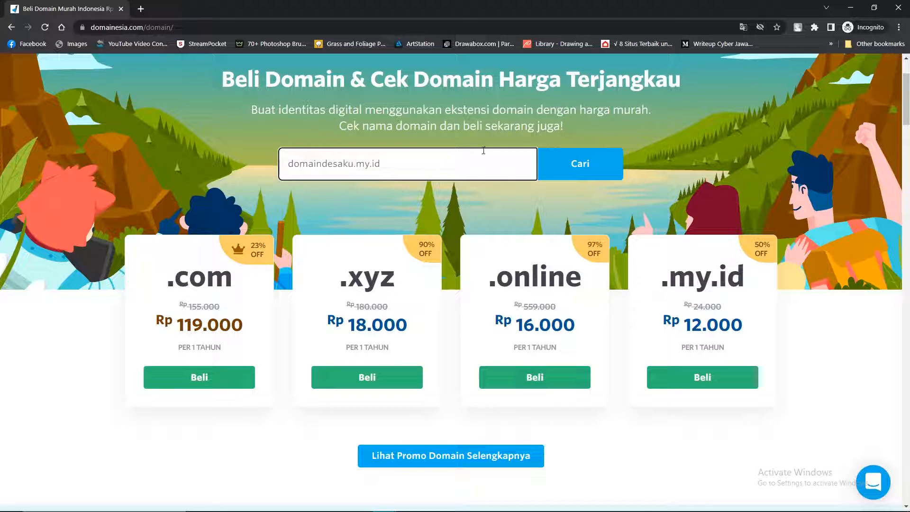
click(581, 163)
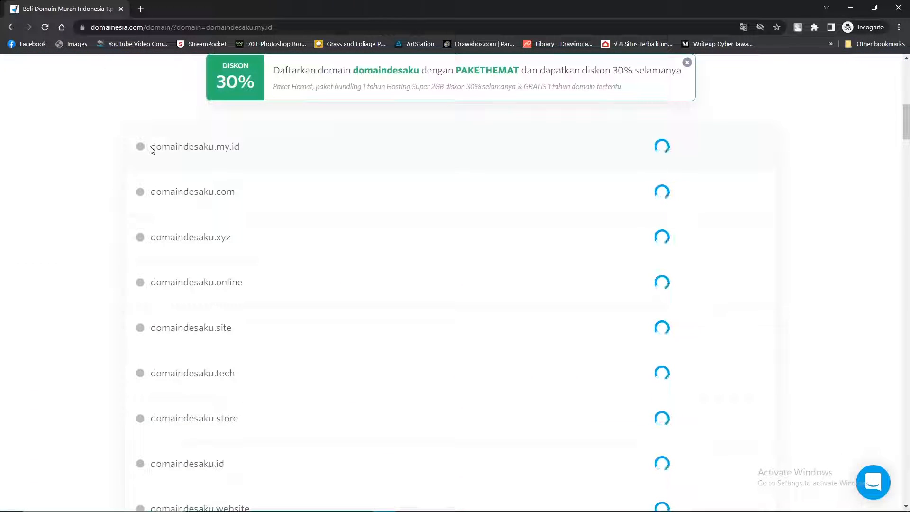
Review the domaindesaku.my.id result and order it with the discounted Paket Hemat bundle.
drag(151, 147, 247, 150)
click(247, 150)
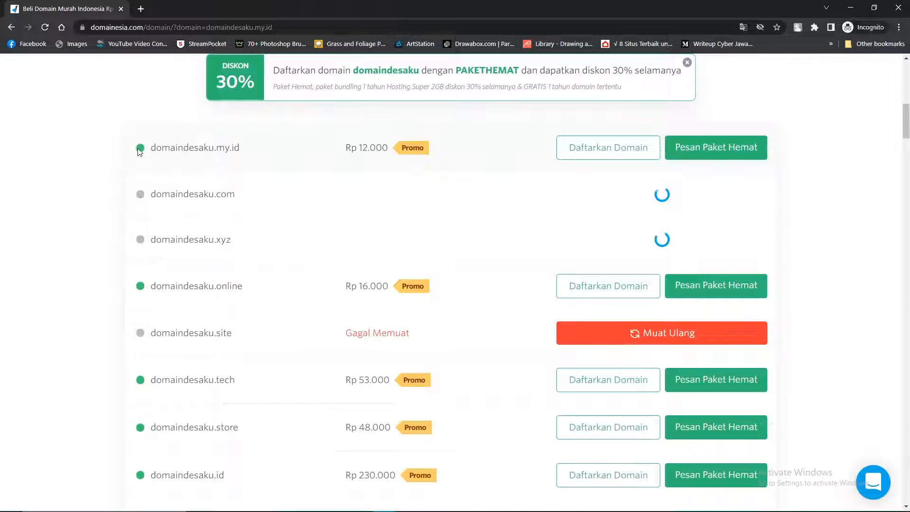
drag(133, 146, 277, 151)
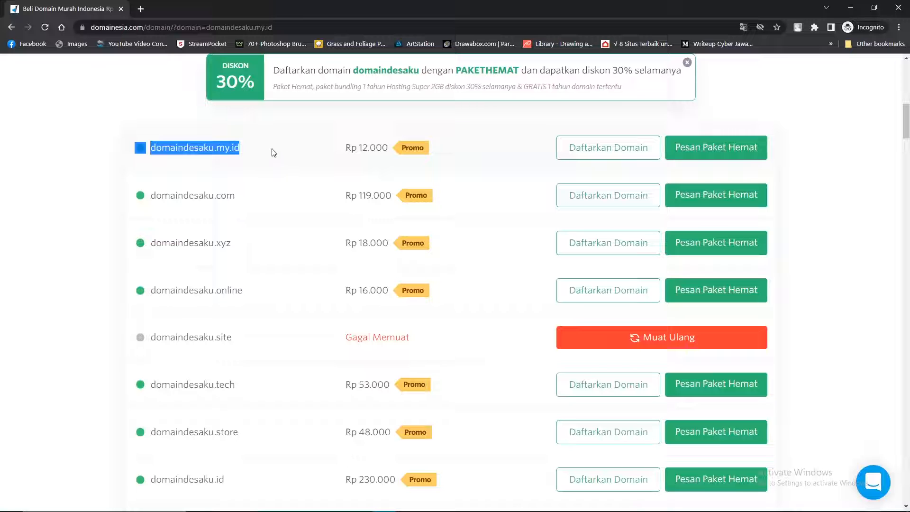
click(149, 143)
mouse_move(242, 147)
mouse_down()
mouse_move(145, 147)
mouse_move(239, 147)
mouse_up()
click(131, 138)
click(164, 147)
drag(135, 143, 451, 150)
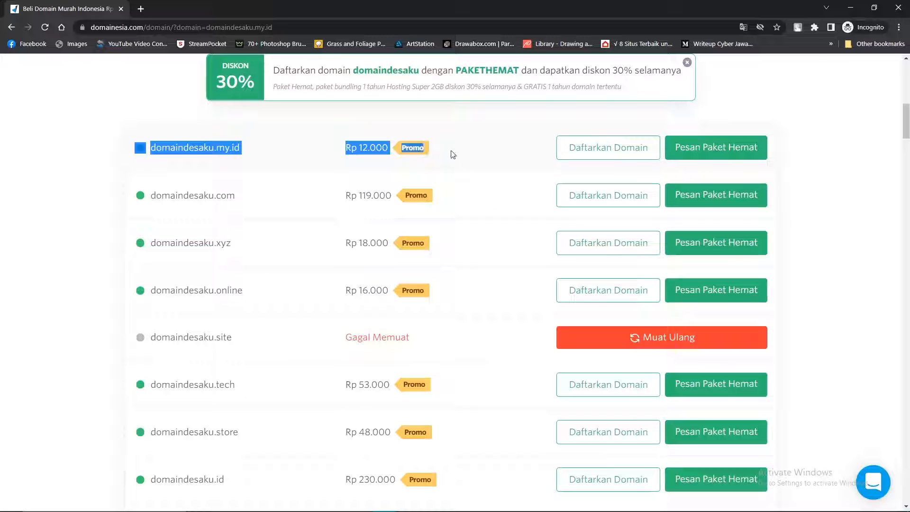
click(159, 145)
drag(127, 138, 240, 150)
click(502, 164)
drag(97, 132, 357, 147)
click(499, 149)
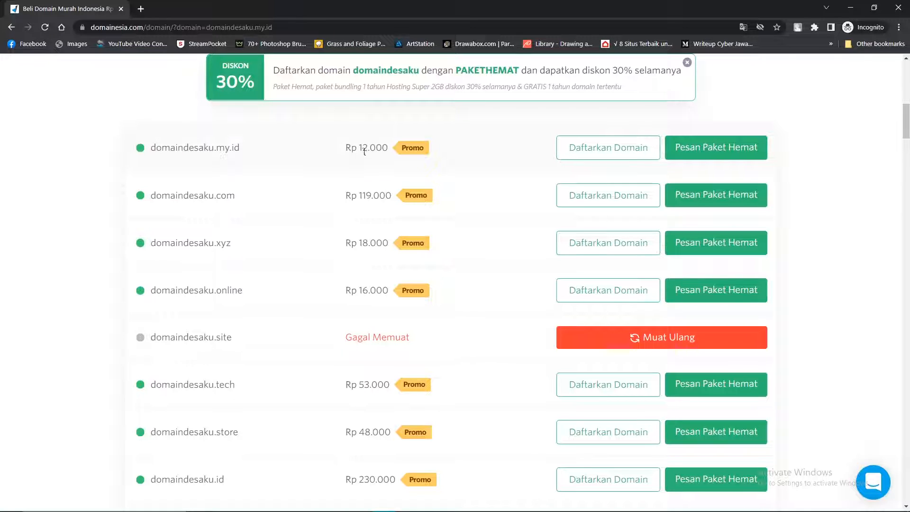
click(733, 152)
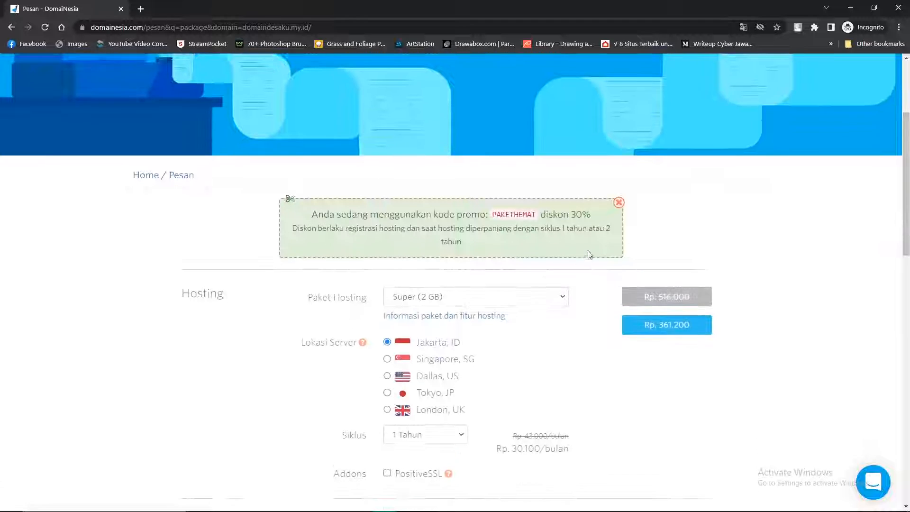
Switch the order's hosting package to Extra (750 MB).
click(450, 180)
click(359, 175)
click(411, 184)
click(363, 184)
click(403, 180)
click(428, 201)
scroll(363, 192, down, 1)
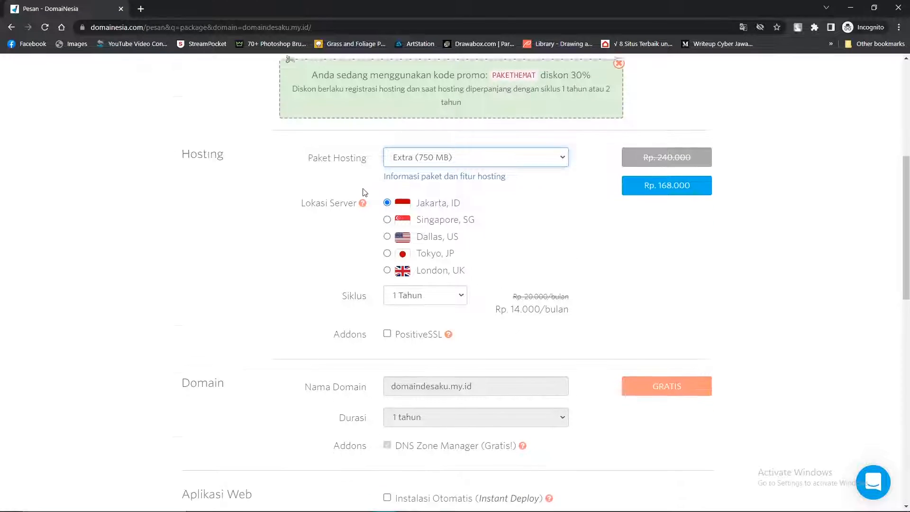
scroll(364, 192, down, 2)
scroll(437, 118, up, 1)
scroll(451, 240, down, 1)
Keep the billing cycle at 1 Tahun.
click(443, 218)
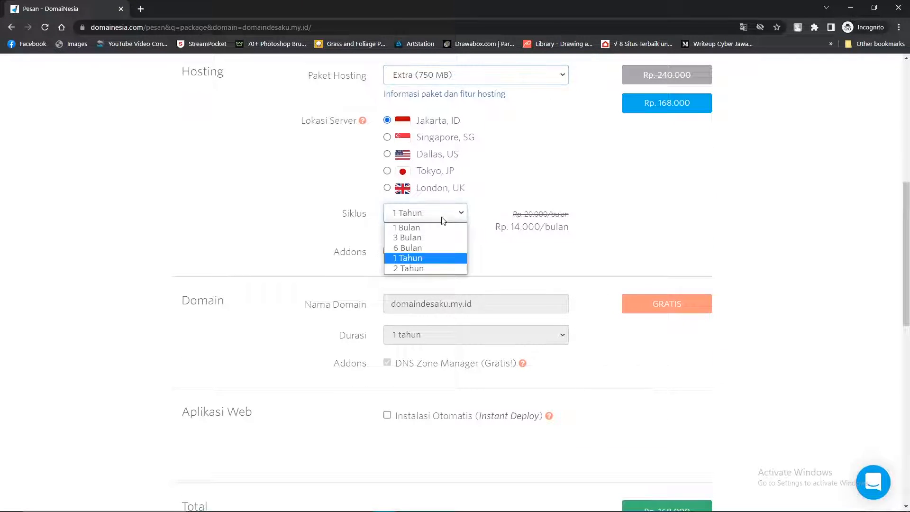
scroll(360, 227, up, 1)
click(417, 264)
click(425, 267)
click(426, 266)
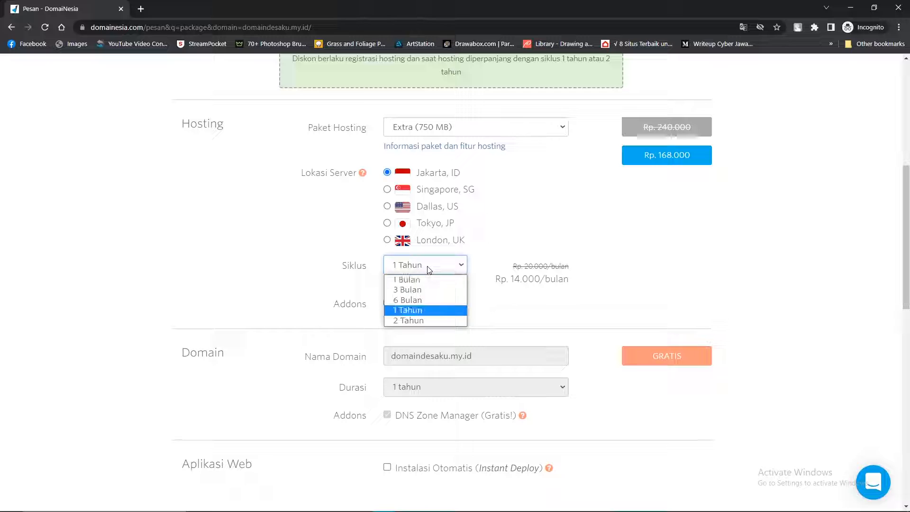
click(416, 310)
Review the Domain section and add the Extra hosting order to the cart.
scroll(432, 195, down, 2)
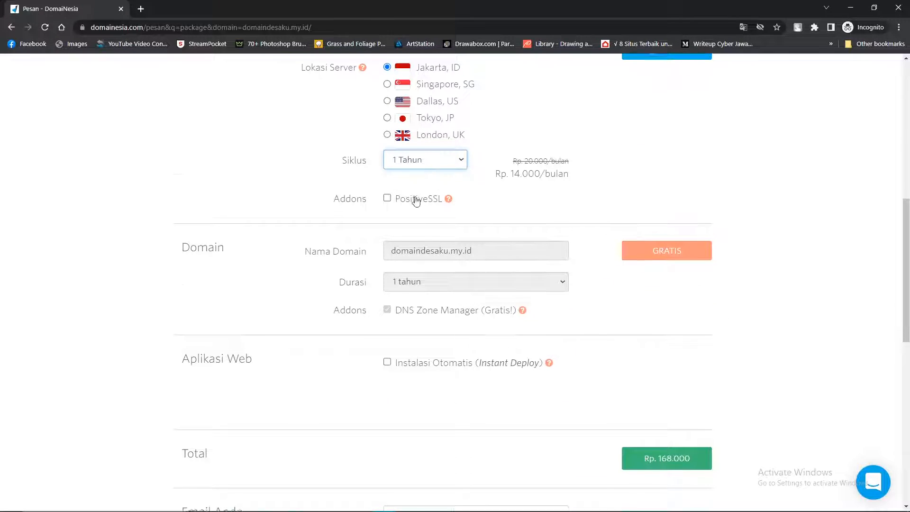
scroll(417, 196, down, 1)
drag(177, 200, 340, 203)
click(345, 223)
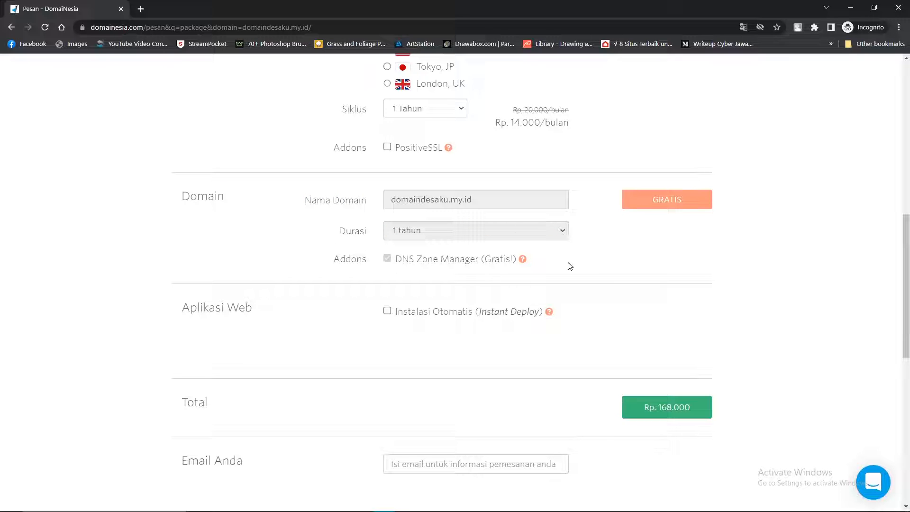
scroll(313, 267, up, 2)
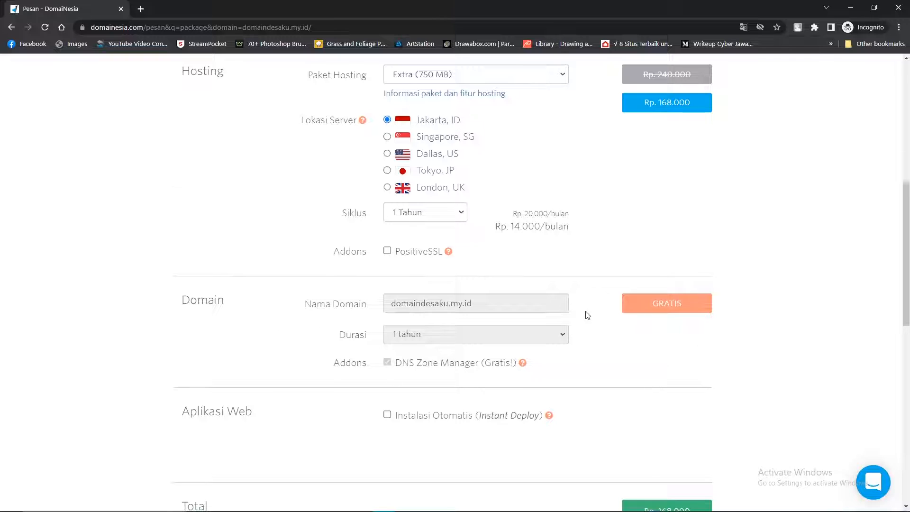
scroll(585, 315, down, 5)
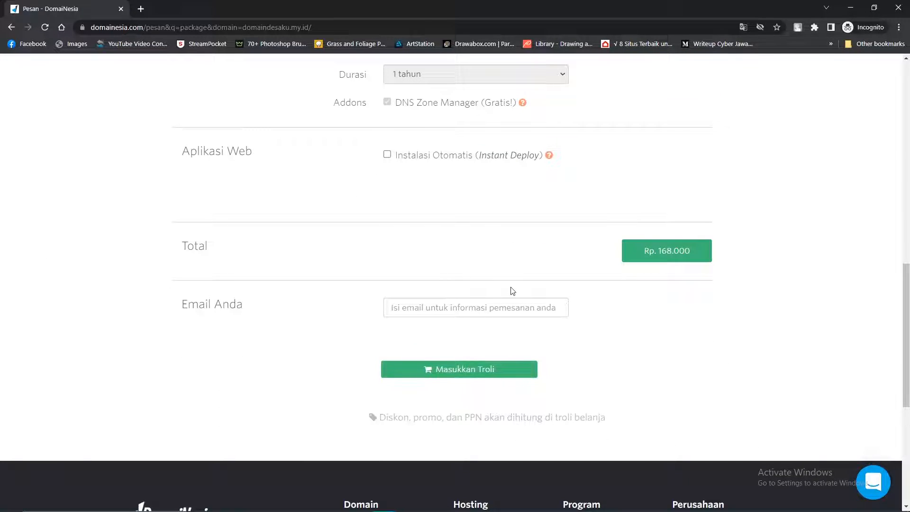
scroll(702, 328, up, 1)
click(424, 428)
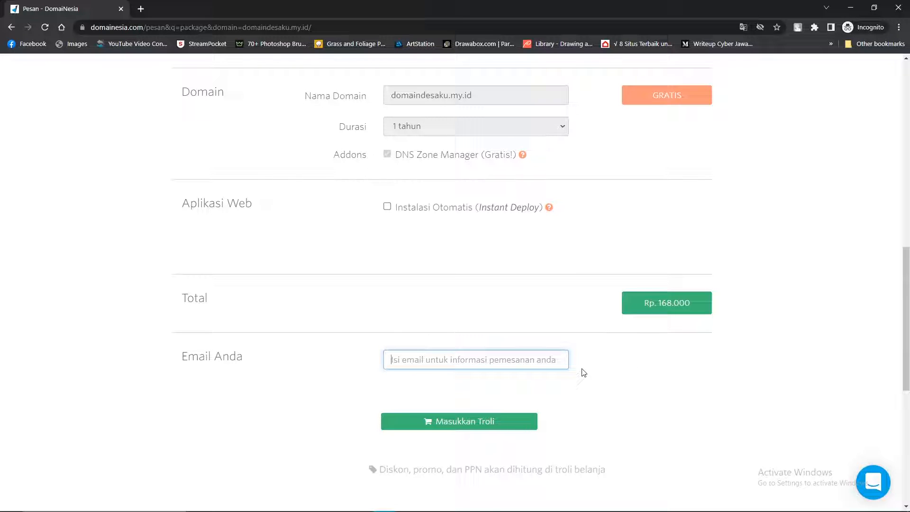
Look over the cart, then go back to the domaindesaku.my.id search page.
scroll(588, 354, up, 2)
scroll(587, 353, down, 4)
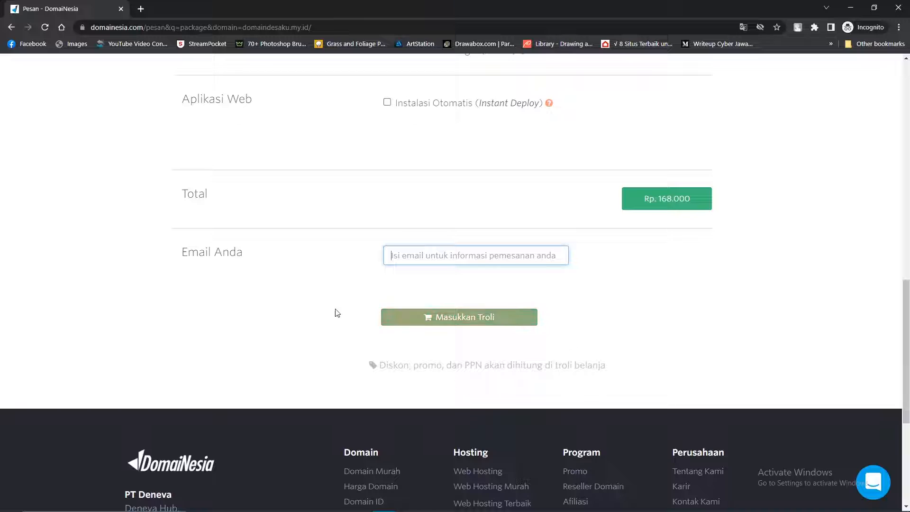
scroll(620, 305, up, 9)
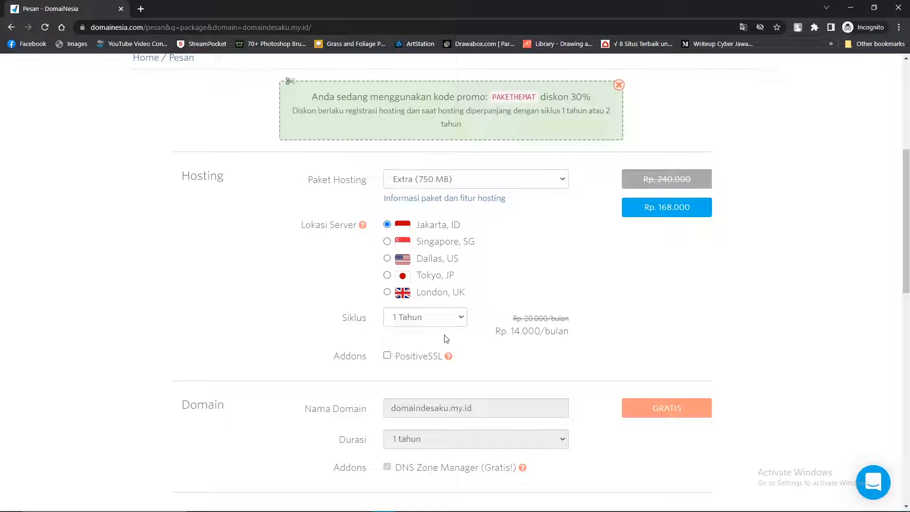
scroll(489, 347, down, 1)
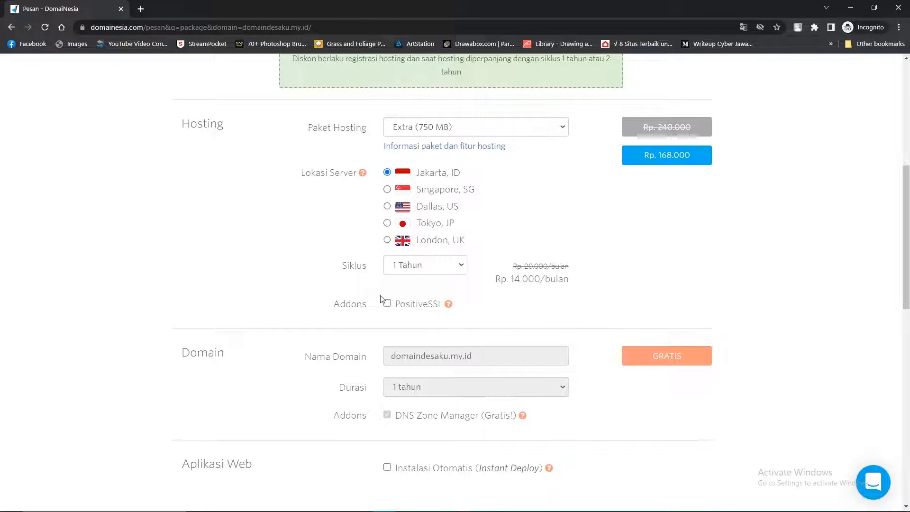
scroll(474, 299, down, 1)
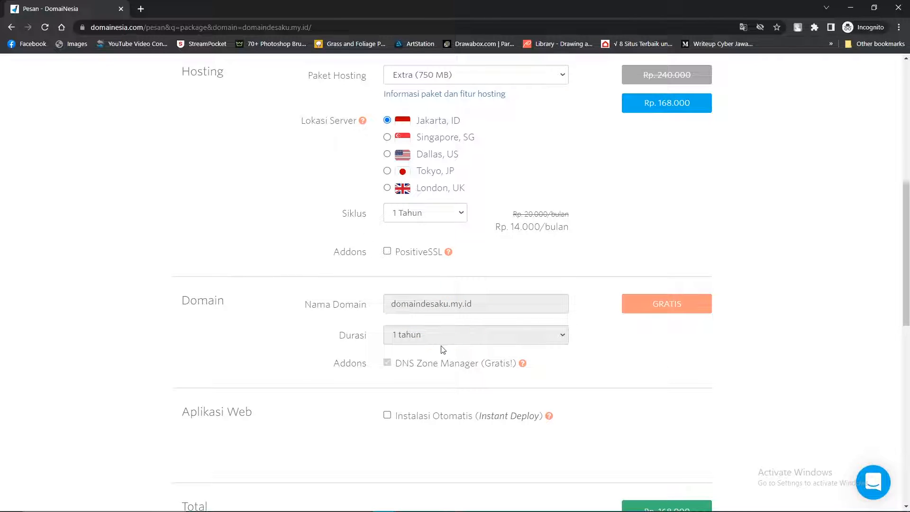
scroll(430, 345, up, 2)
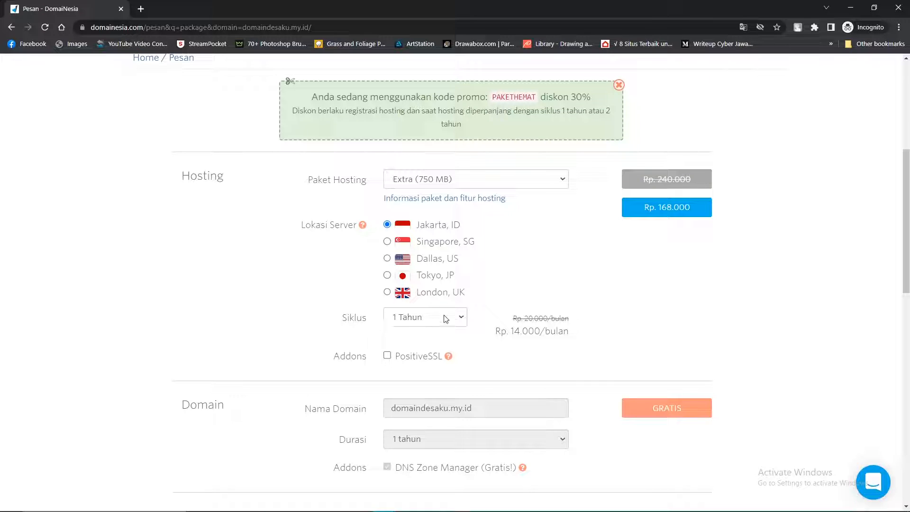
scroll(462, 294, down, 10)
scroll(218, 190, up, 8)
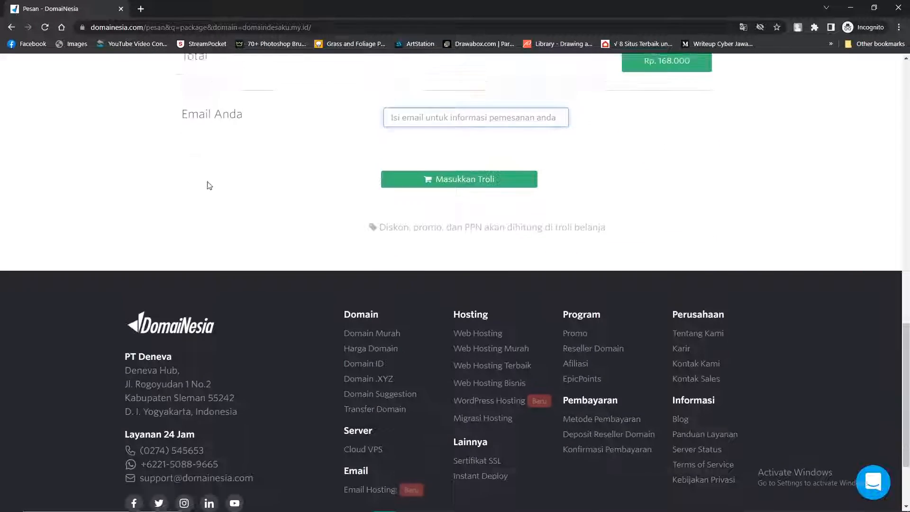
click(11, 27)
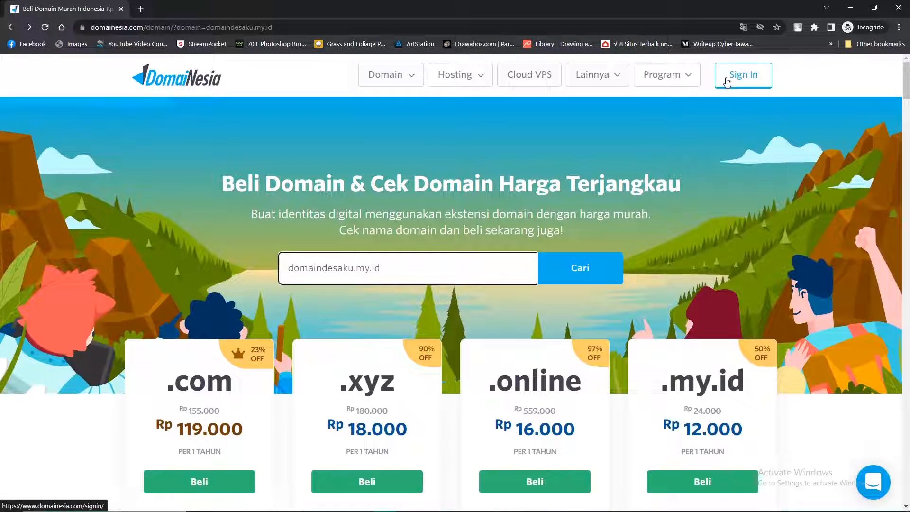
Close the incognito window and open the Hosting Extra service in the logged-in MyDomaiNesia account.
click(737, 75)
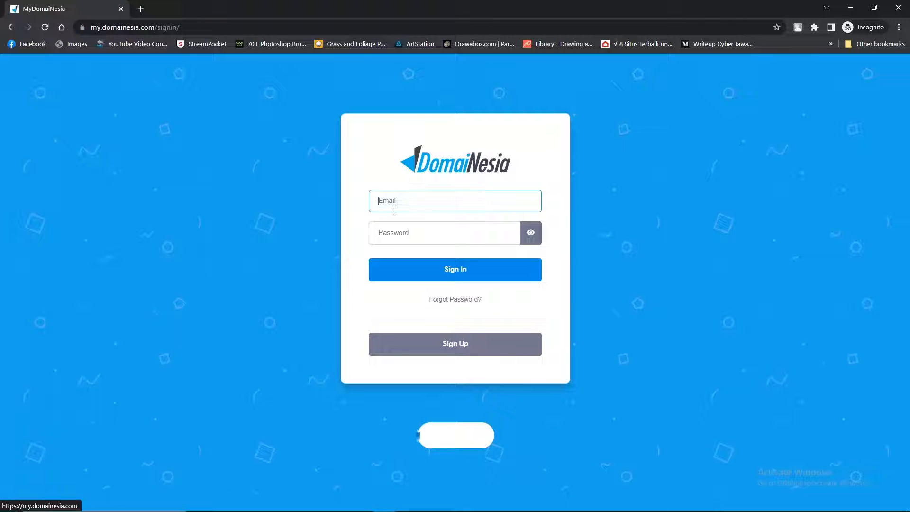
click(386, 203)
click(899, 8)
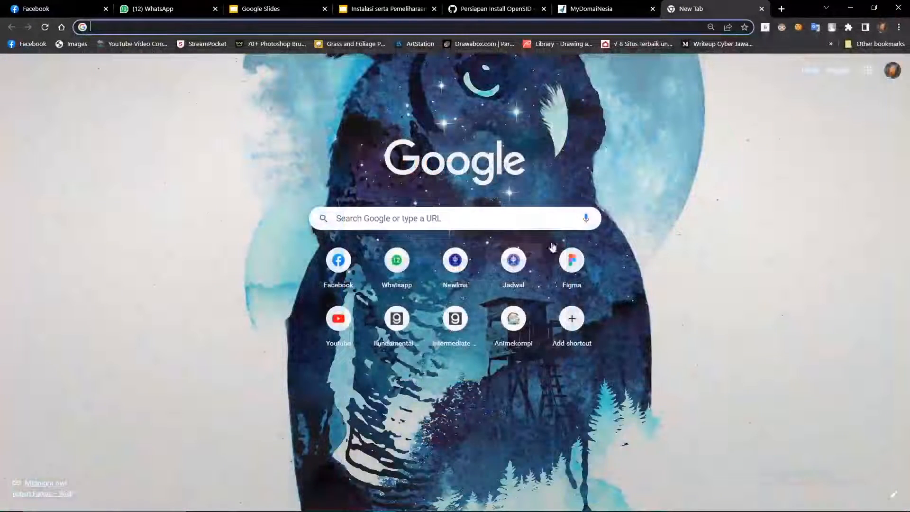
click(625, 4)
click(126, 179)
click(209, 214)
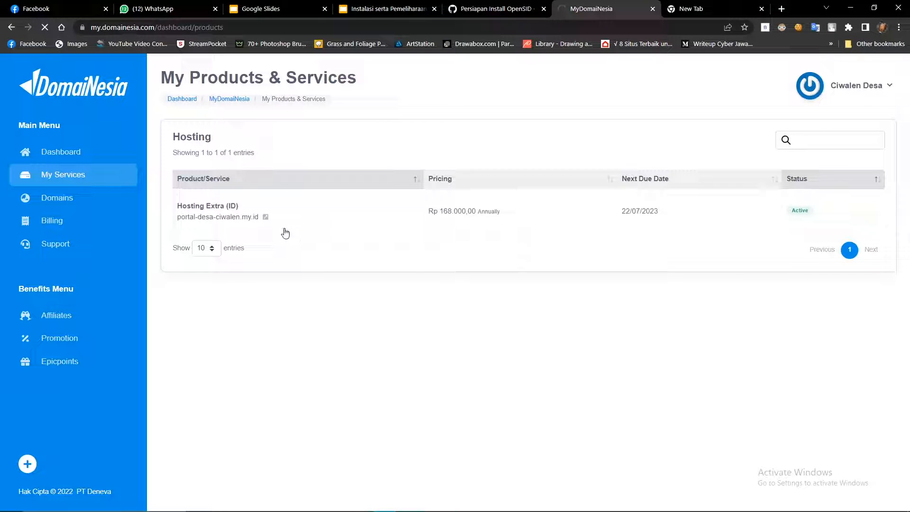
Launch File Manager for portal-desa-ciwalen.my.id in a new tab and select public_html.
click(251, 213)
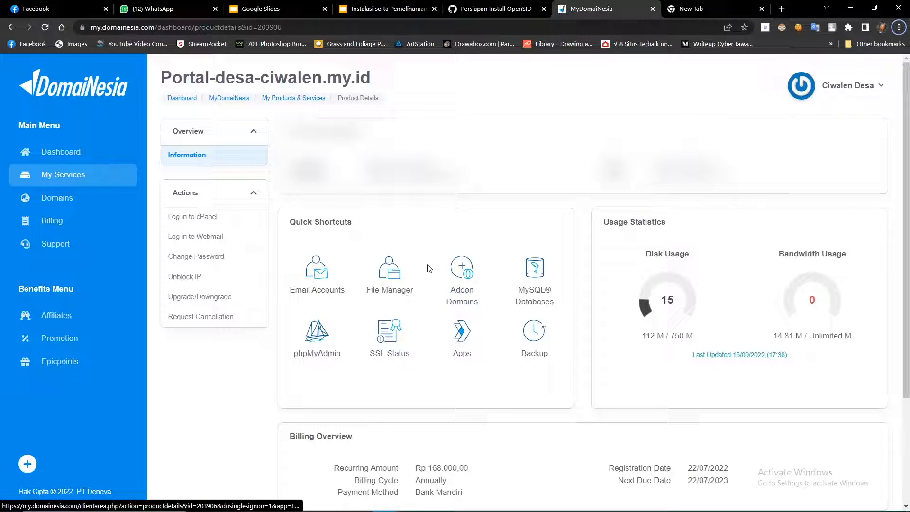
right_click(389, 277)
click(409, 286)
click(626, 8)
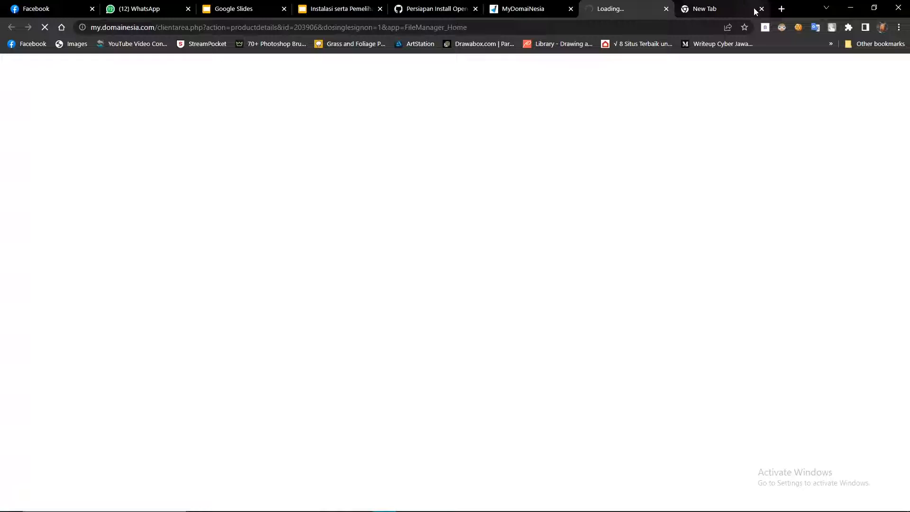
click(760, 9)
click(252, 217)
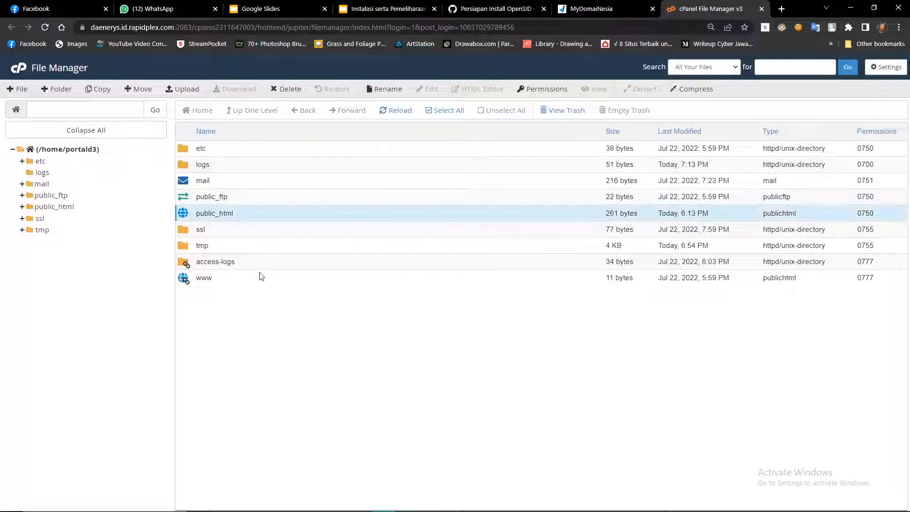
Open public_html and choose OpenSID-22.09 from xampp/htdocs for upload.
double_click(251, 218)
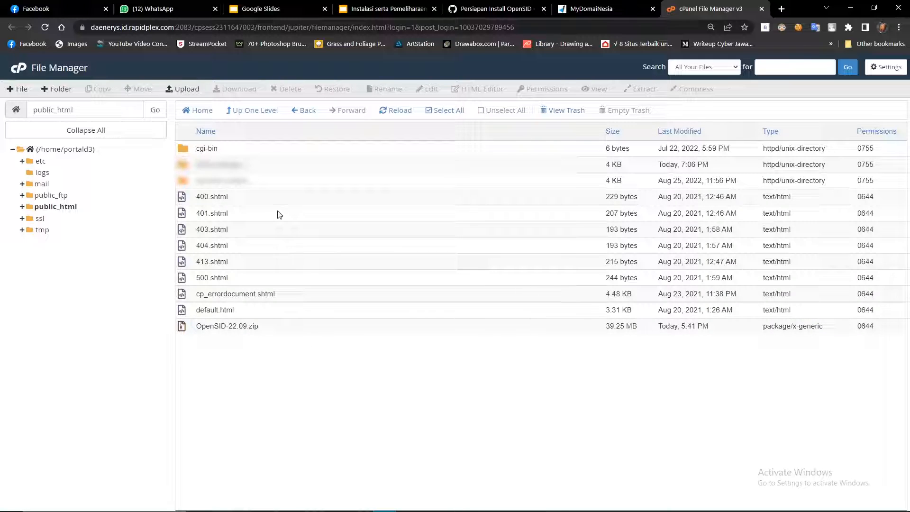
click(183, 90)
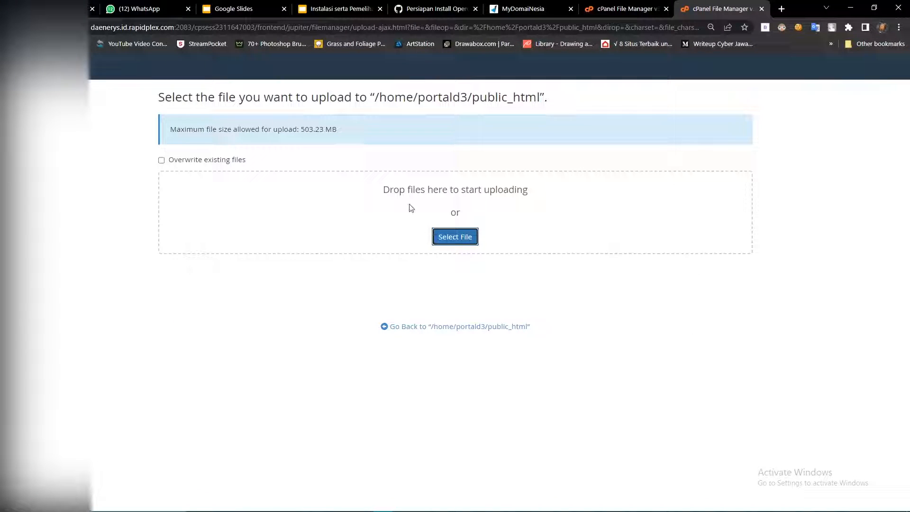
click(455, 237)
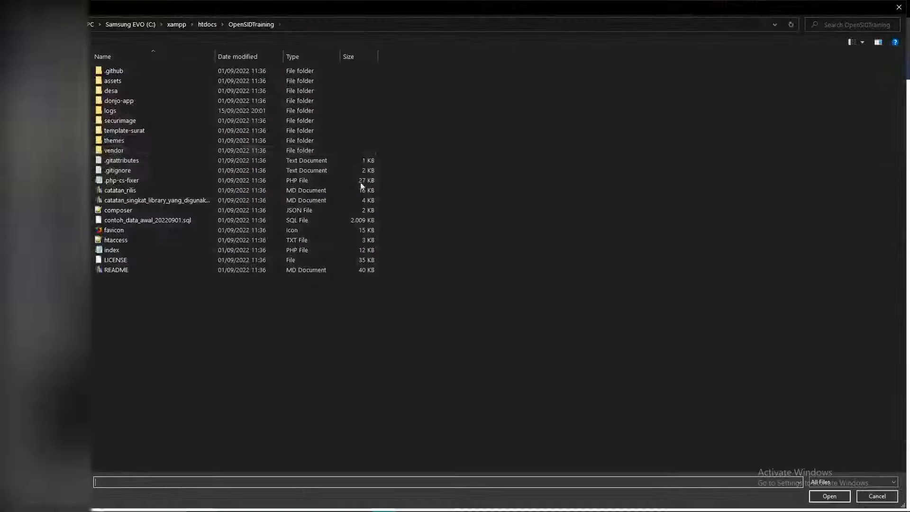
click(177, 25)
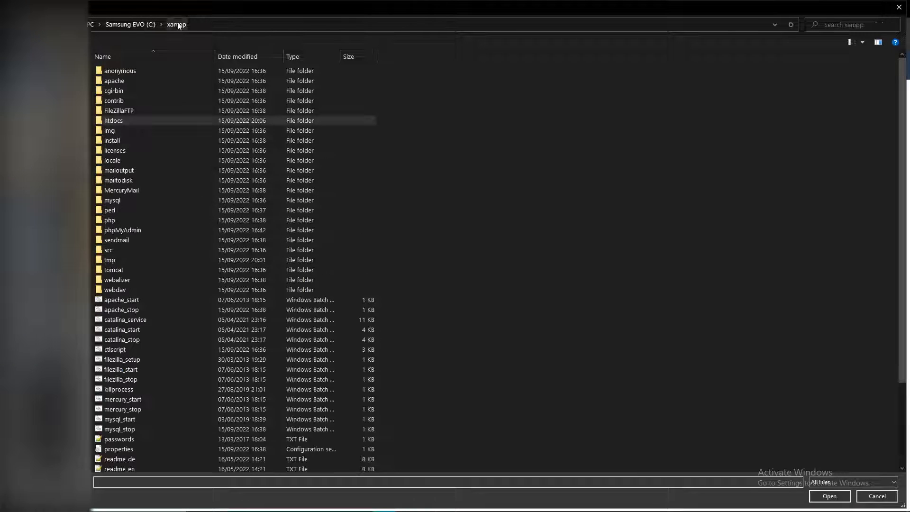
double_click(121, 124)
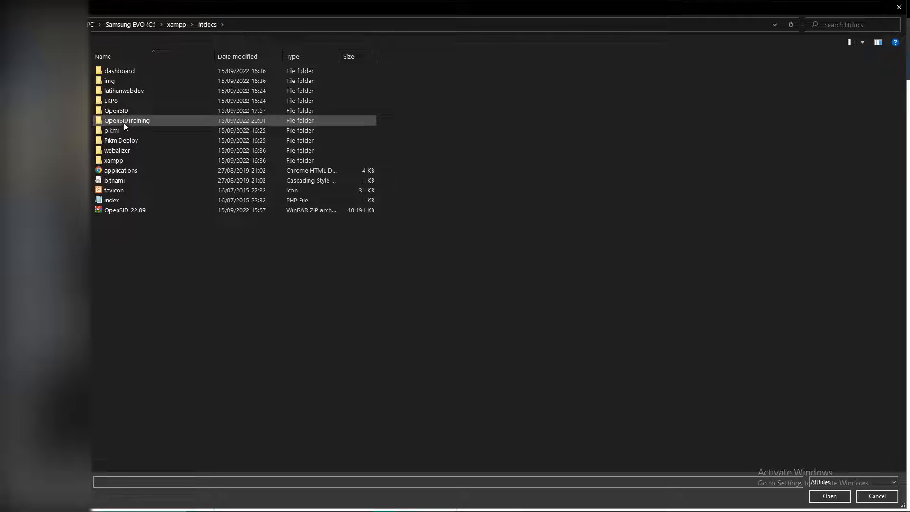
click(149, 213)
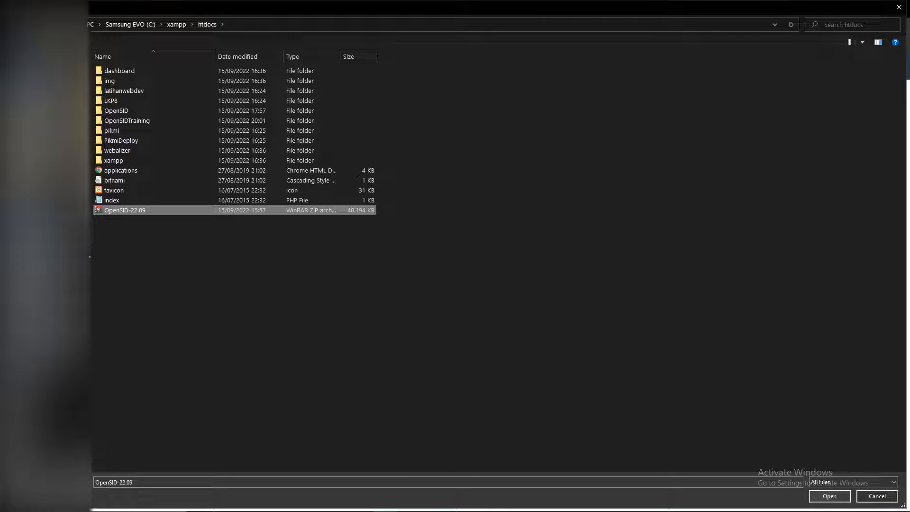
click(827, 495)
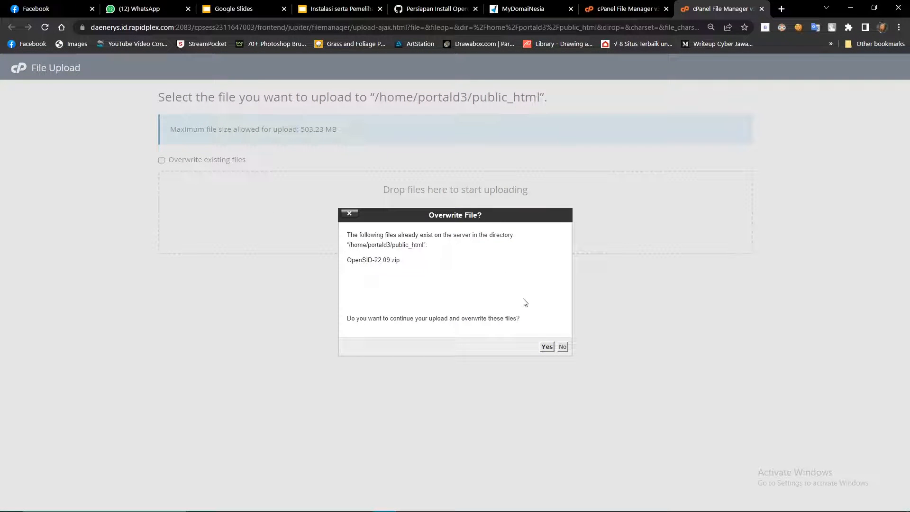
Agree to overwrite, then cancel the upload and return to the public_html listing.
click(547, 347)
click(407, 281)
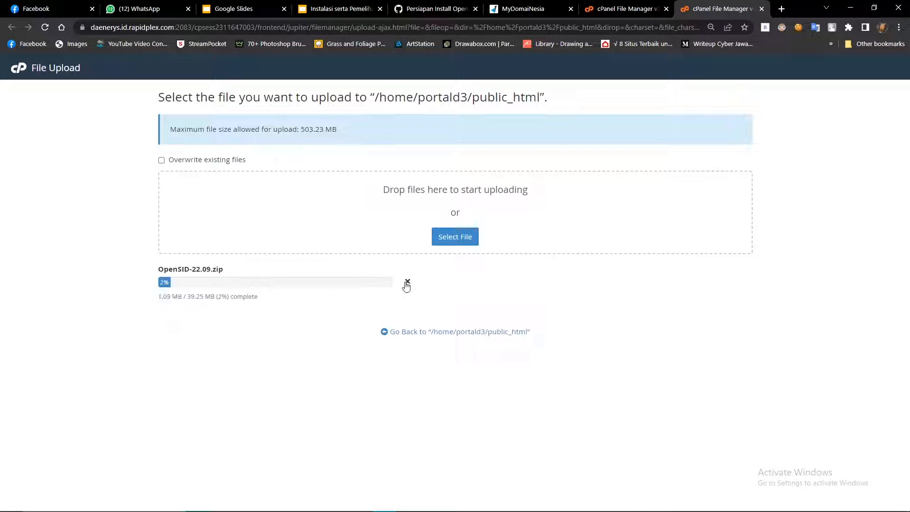
click(430, 333)
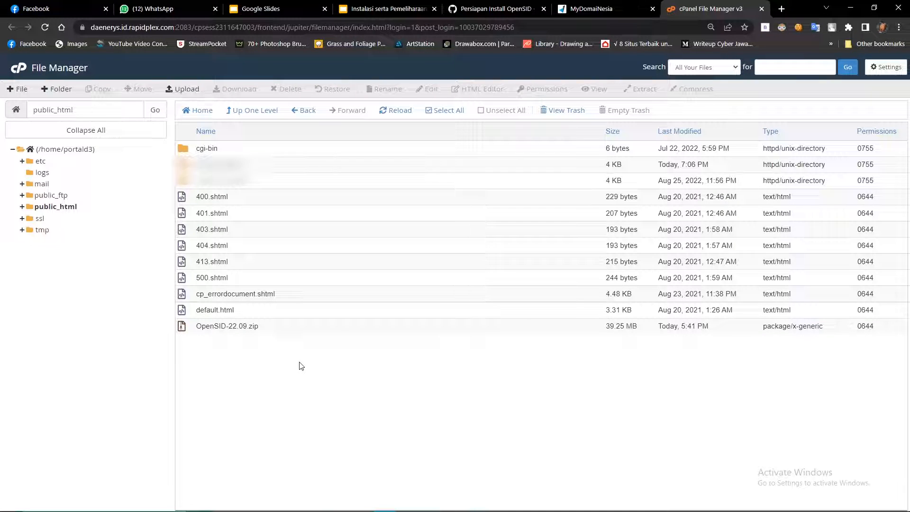
Select OpenSID-22.09.zip and view its Extract options without extracting.
click(245, 327)
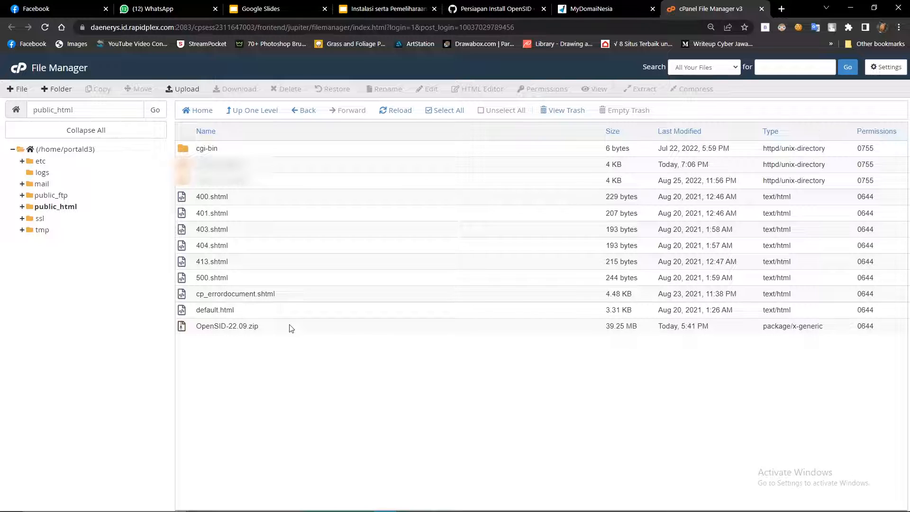
click(259, 328)
click(197, 329)
click(225, 331)
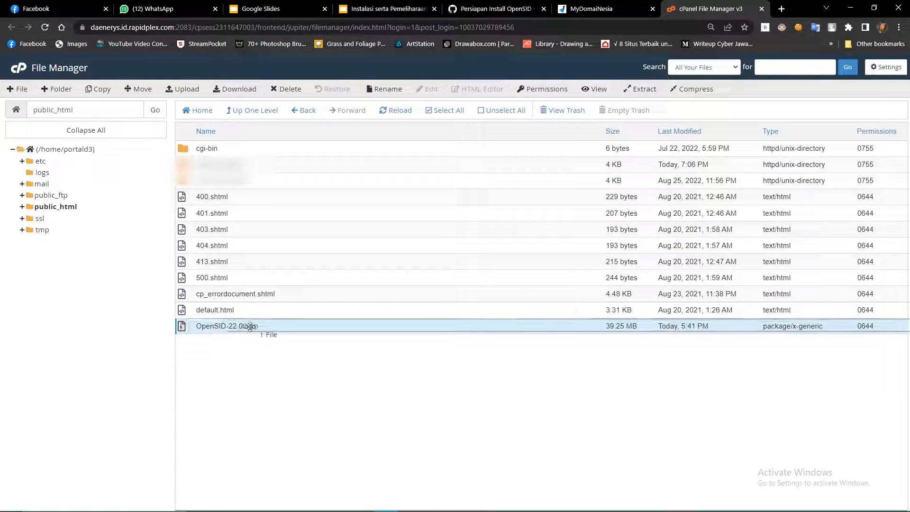
click(638, 92)
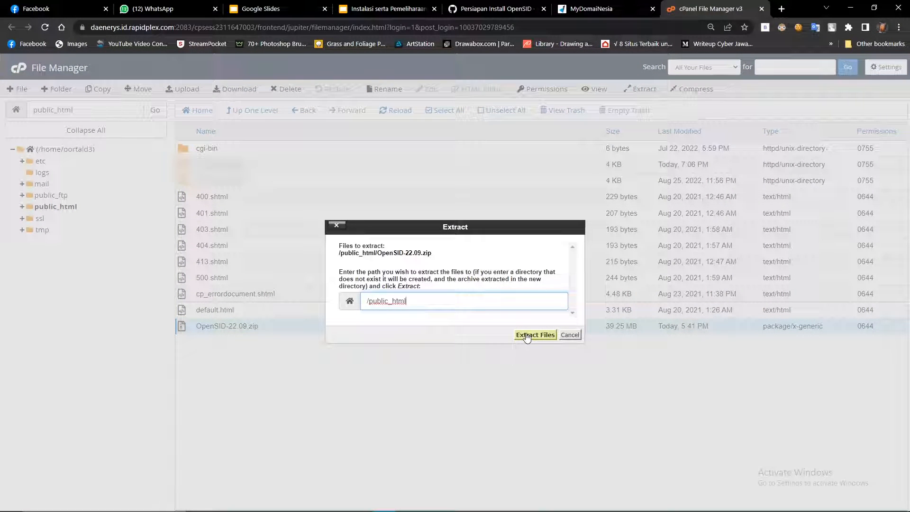
click(560, 334)
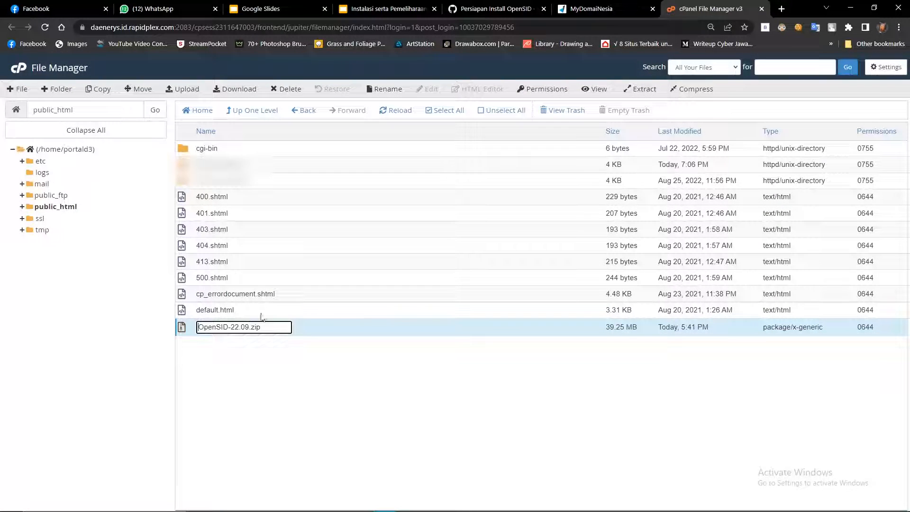
Extract OpenSID-22.09.zip into /public_html and select the new OpenSID-22.09 folder.
click(273, 172)
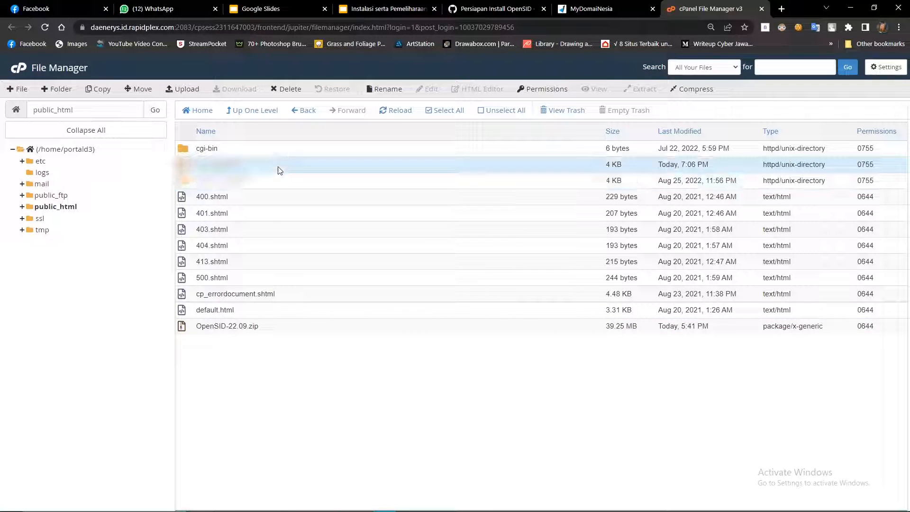
click(280, 179)
click(273, 330)
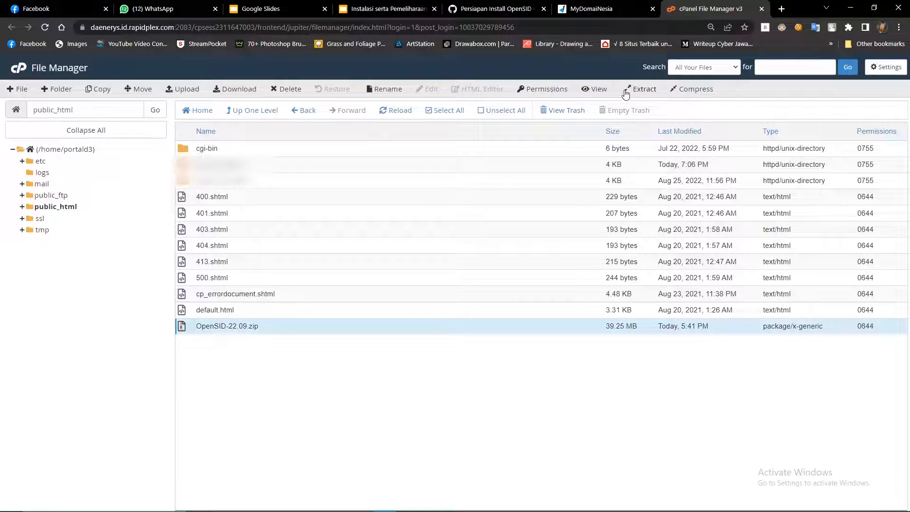
click(626, 94)
click(534, 334)
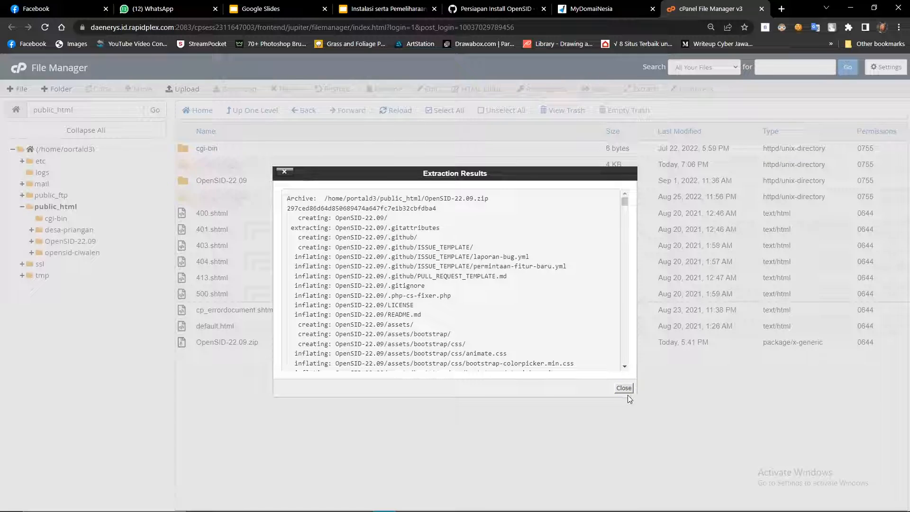
click(623, 388)
click(254, 181)
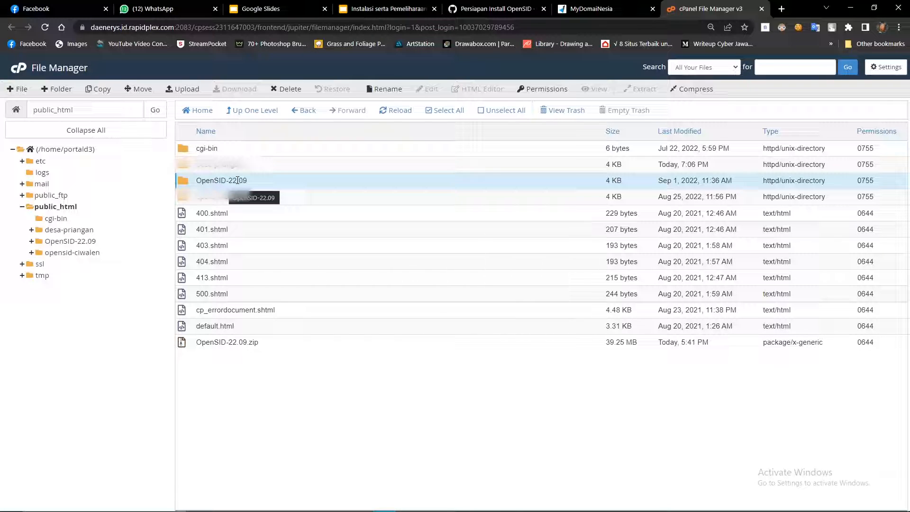
Rename the OpenSID-22.09 folder in public_html to desa-testing.
double_click(264, 180)
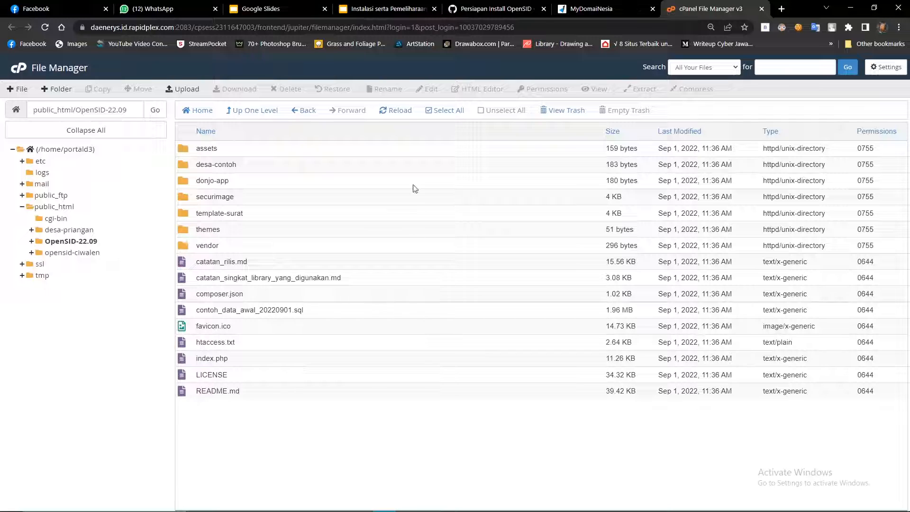
click(264, 167)
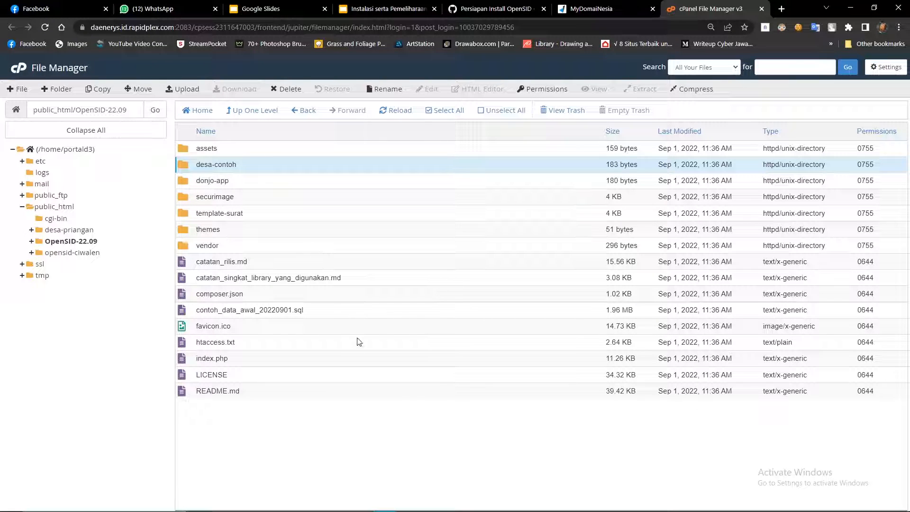
right_click(252, 170)
click(239, 162)
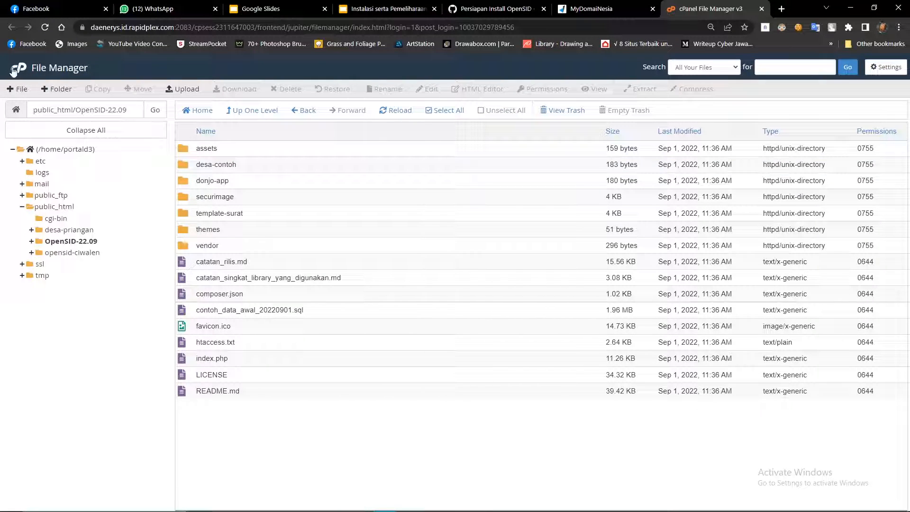
click(57, 207)
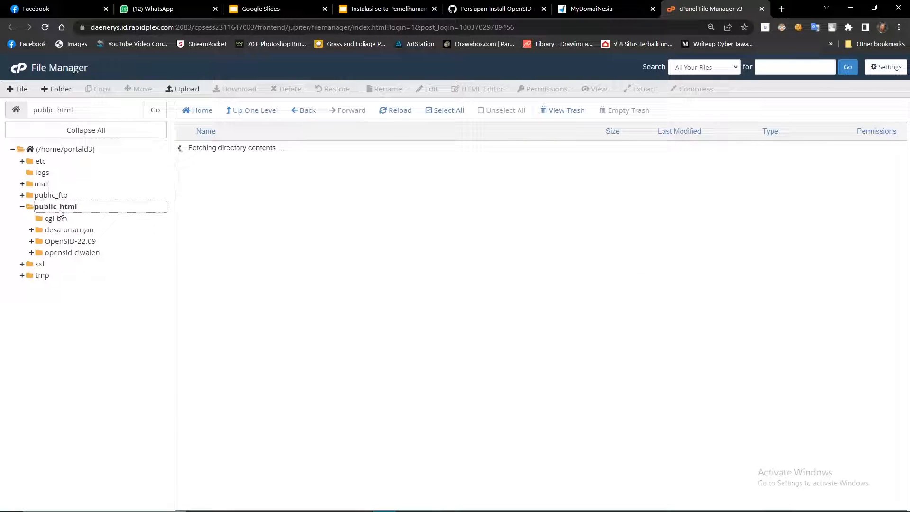
click(239, 180)
right_click(272, 180)
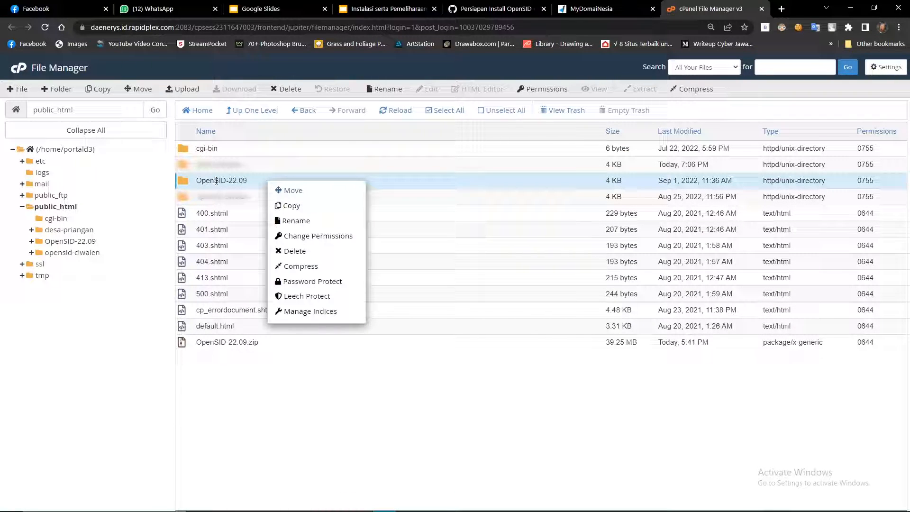
click(319, 223)
drag(398, 291, 339, 291)
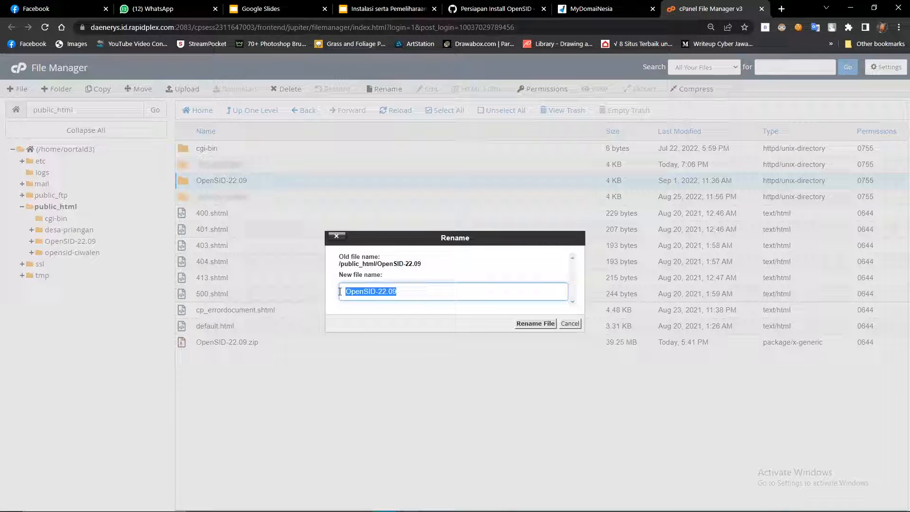
text(desa)
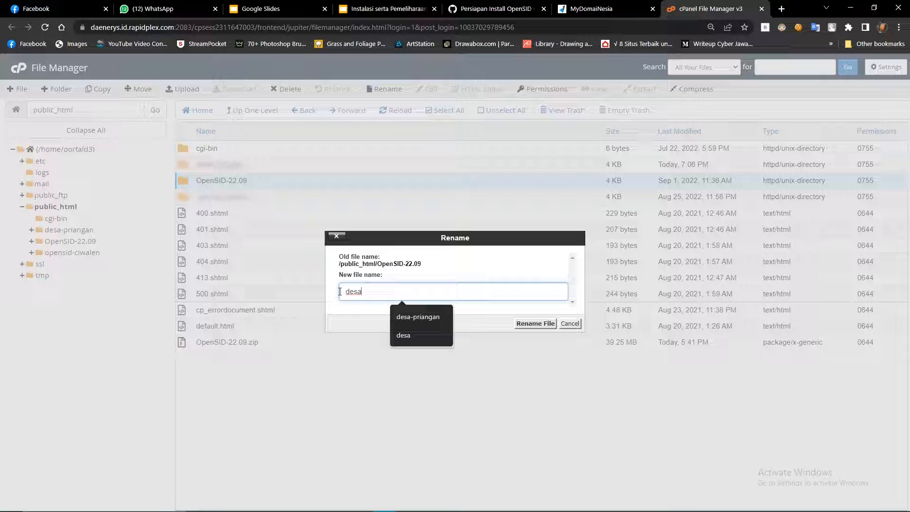
text(-testing)
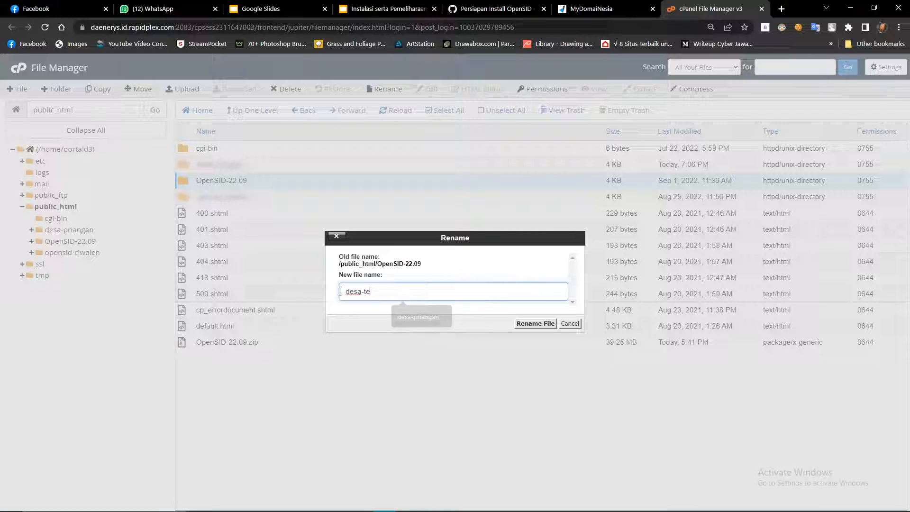
click(535, 324)
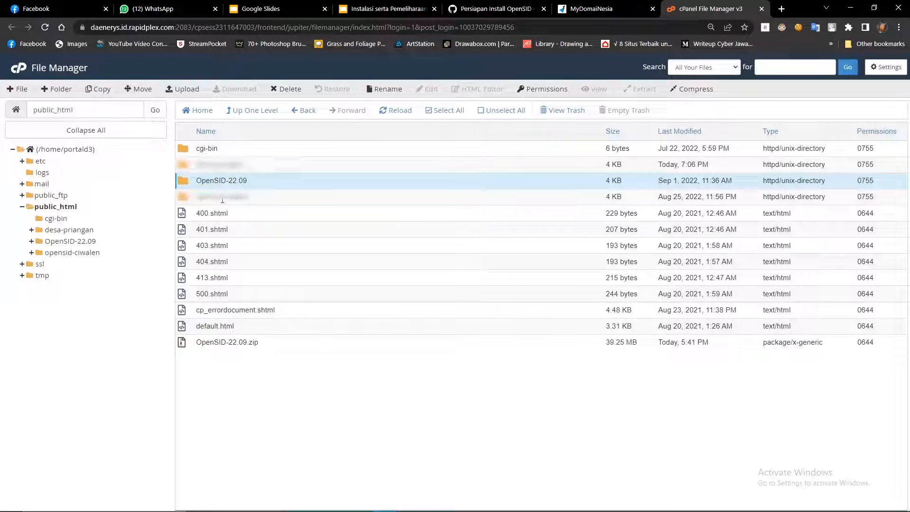
Inside desa-testing, rename the desa-contoh folder to desa.
double_click(244, 185)
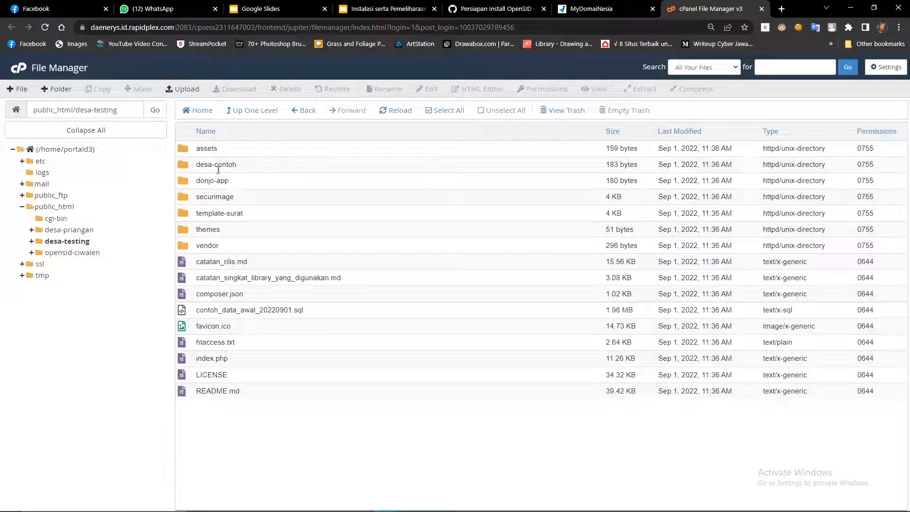
right_click(217, 166)
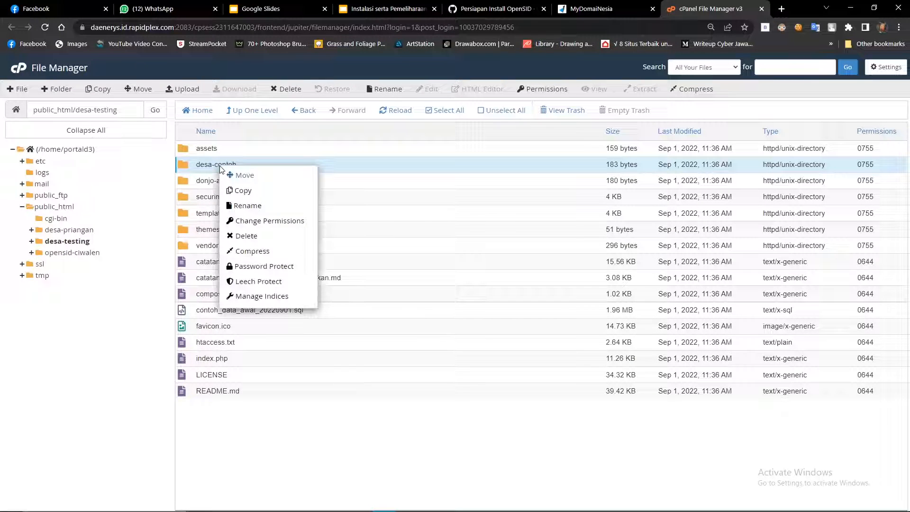
click(385, 89)
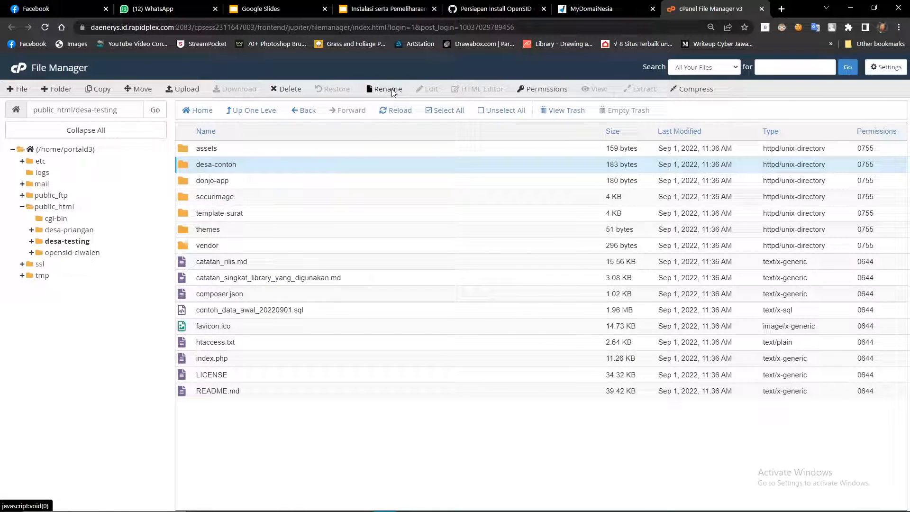
drag(386, 292, 363, 294)
key(BackSpace)
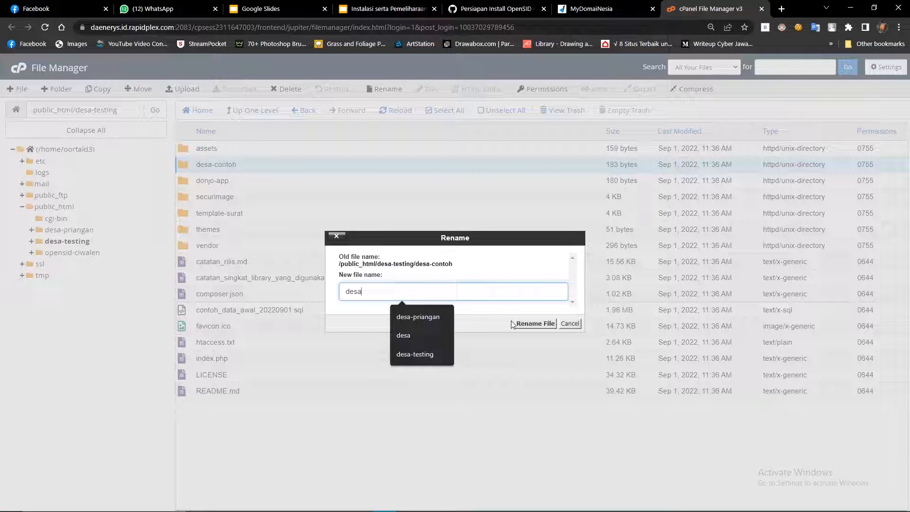
click(525, 324)
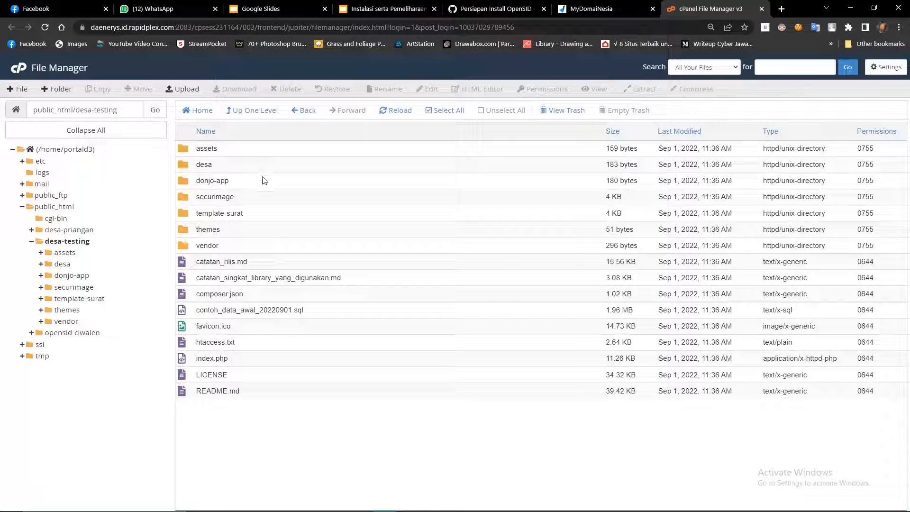
click(606, 9)
Open MySQL Databases in a new tab and create the desa_testing database.
click(710, 9)
click(604, 9)
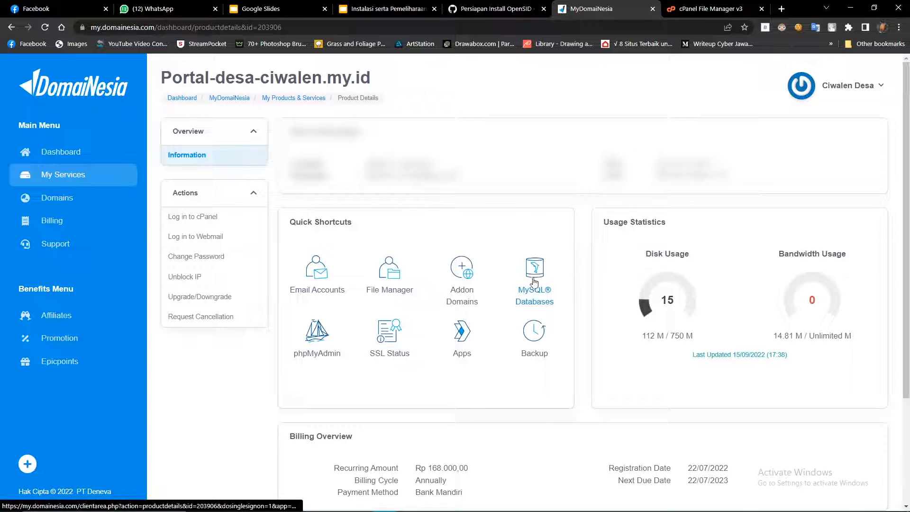
right_click(534, 299)
click(550, 294)
click(588, 7)
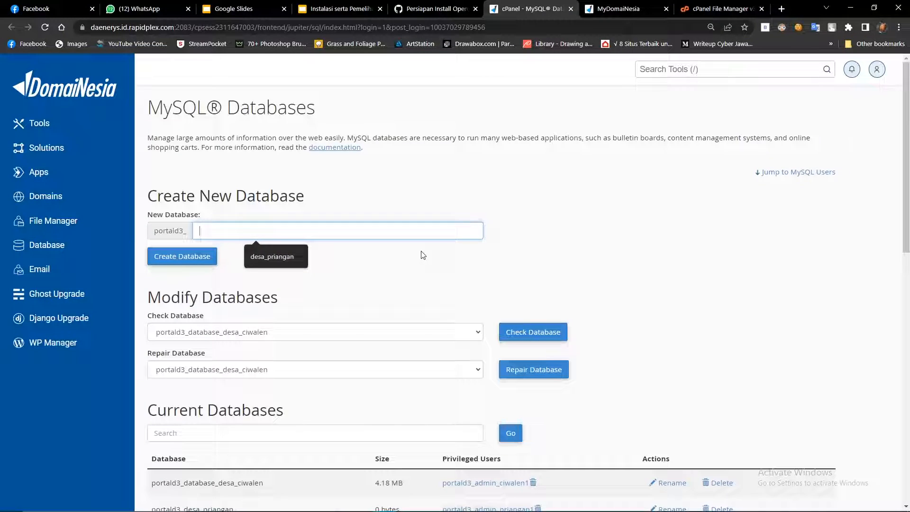
text(desa_tr)
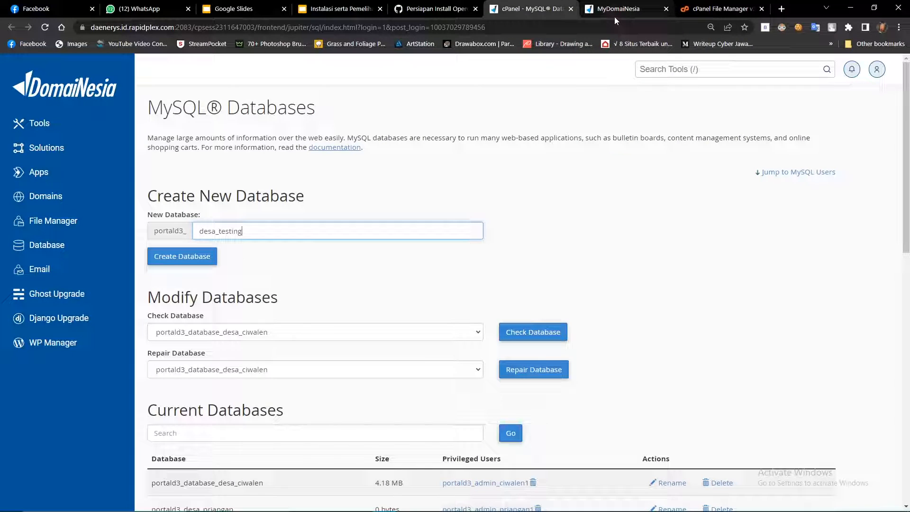
click(198, 263)
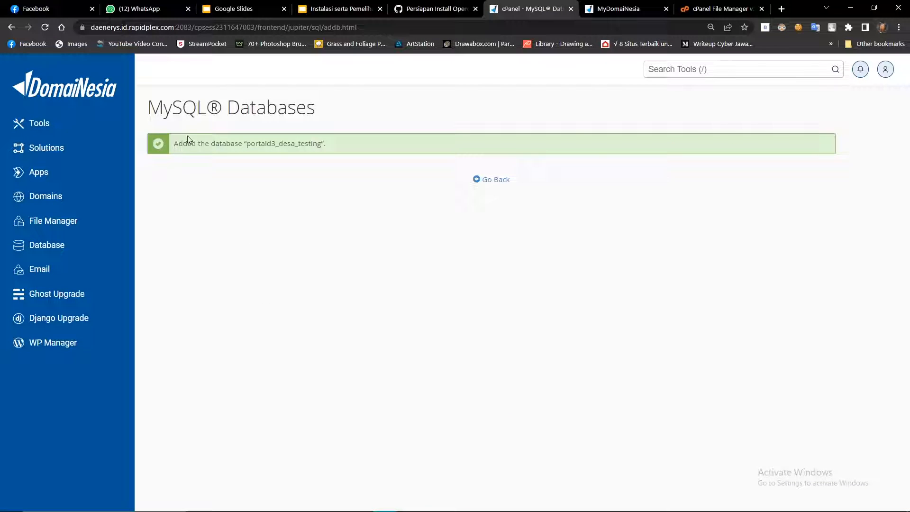
click(490, 182)
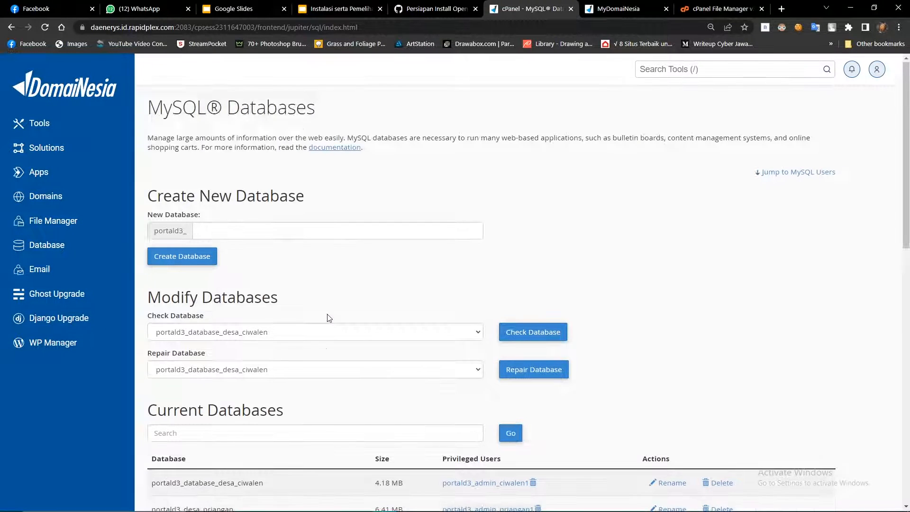
Check the new portald3_desa_testing database and scroll to the MySQL Users section.
scroll(329, 318, down, 2)
click(237, 228)
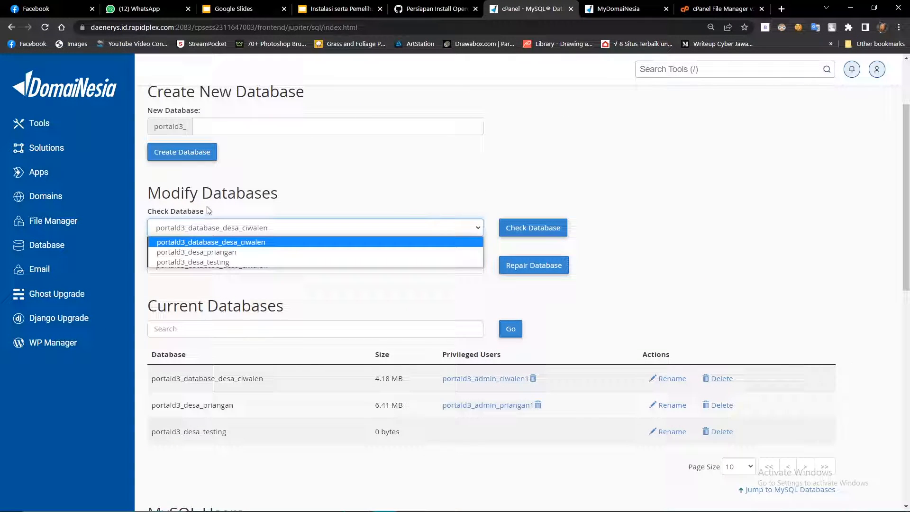
click(190, 262)
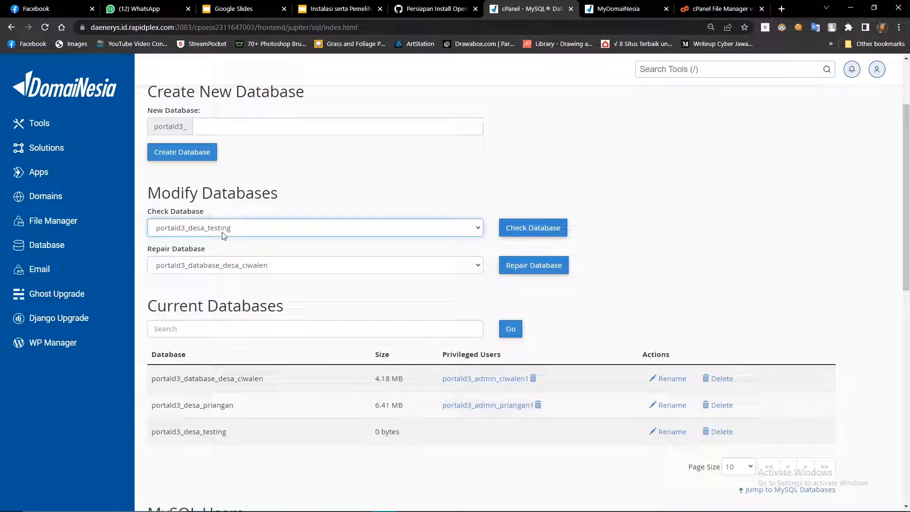
scroll(227, 229, down, 3)
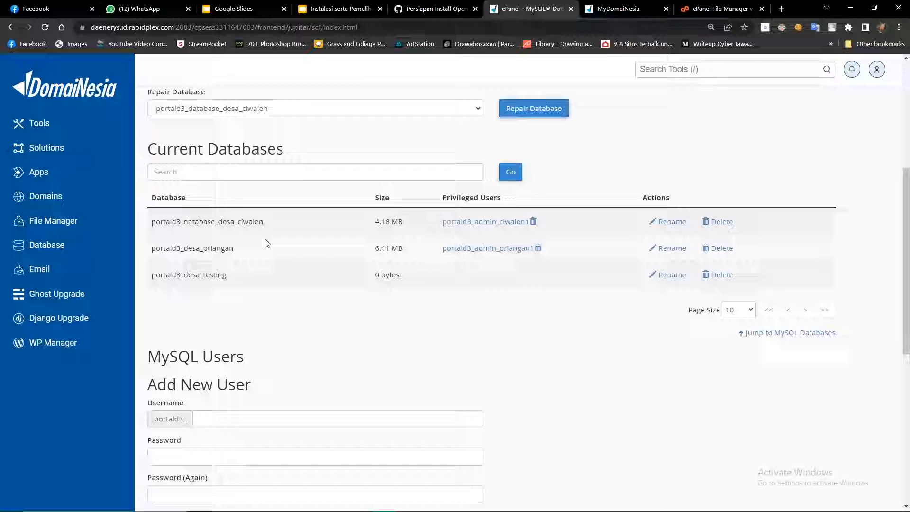
scroll(217, 260, down, 3)
mouse_move(147, 200)
mouse_down()
mouse_move(259, 231)
mouse_move(148, 200)
mouse_up()
click(263, 231)
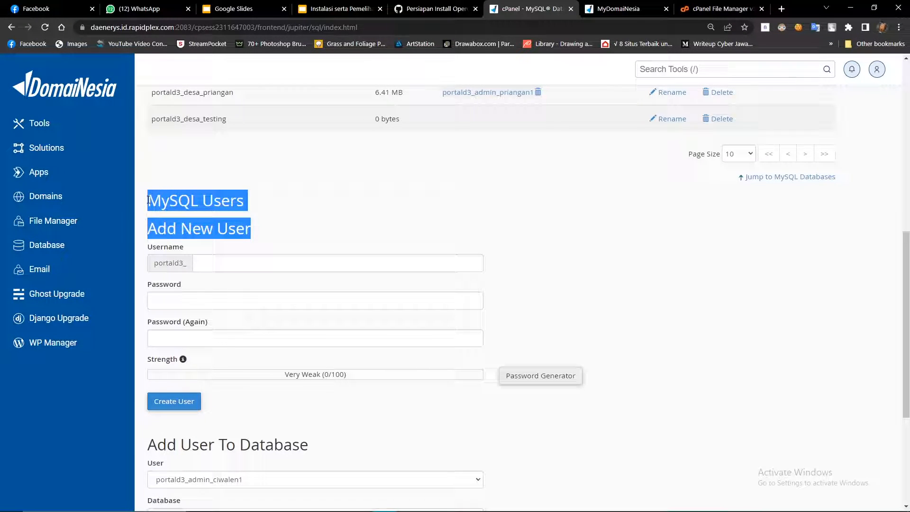
Create MySQL user desa_testing_admin1 with a very strong password entered twice.
click(259, 242)
click(199, 262)
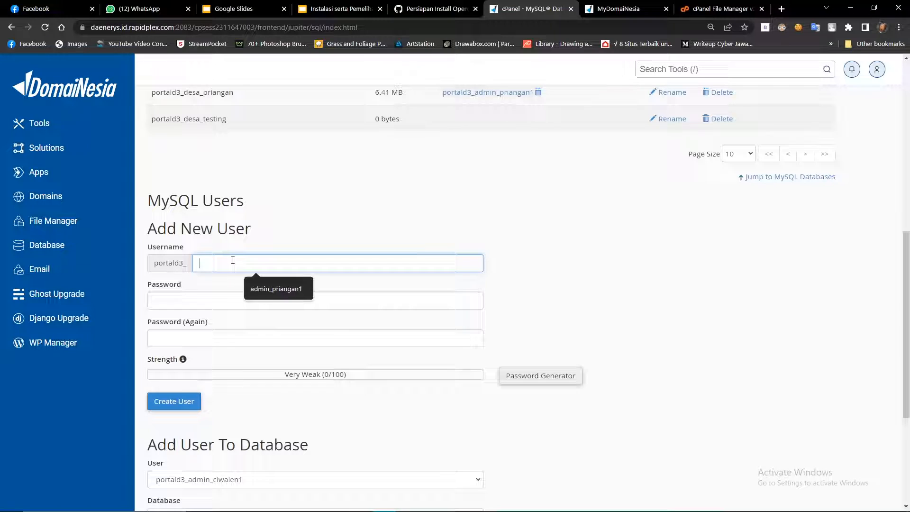
text(desa_)
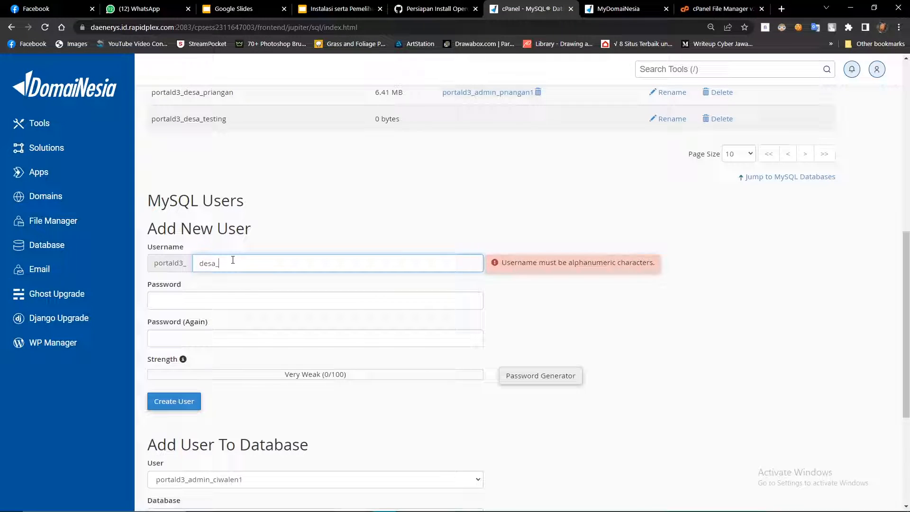
text(testing_adk)
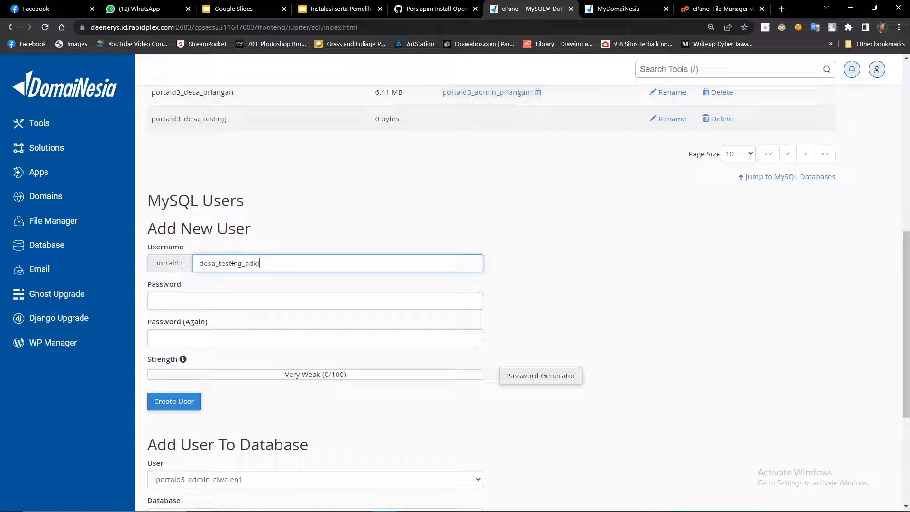
key(BackSpace)
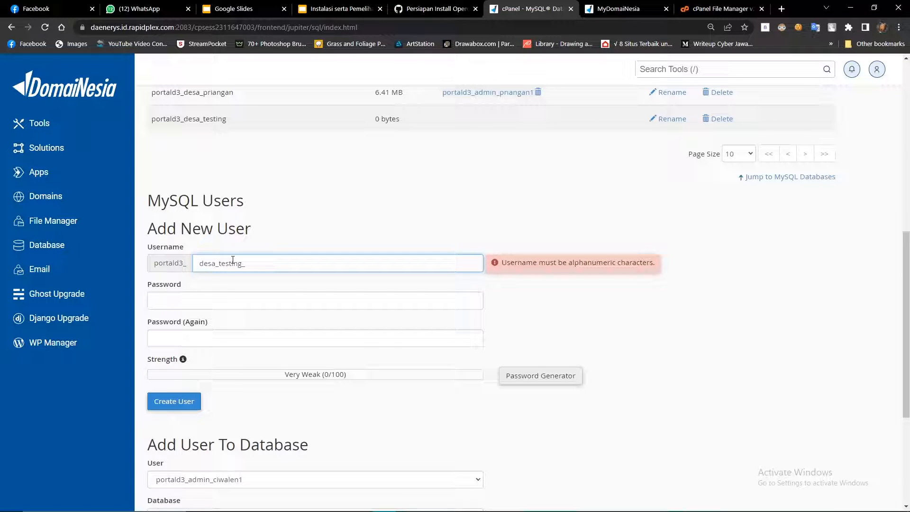
text(admin1)
click(192, 300)
text(•••••••••••••••••••)
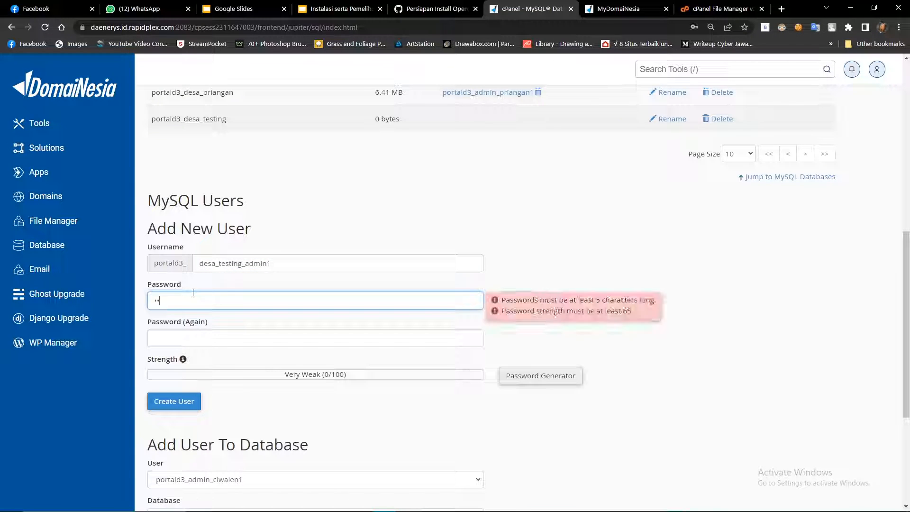
click(193, 336)
text(••••••••••••••••)
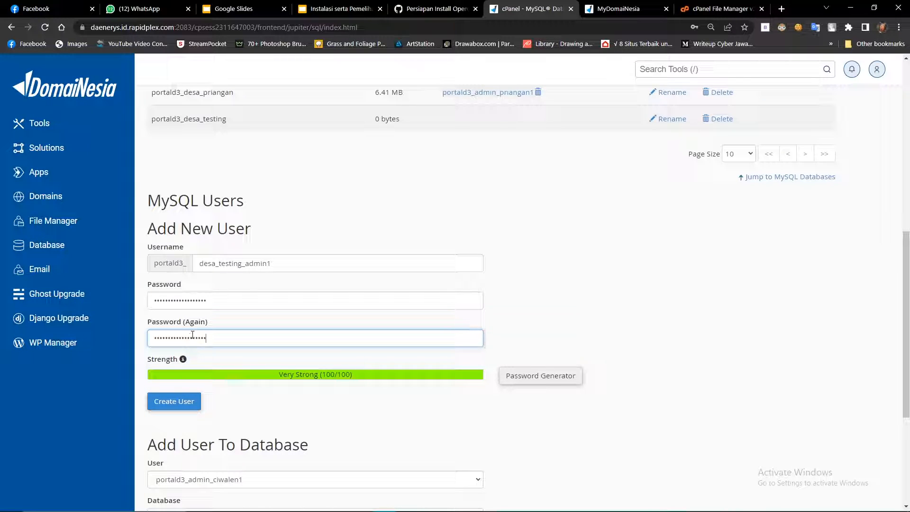
click(183, 404)
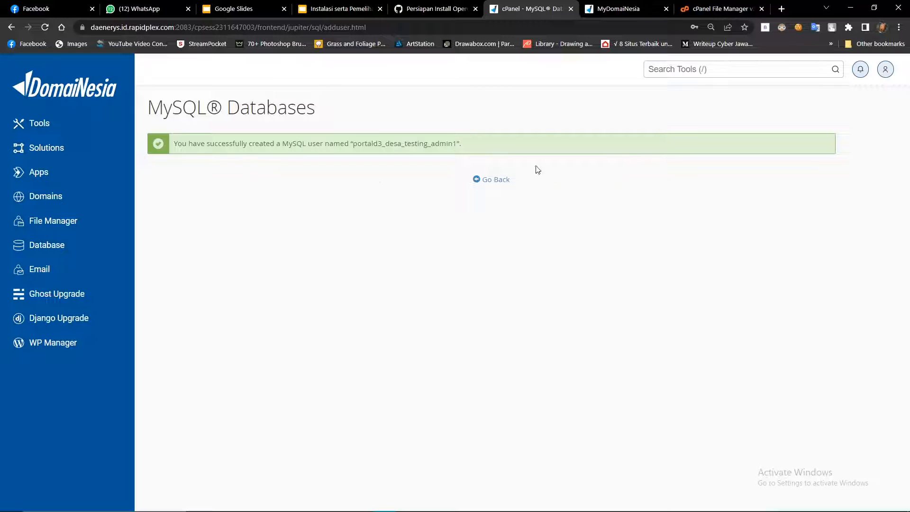
click(484, 182)
Under Add User To Database, pair portald3_desa_testing_admin1 with portald3_desa_testing and add it.
click(504, 178)
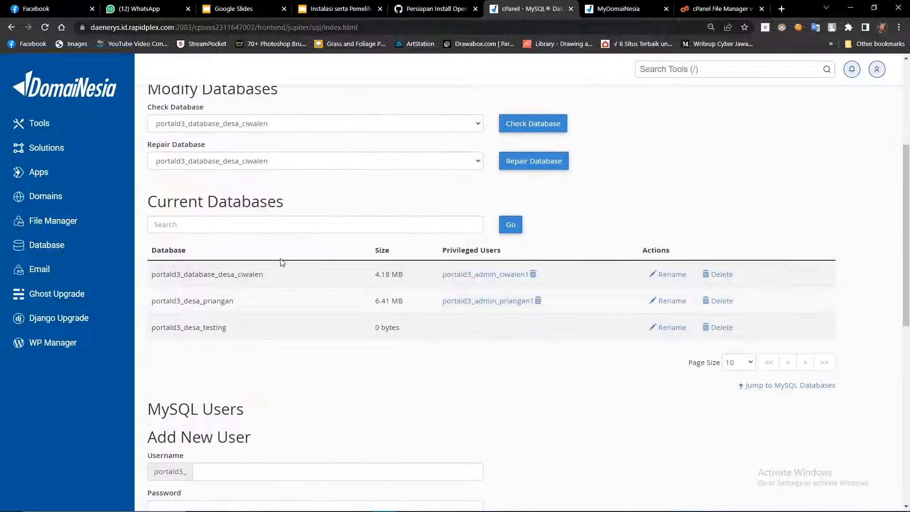
scroll(258, 215, down, 9)
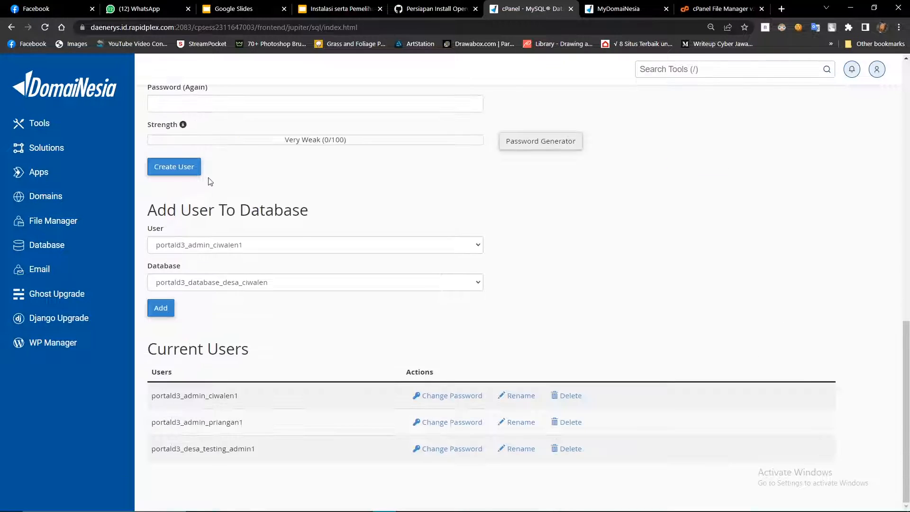
drag(150, 207, 308, 225)
click(272, 244)
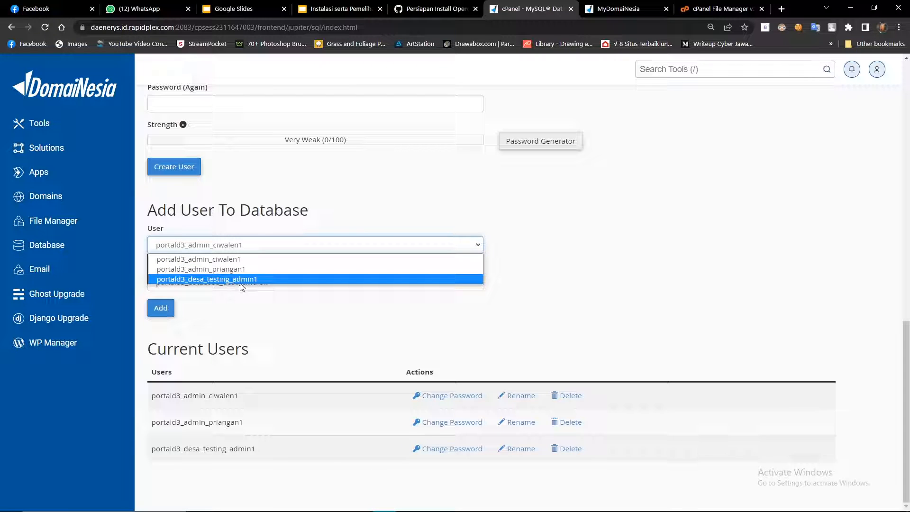
click(232, 279)
click(242, 284)
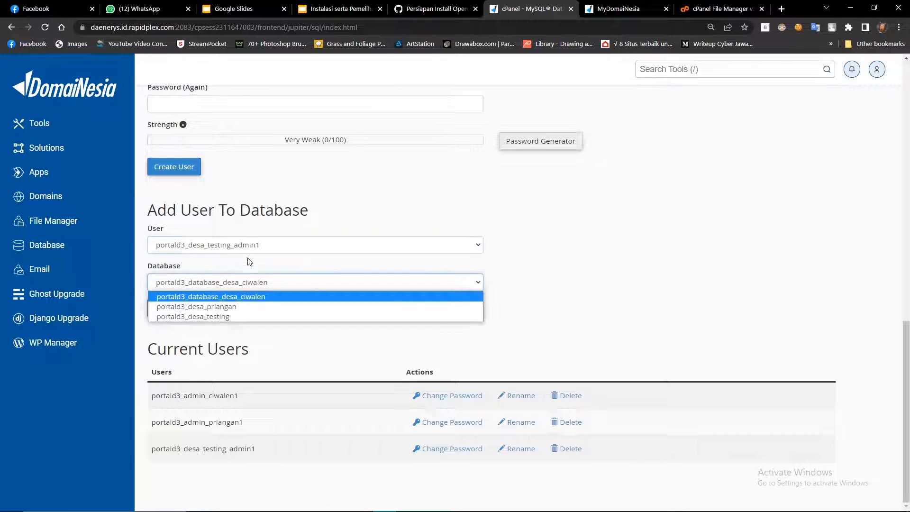
click(206, 316)
click(165, 309)
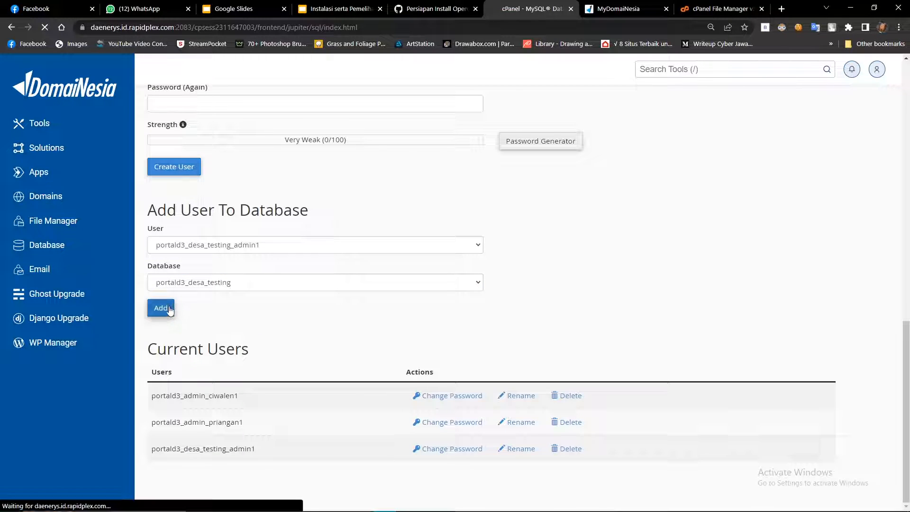
scroll(201, 142, down, 1)
scroll(195, 154, up, 1)
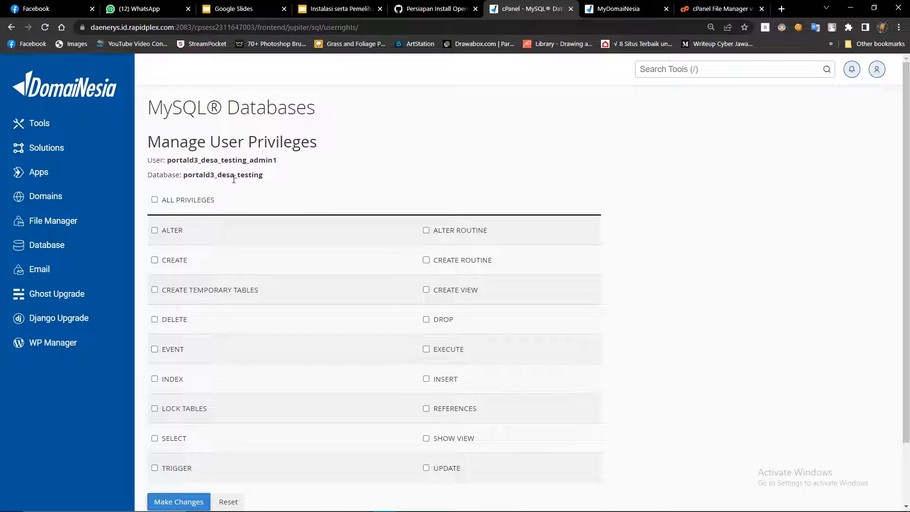
Grant portald3_desa_testing_admin1 ALL PRIVILEGES on portald3_desa_testing and save the changes.
drag(246, 207, 148, 88)
click(196, 195)
click(155, 200)
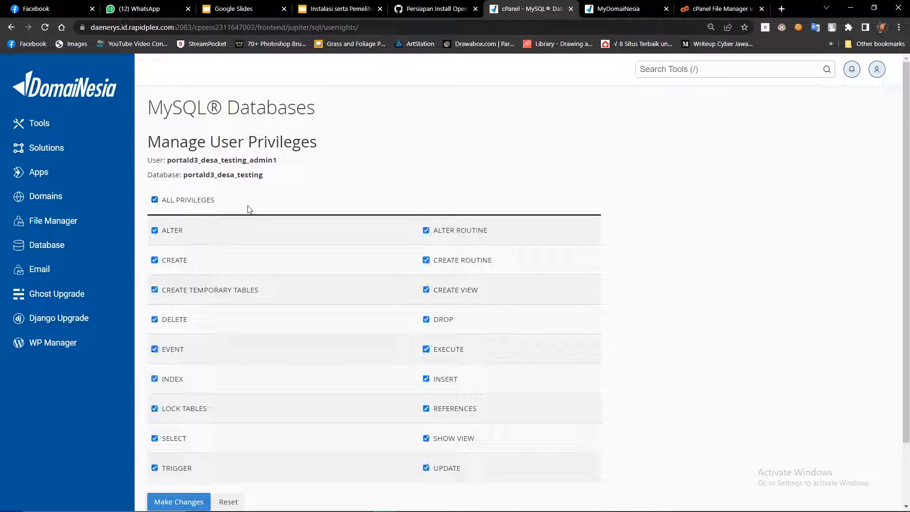
scroll(223, 379, down, 2)
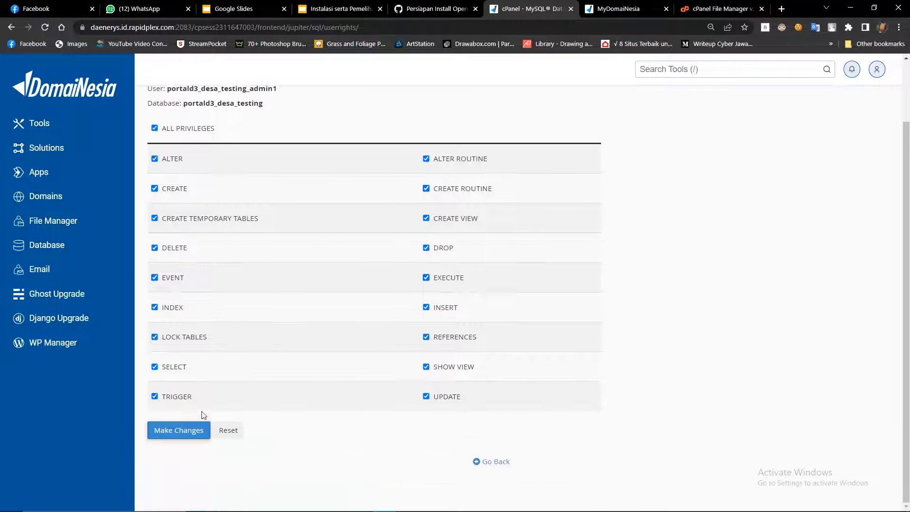
click(191, 432)
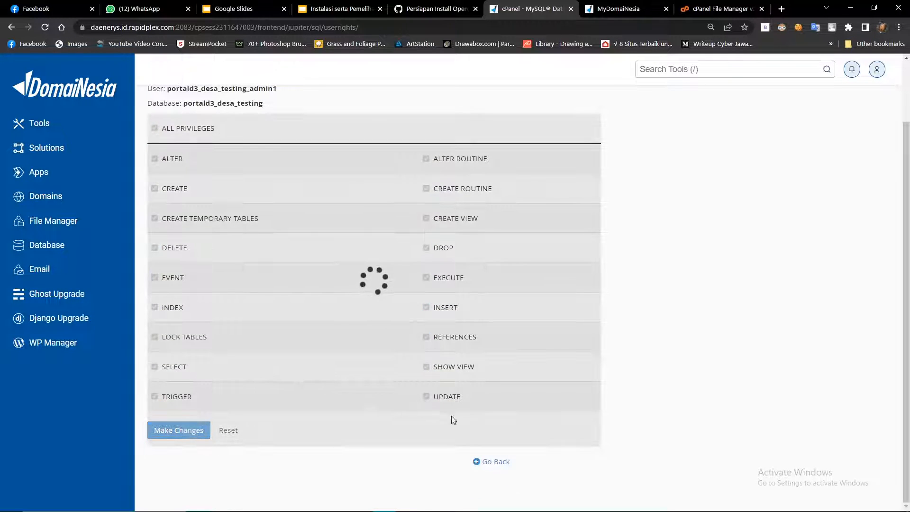
scroll(499, 73, up, 2)
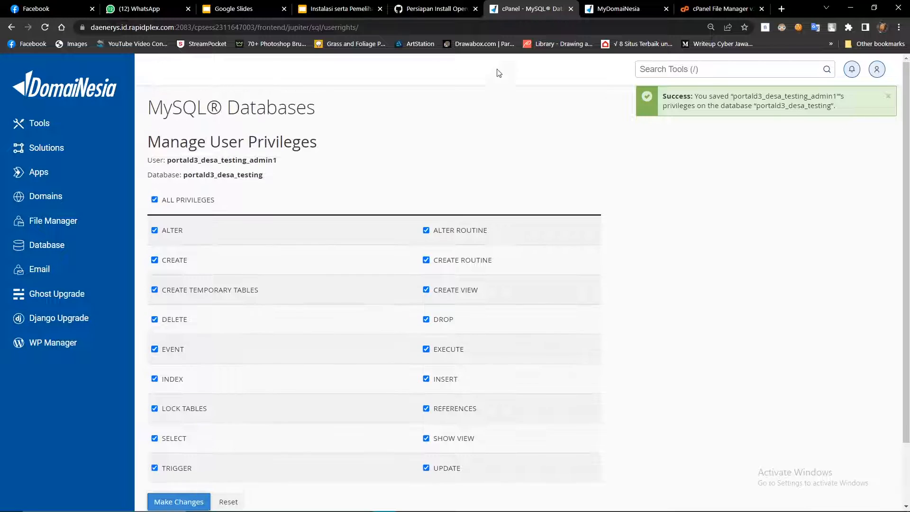
scroll(524, 299, down, 2)
Back on MySQL Databases, confirm portald3_desa_testing lists portald3_desa_testing_admin1 as its privileged user.
click(488, 462)
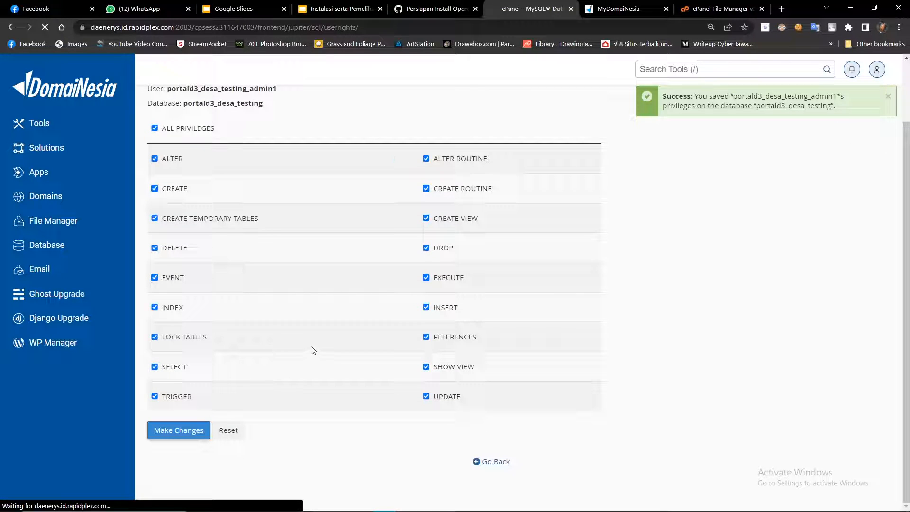
scroll(319, 345, down, 5)
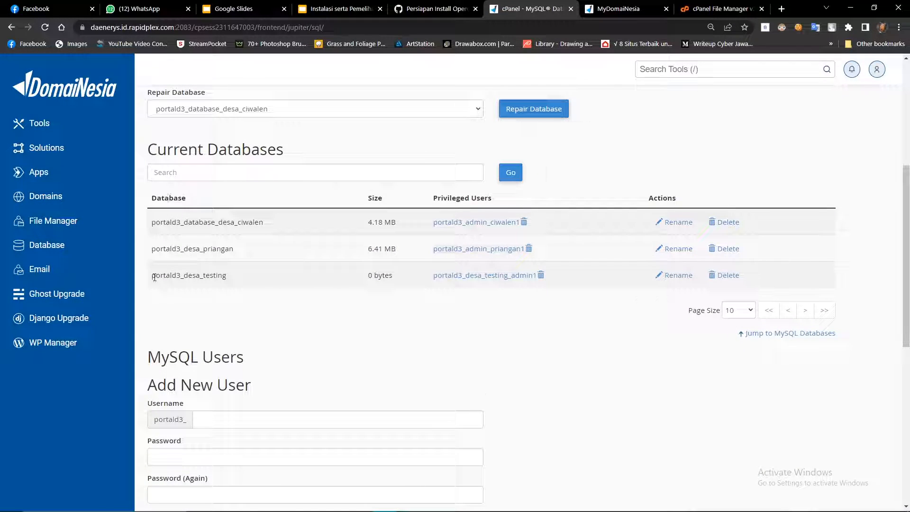
drag(153, 277, 265, 278)
click(406, 311)
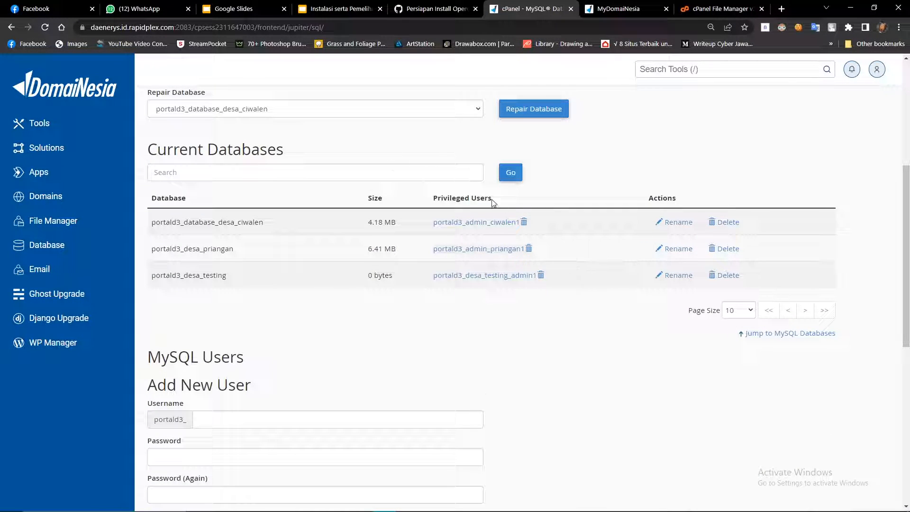
drag(563, 282, 434, 277)
click(481, 337)
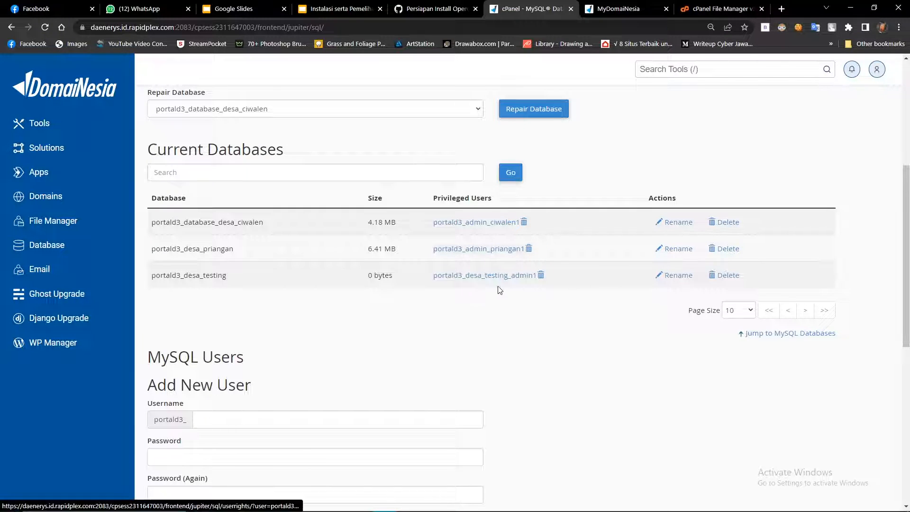
scroll(555, 337, down, 8)
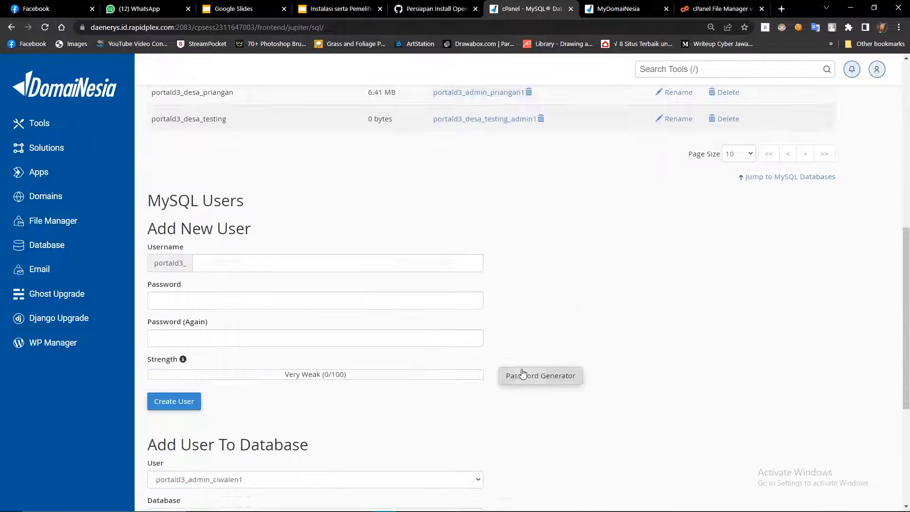
scroll(526, 222, up, 3)
click(11, 27)
Open phpMyAdmin in a new tab and go to the Import page for portald3_desa_testing.
click(573, 7)
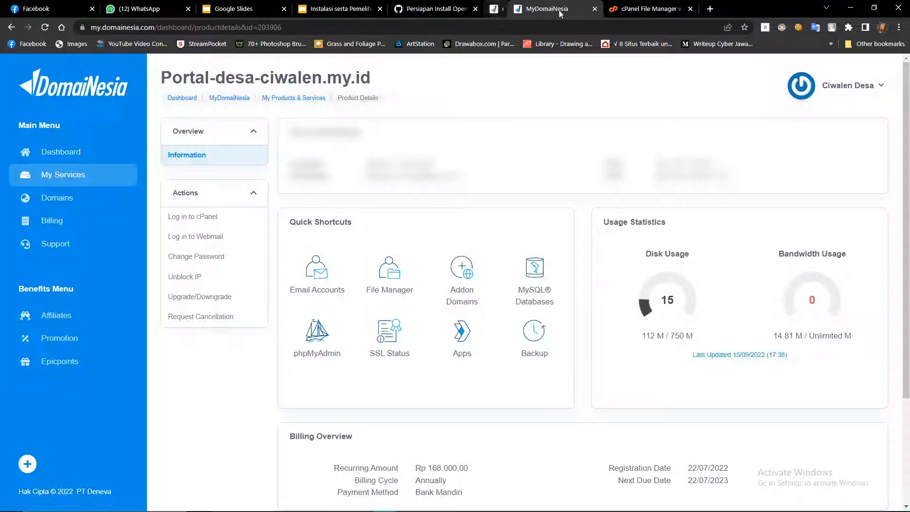
right_click(309, 340)
click(328, 349)
click(630, 4)
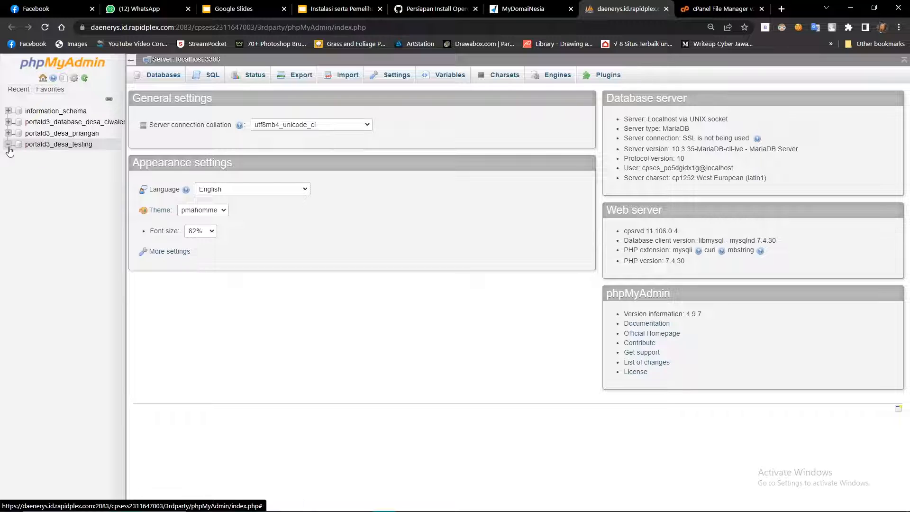
click(62, 148)
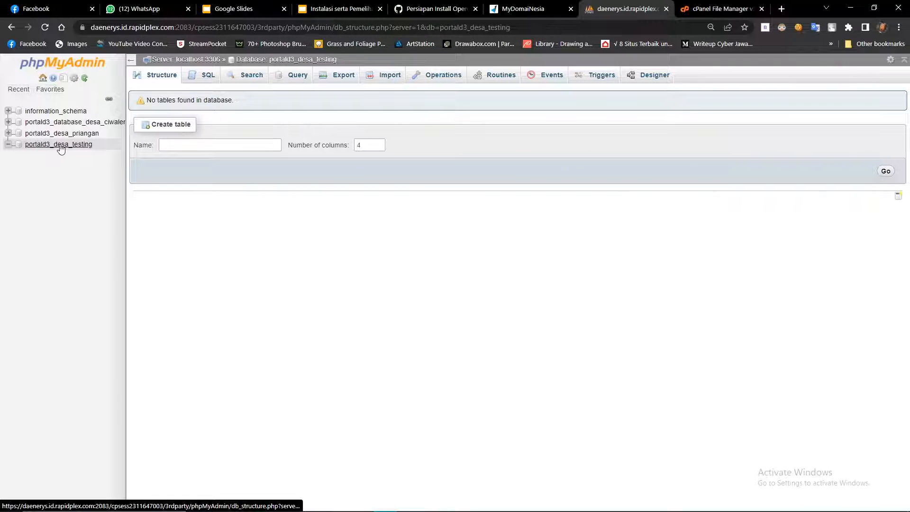
click(61, 148)
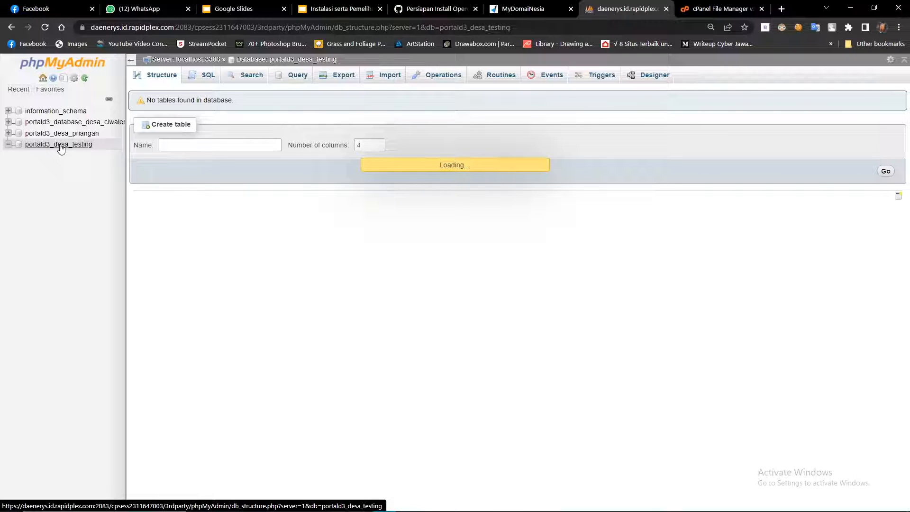
click(382, 80)
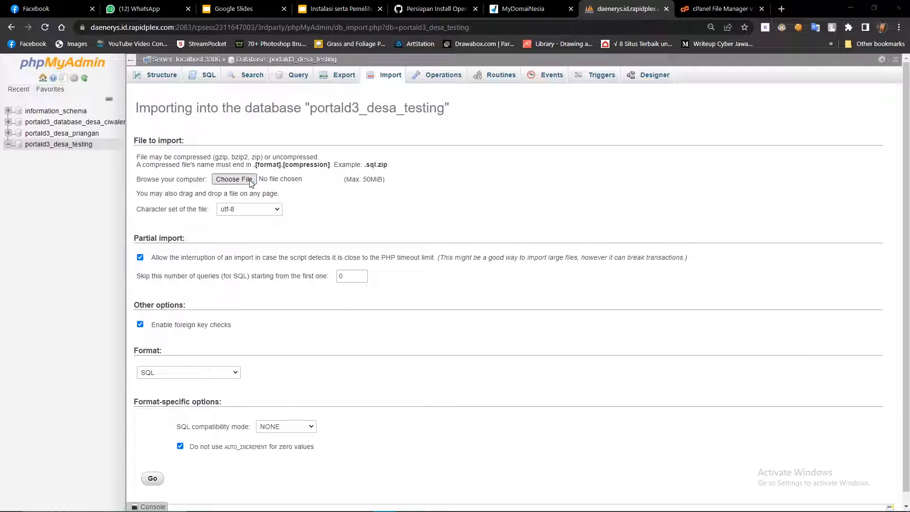
Import OpenSIDTraining\contoh_data_awal_20220901.sql into portald3_desa_testing.
click(250, 181)
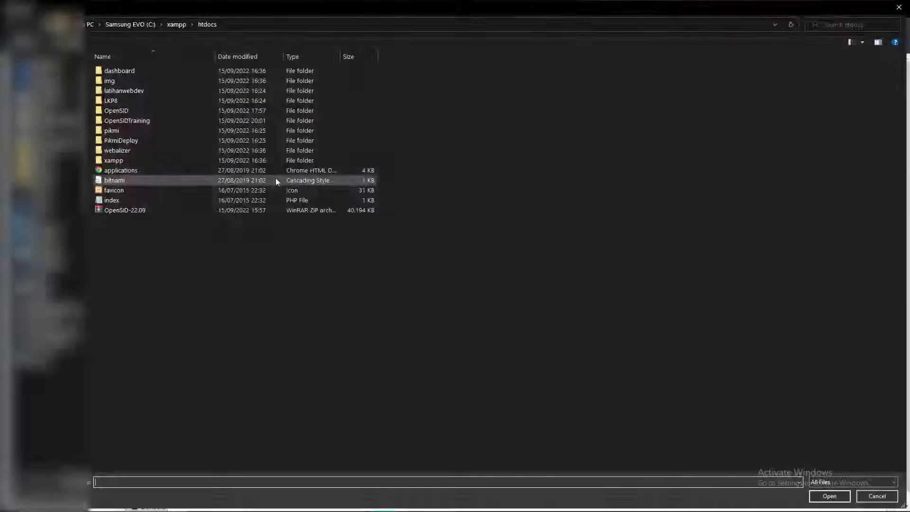
double_click(134, 122)
click(153, 221)
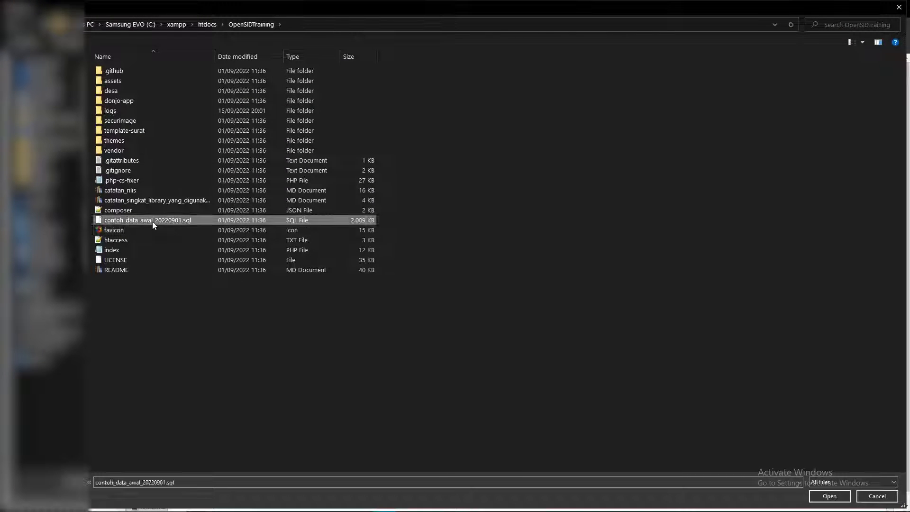
double_click(184, 222)
scroll(245, 157, down, 1)
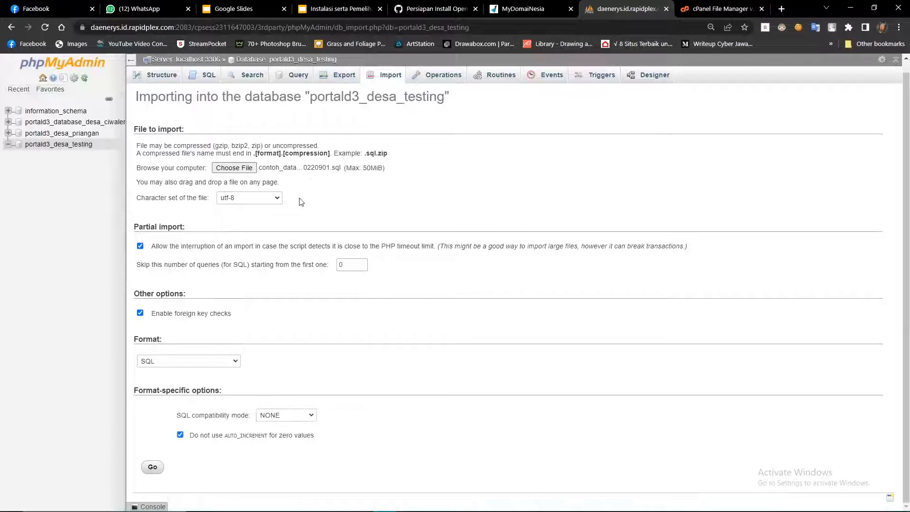
click(153, 467)
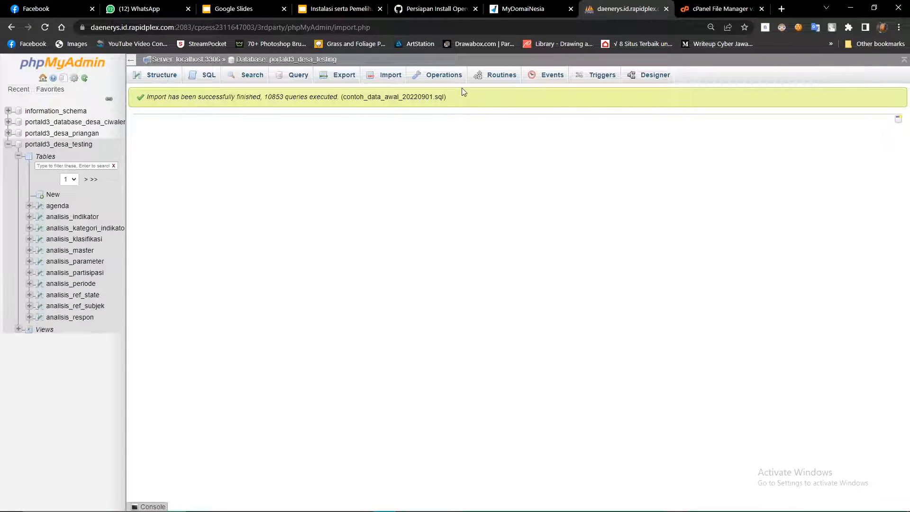
After the 10853-query import succeeds, collapse the database's table list and close phpMyAdmin.
scroll(40, 301, down, 5)
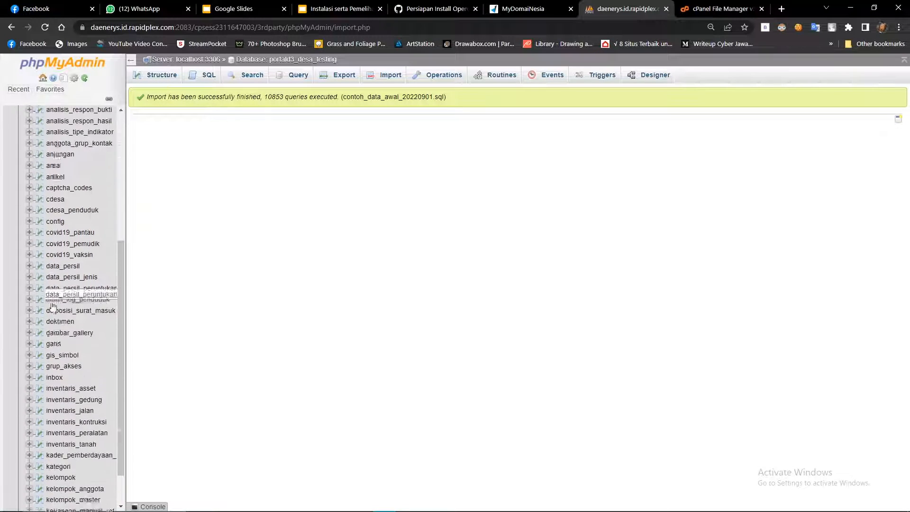
scroll(40, 301, up, 5)
click(8, 144)
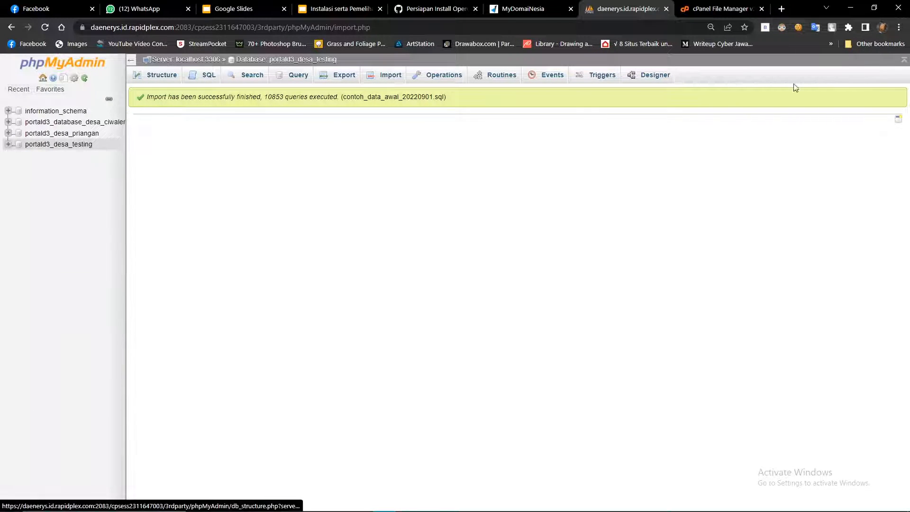
click(666, 9)
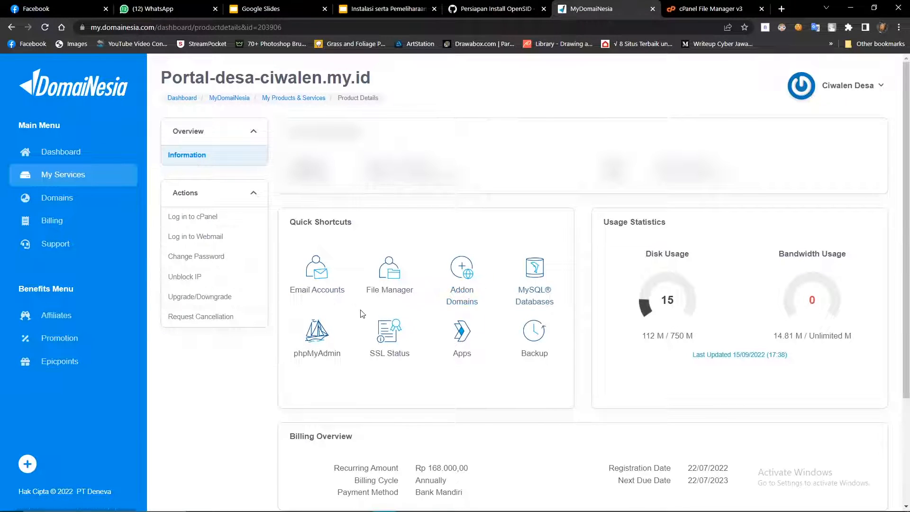
In File Manager, navigate to public_html/desa-testing/desa/config and select database.php.
right_click(383, 271)
click(718, 6)
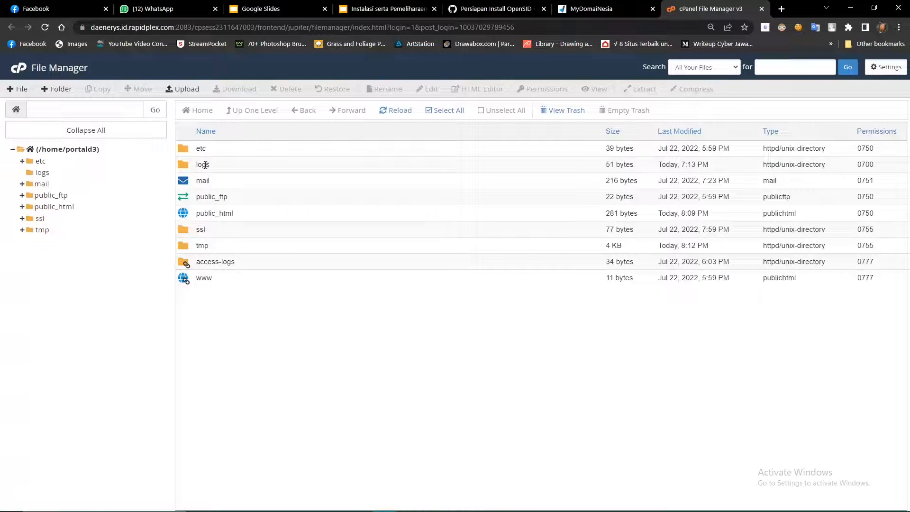
double_click(242, 219)
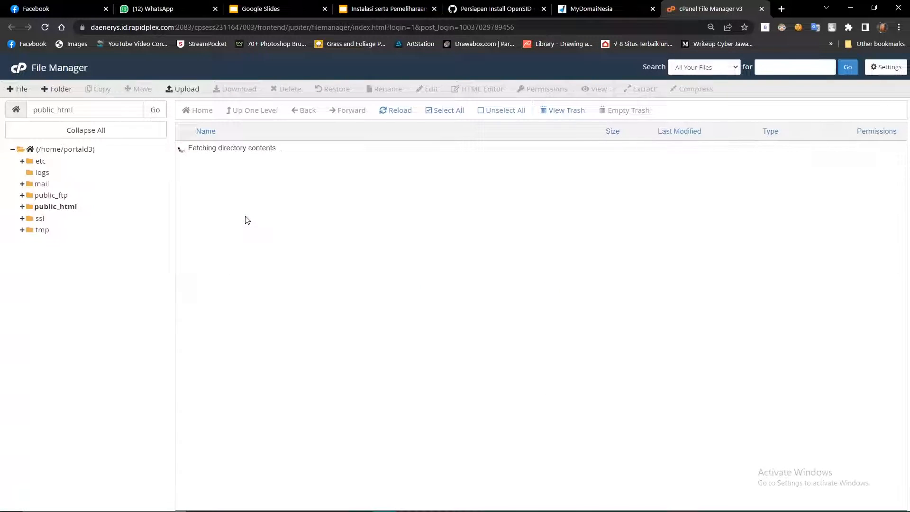
double_click(258, 184)
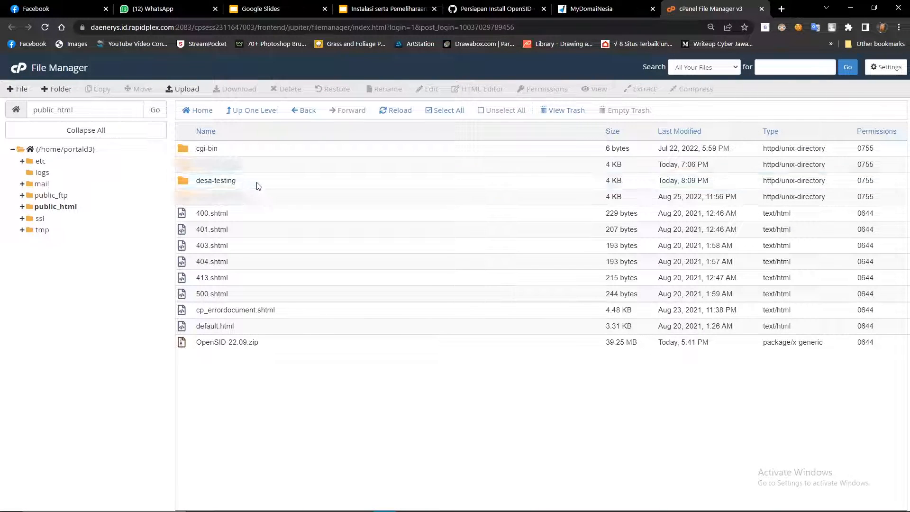
double_click(227, 166)
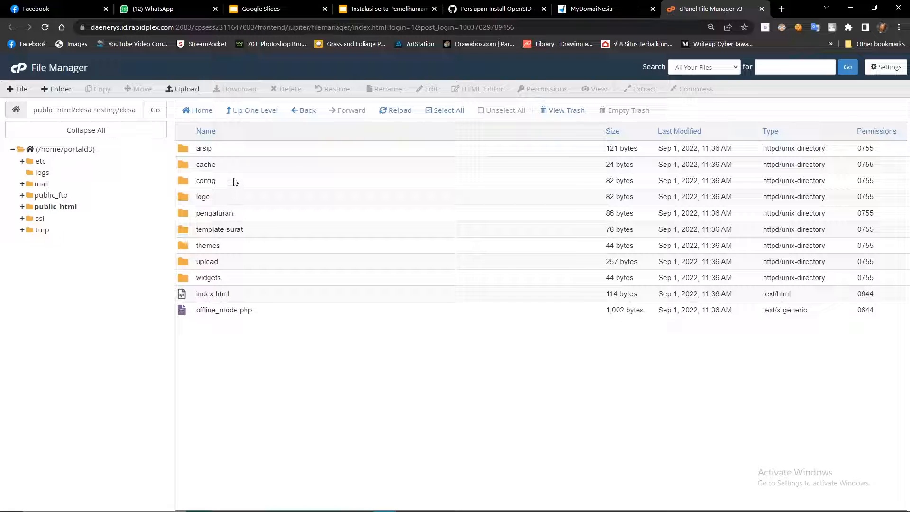
double_click(235, 181)
click(243, 184)
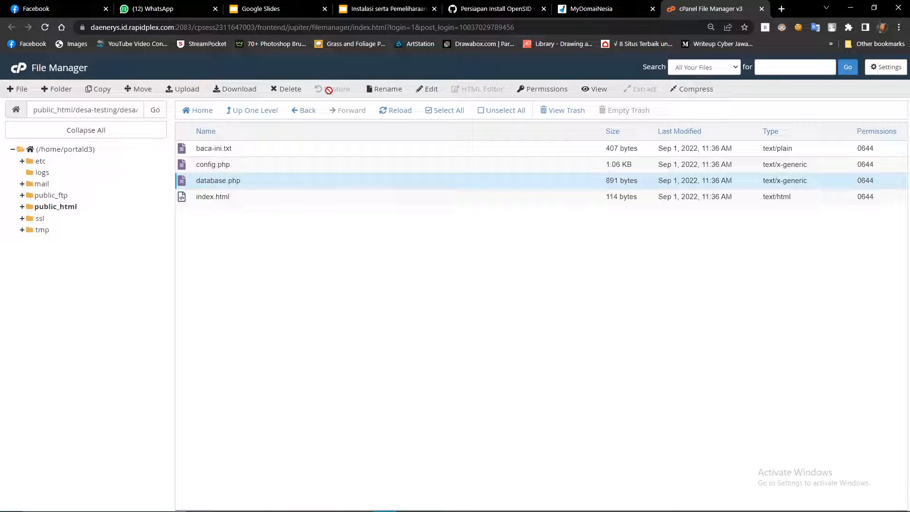
Open database.php in the code editor and replace 'umum' on line 19 with portald3_desa_testing.
click(426, 90)
scroll(410, 276, down, 1)
scroll(410, 274, up, 1)
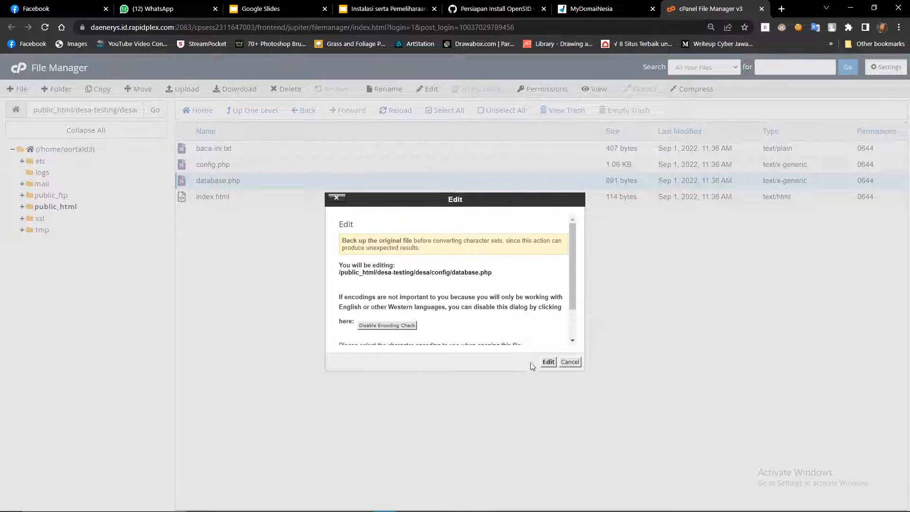
click(548, 363)
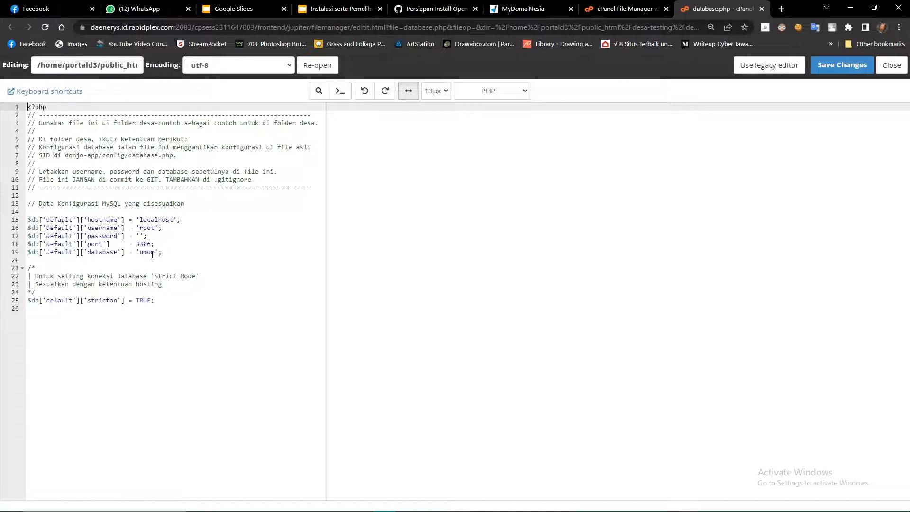
double_click(152, 252)
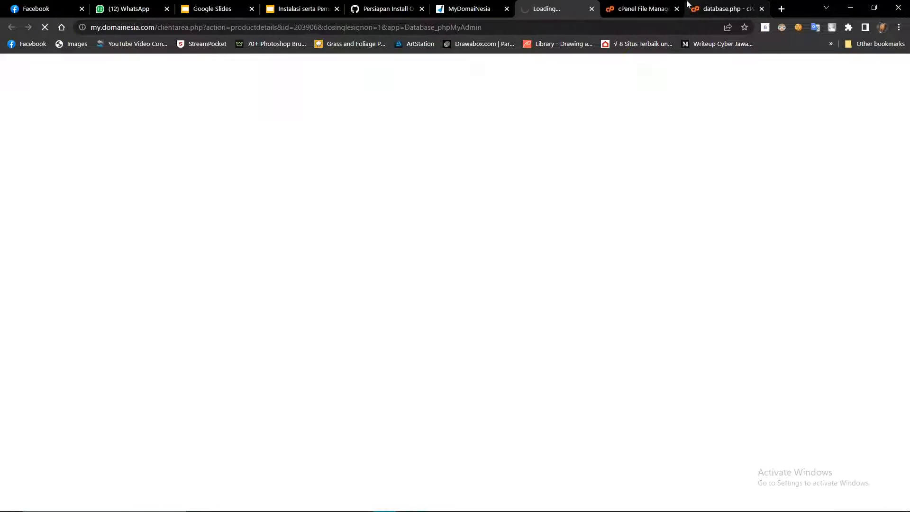
click(691, 5)
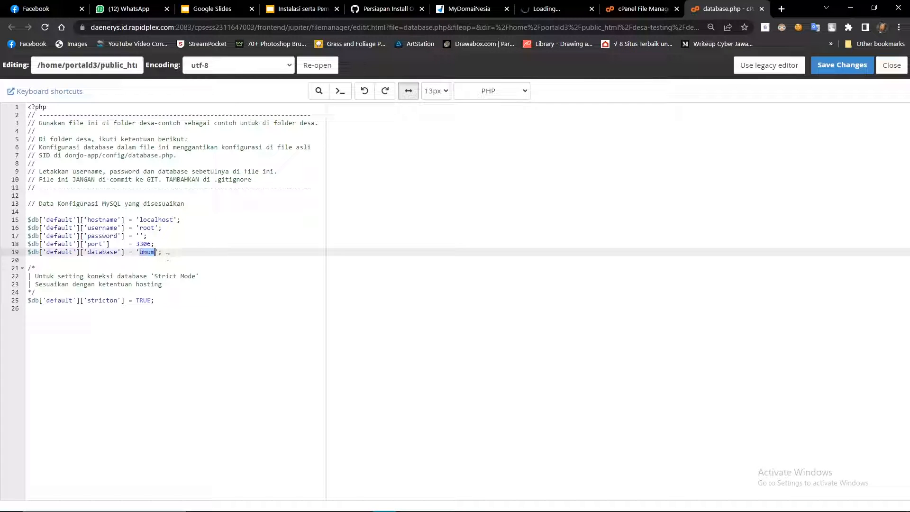
text(tald3_)
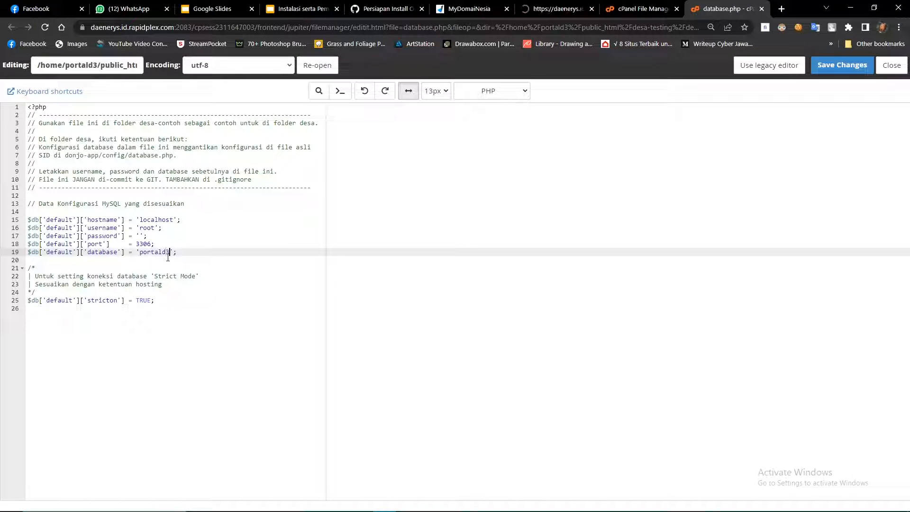
text(desa_testing)
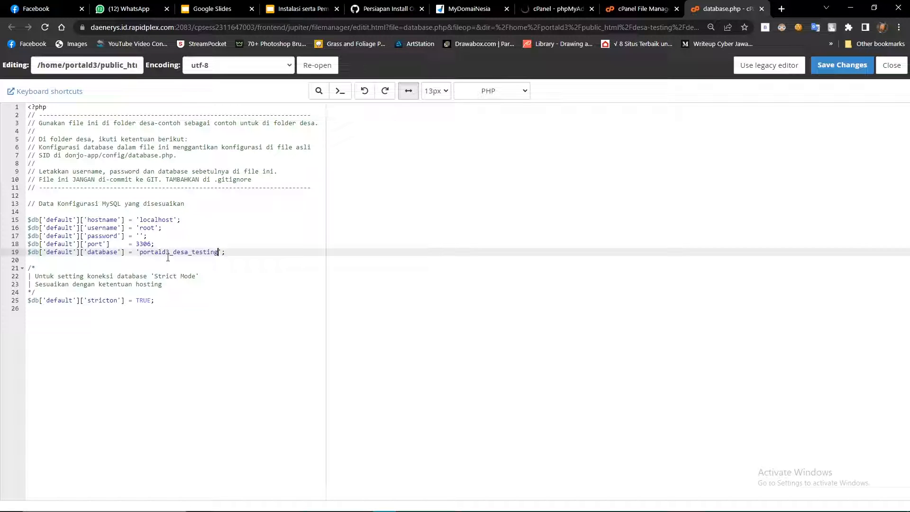
Verify the portald3_desa_testing name in phpMyAdmin, then select the root username value on line 16.
click(550, 8)
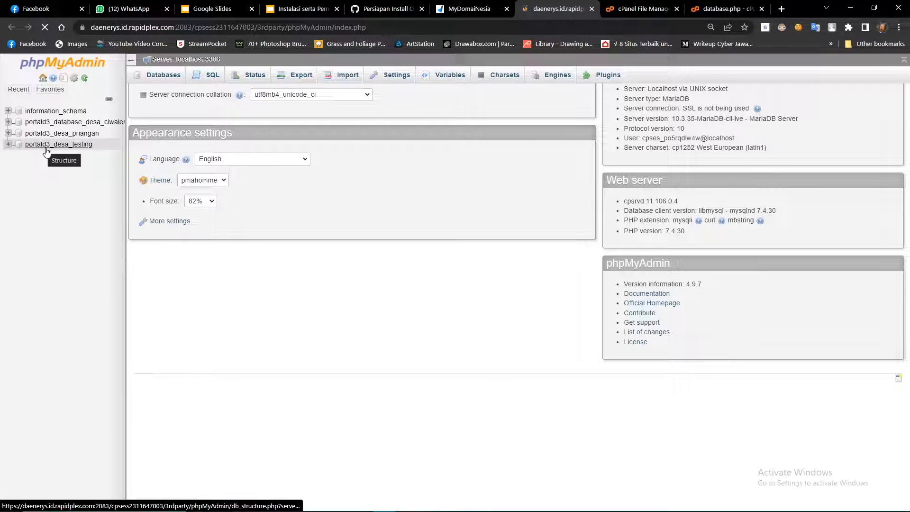
click(55, 145)
click(723, 9)
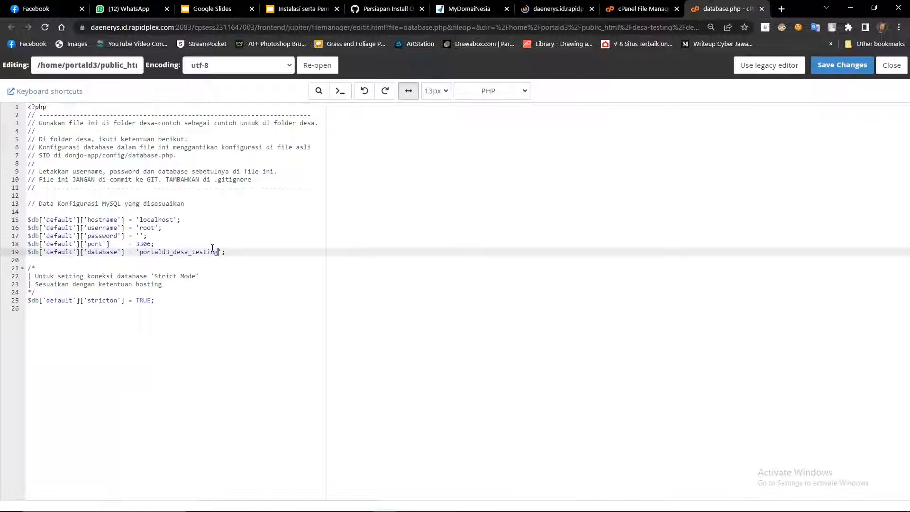
click(153, 228)
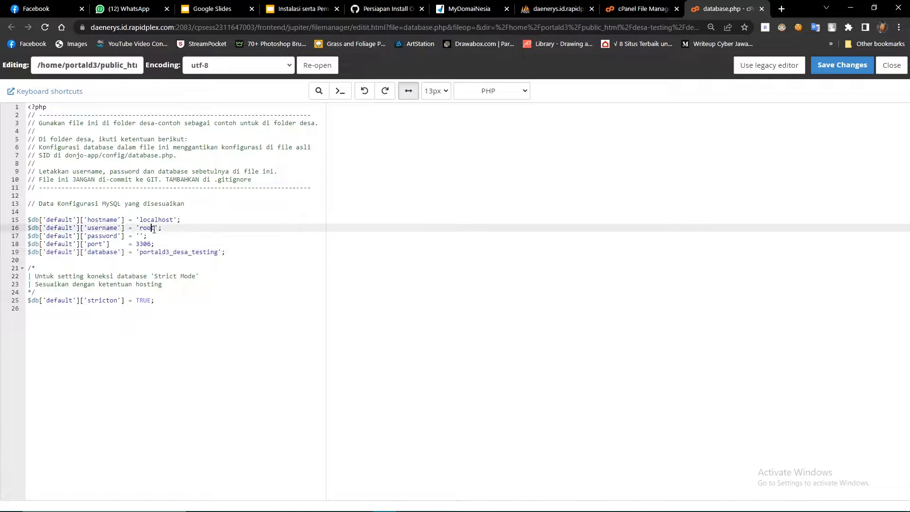
Open cPanel MySQL Databases in a new tab from the MyDomaiNesia product page.
click(527, 6)
click(642, 9)
click(469, 9)
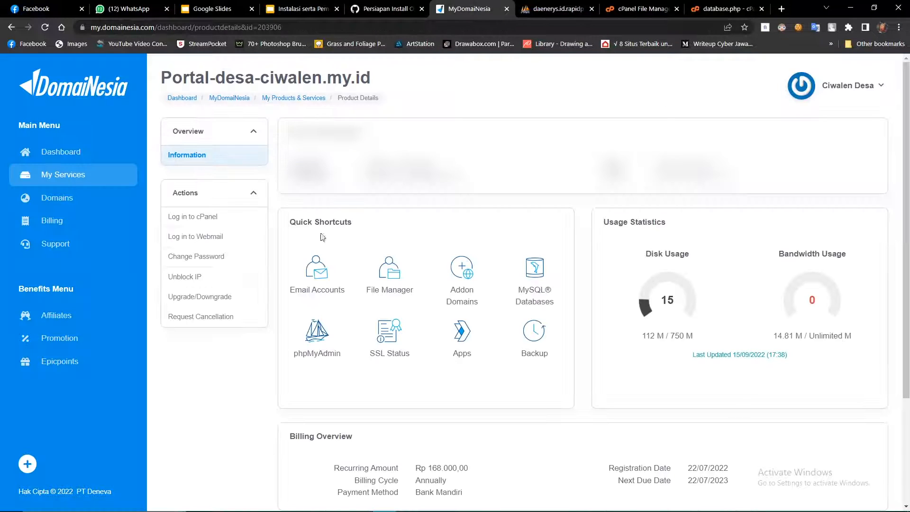
right_click(526, 285)
click(550, 291)
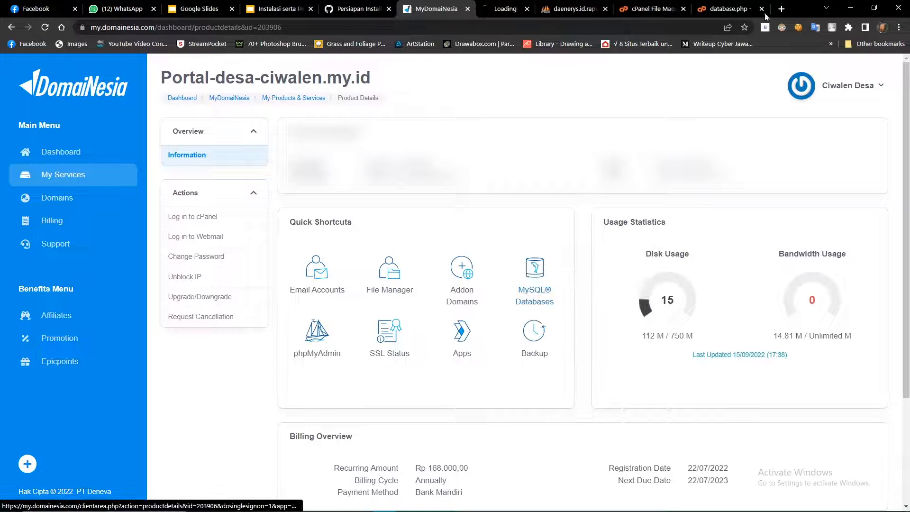
click(731, 5)
click(492, 6)
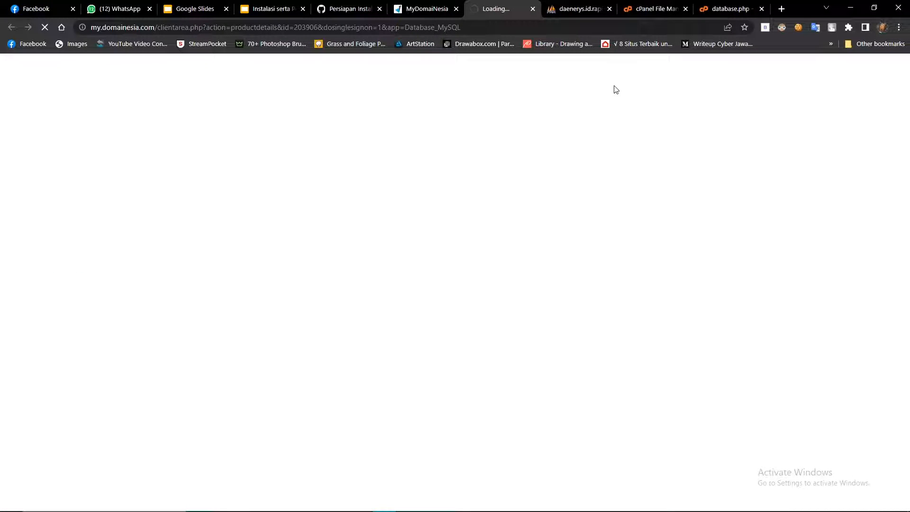
Look up the testing database's user and enter portald3_desa_testing_admin1 as the username in database.php.
scroll(258, 246, down, 1)
click(261, 281)
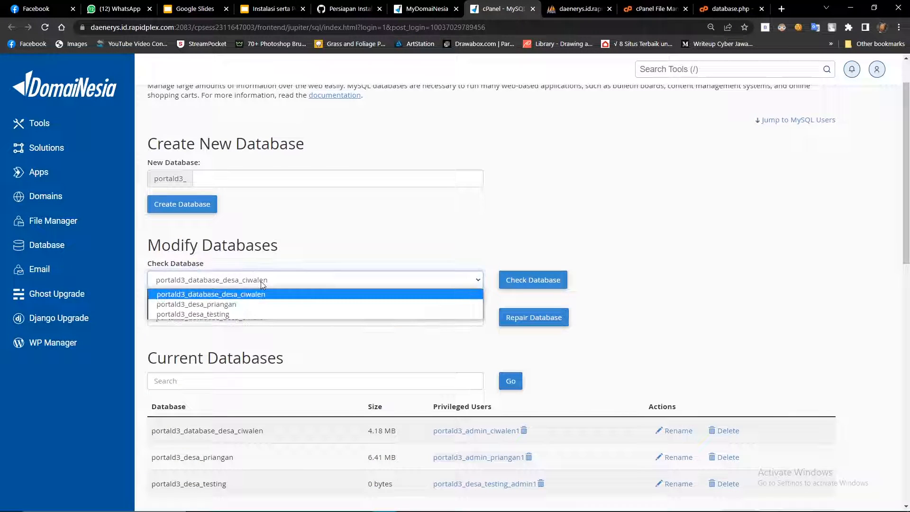
scroll(221, 335, down, 12)
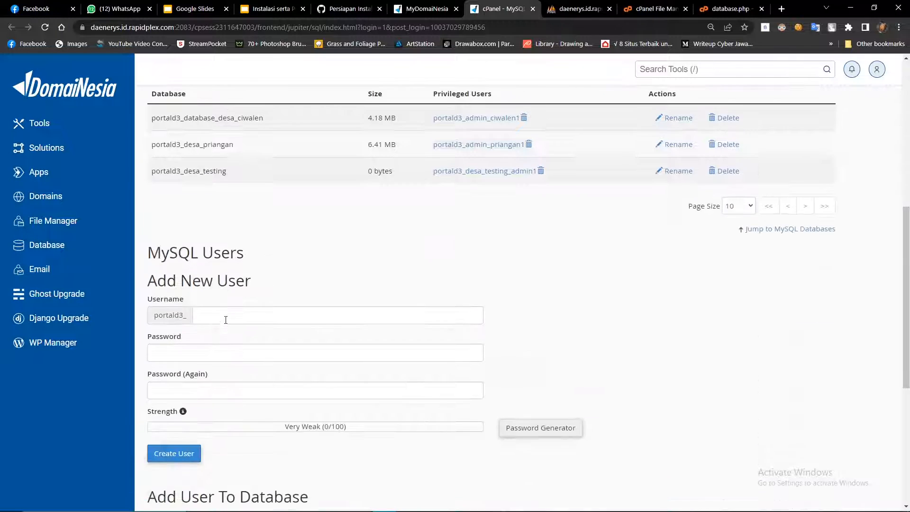
scroll(230, 340, up, 4)
scroll(227, 273, up, 3)
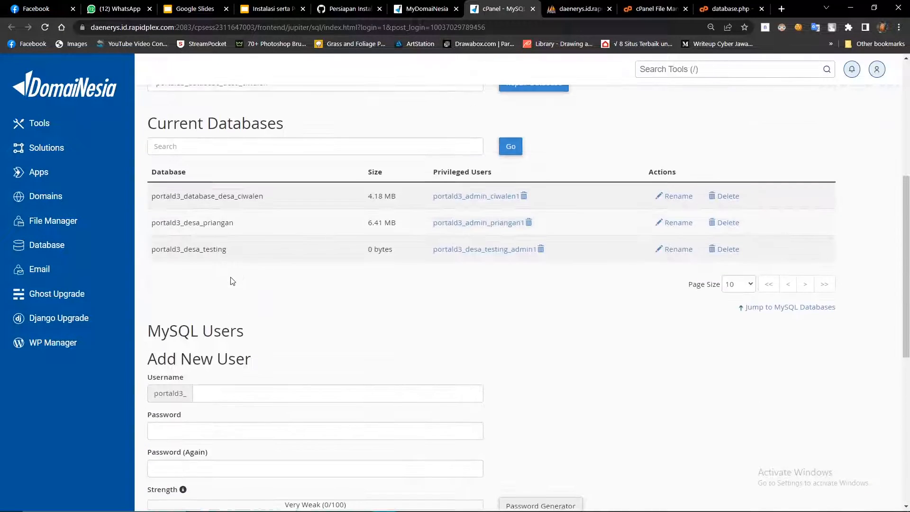
scroll(234, 282, down, 6)
click(157, 298)
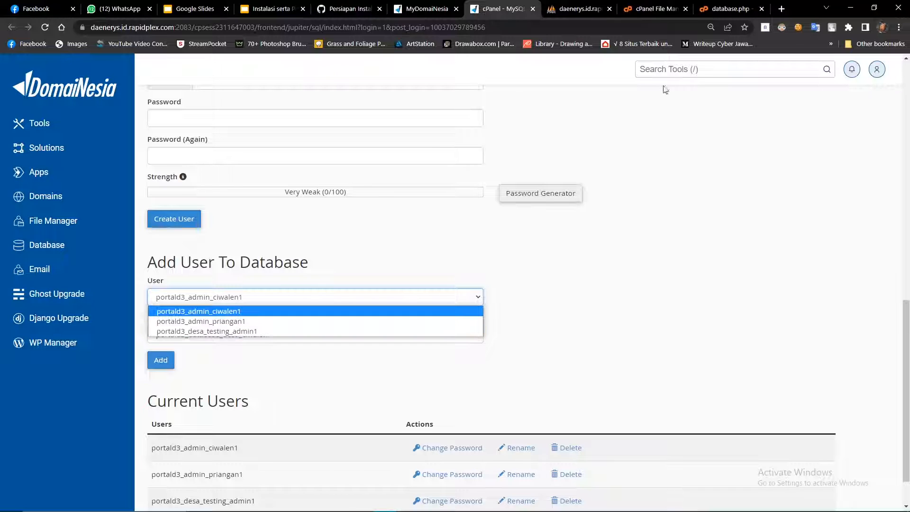
click(701, 9)
text(po)
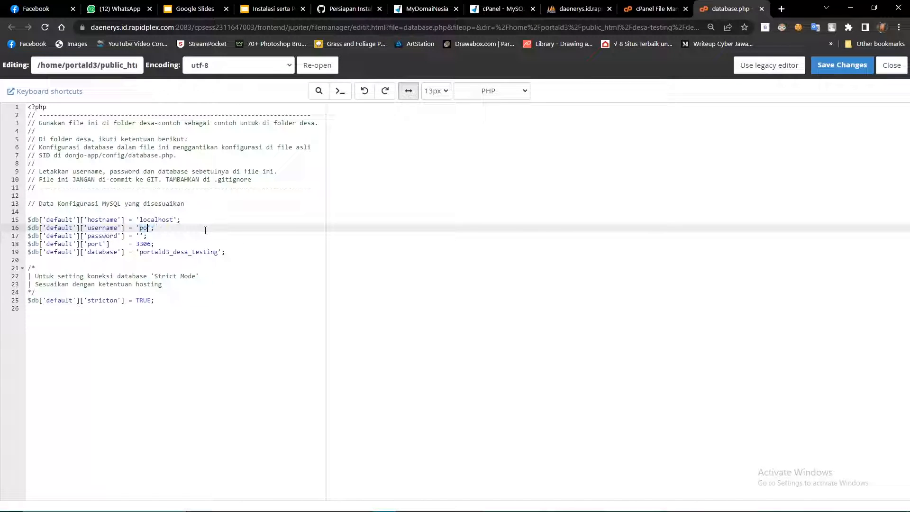
text(rtald3_desa_testing_admin1)
Confirm the testing database's user in MySQL Databases and enter the user's password on line 17.
key(ctrl+shift+Tab)
key(ctrl+shift+Tab)
key(ctrl+shift+Tab)
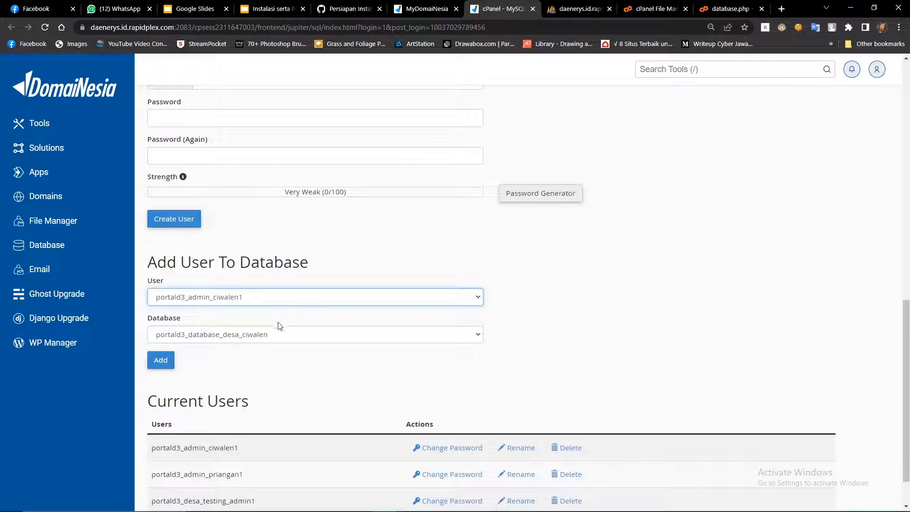
click(264, 304)
click(252, 328)
click(715, 8)
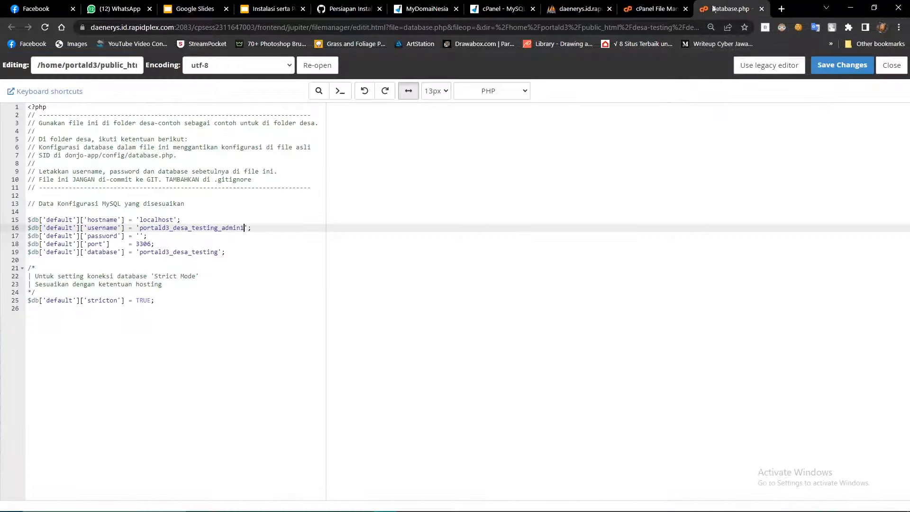
click(139, 236)
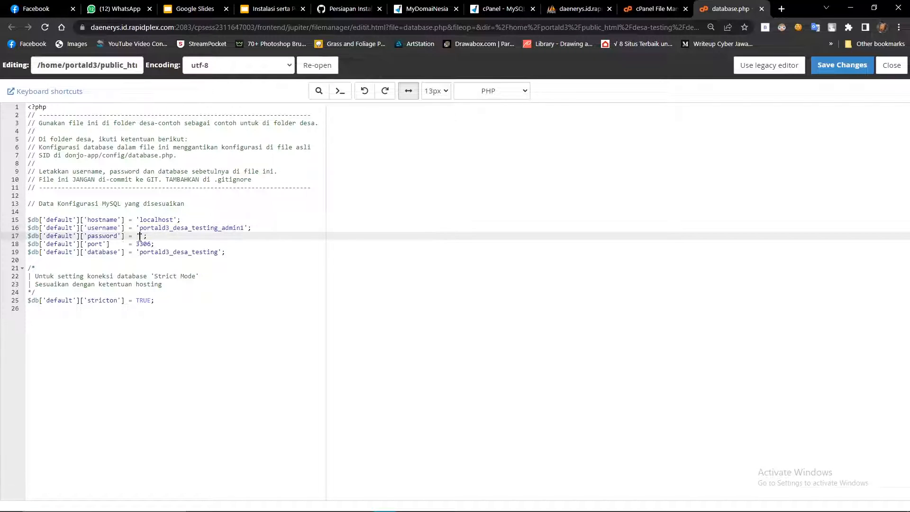
text(desa)
click(171, 228)
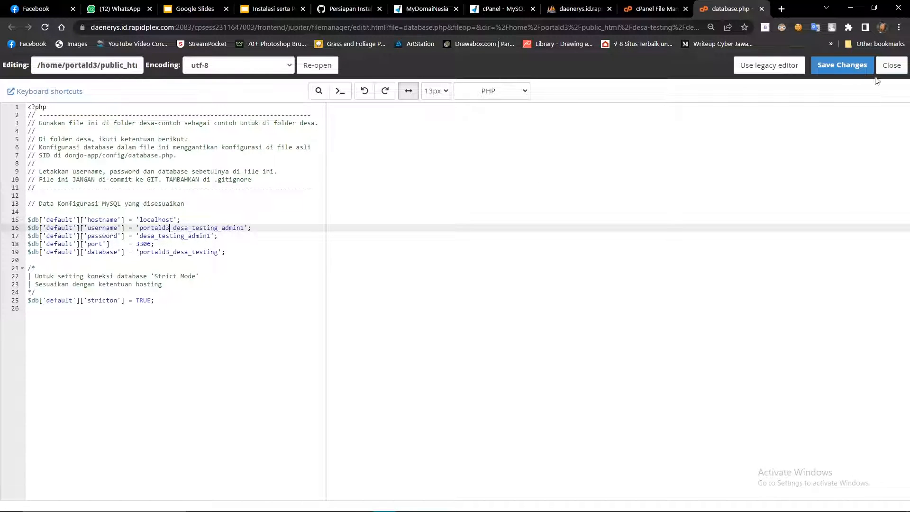
Save database.php, confirm the save, and close the editor.
click(871, 72)
click(507, 88)
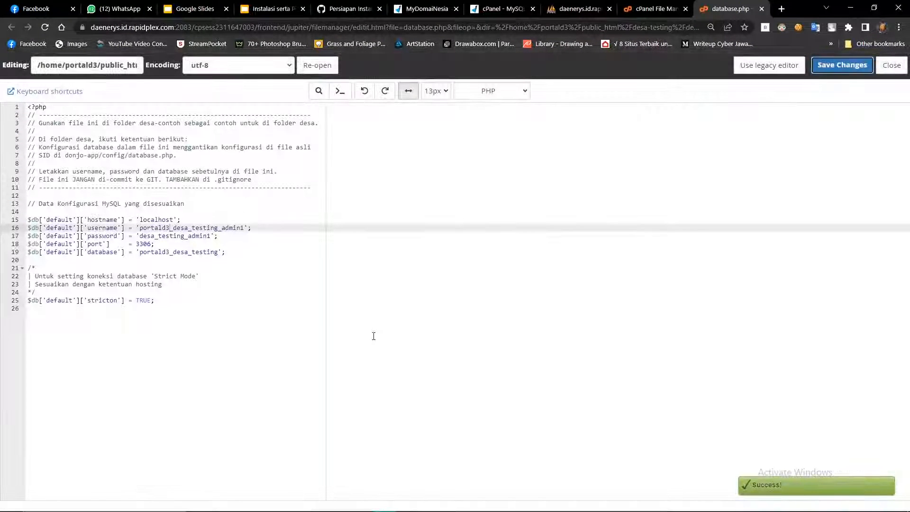
click(891, 65)
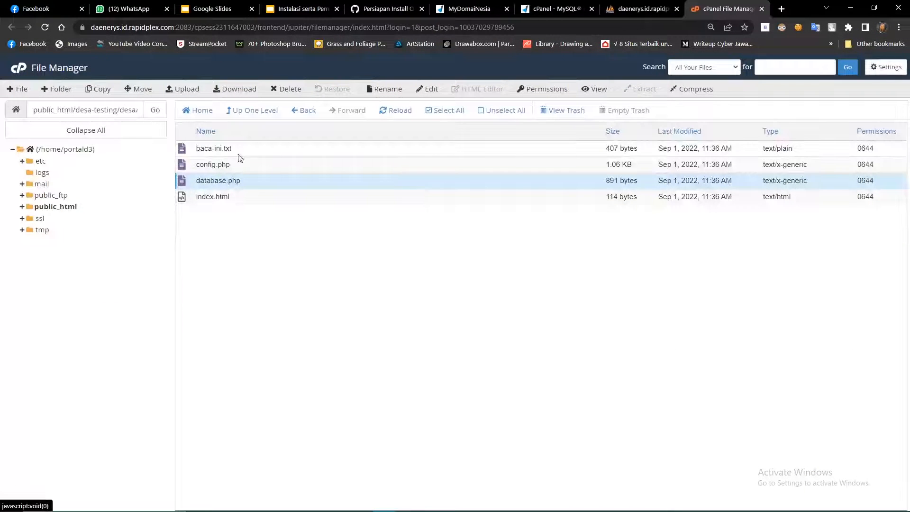
In a new tab, enter the domain portal-desa-ciwalen.my.id/ with a lowercase p.
click(642, 9)
click(730, 8)
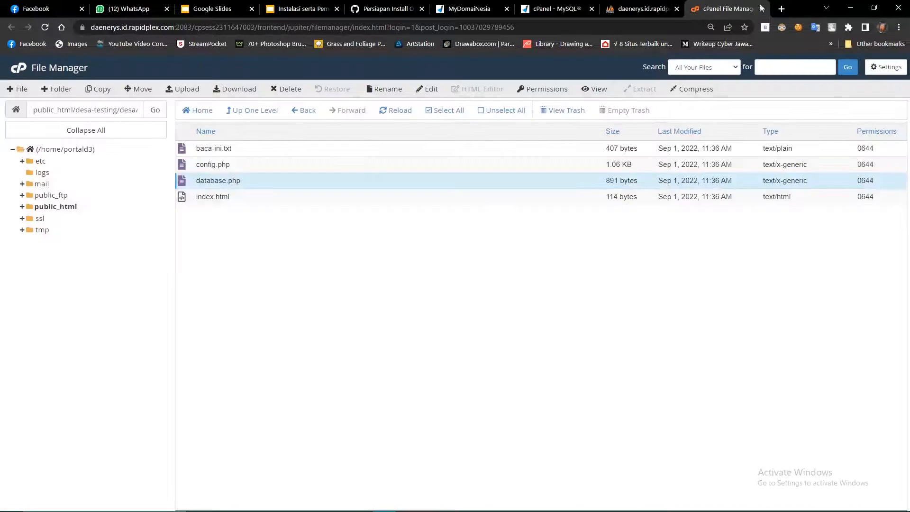
click(781, 8)
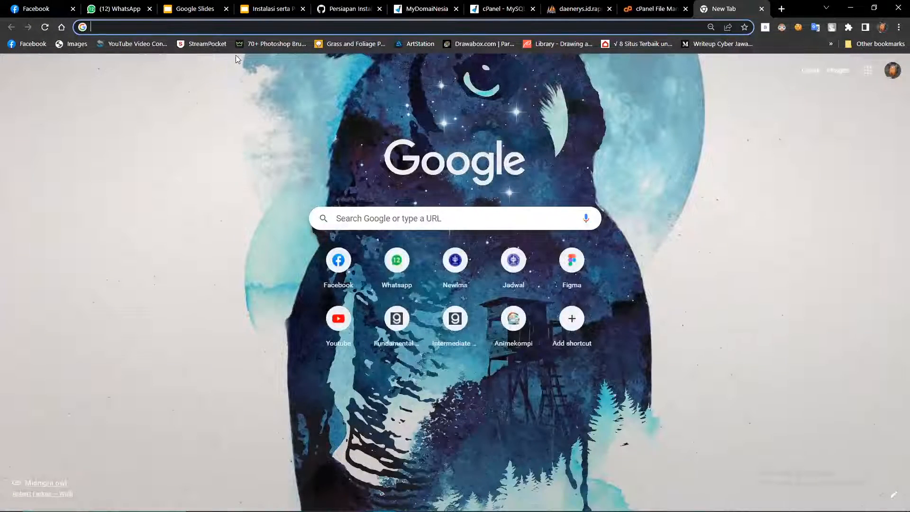
click(444, 5)
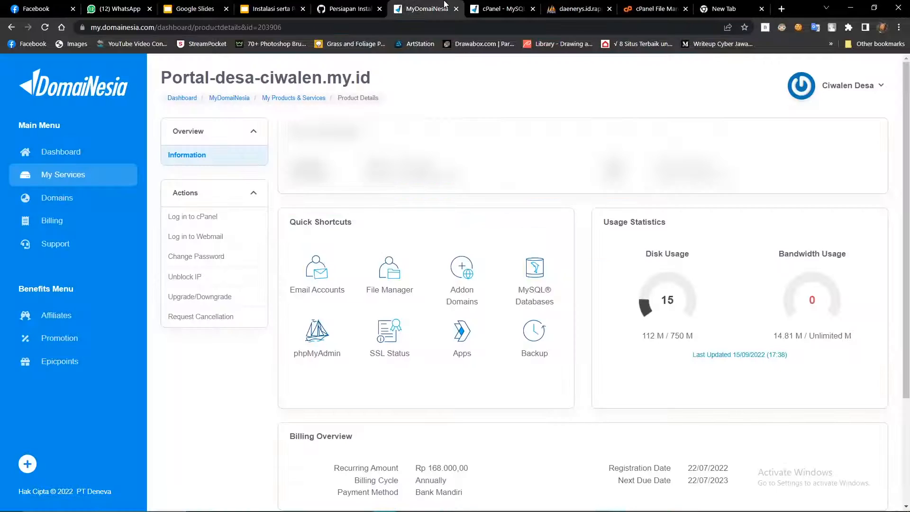
drag(172, 77, 370, 79)
key(ctrl+c)
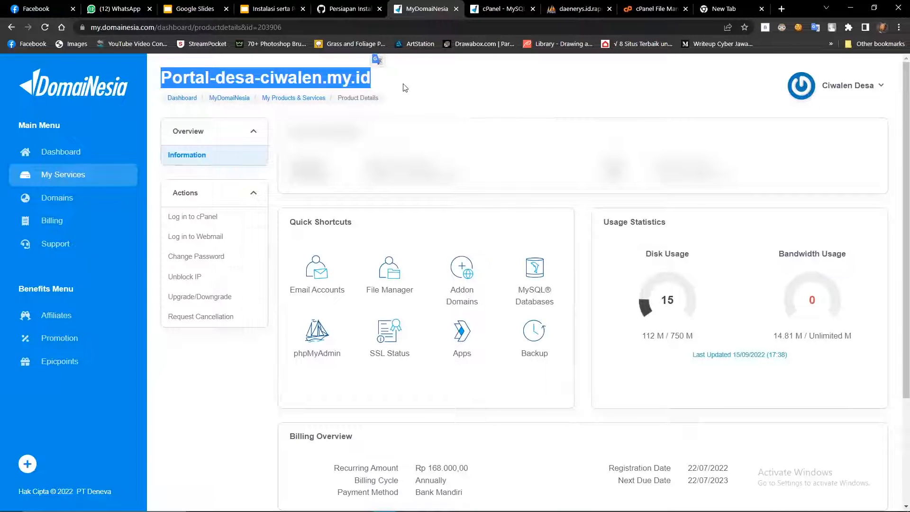
click(751, 4)
key(ctrl+v)
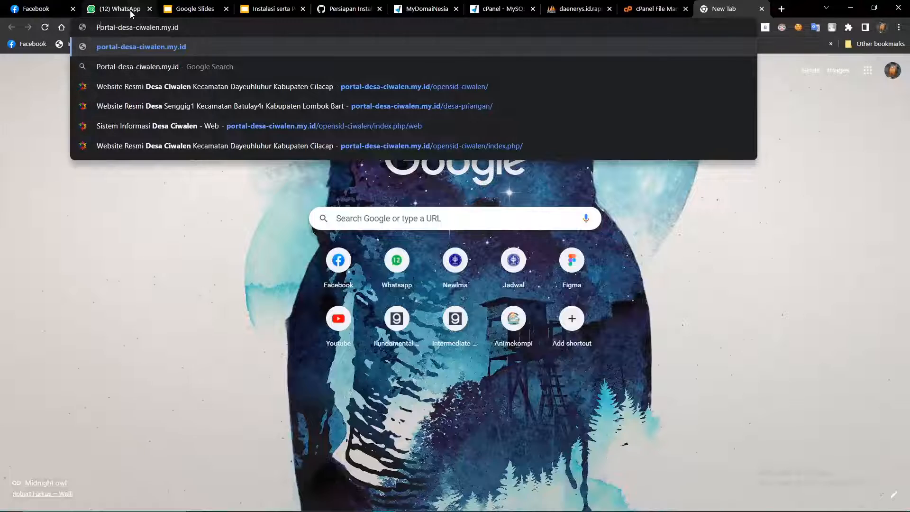
key(Delete)
text(p)
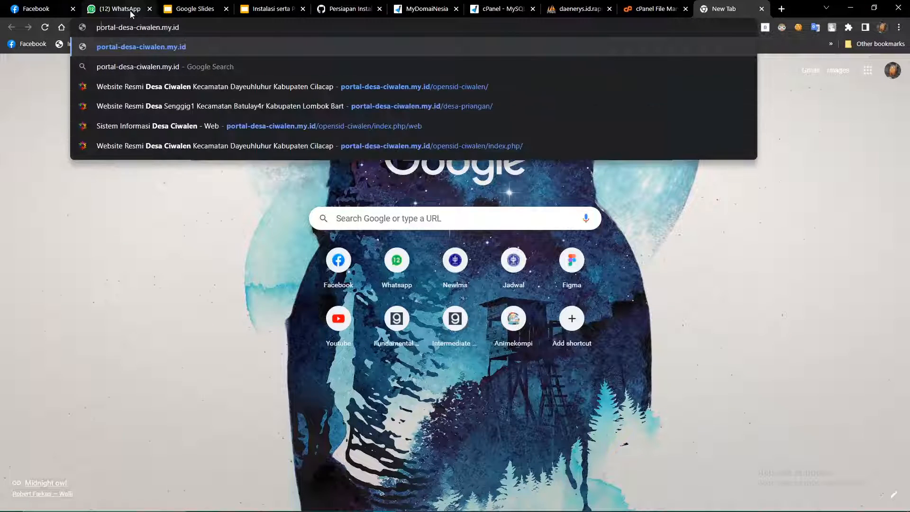
key(End)
text(/)
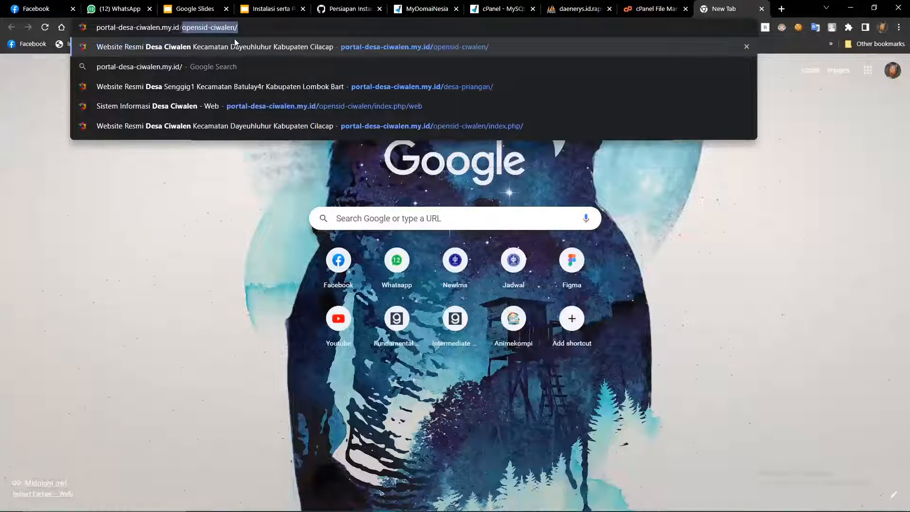
Confirm the desa-testing folder name in File Manager, then load portal-desa-ciwalen.my.id/desa-testing.
click(654, 9)
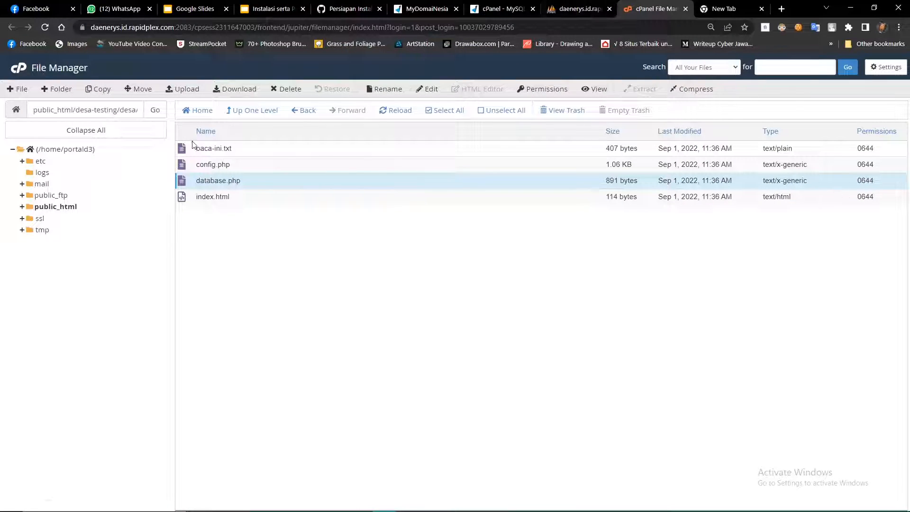
click(57, 208)
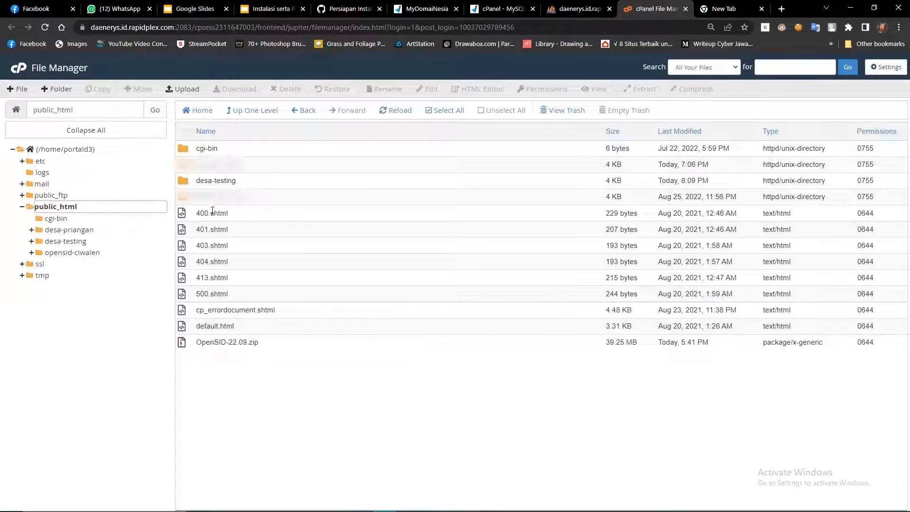
click(228, 180)
click(693, 9)
text(desa-testing)
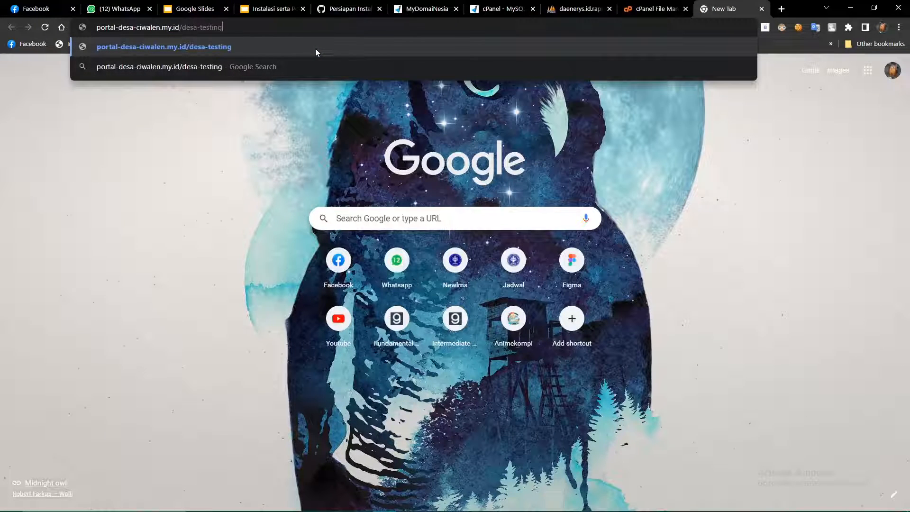
key(Return)
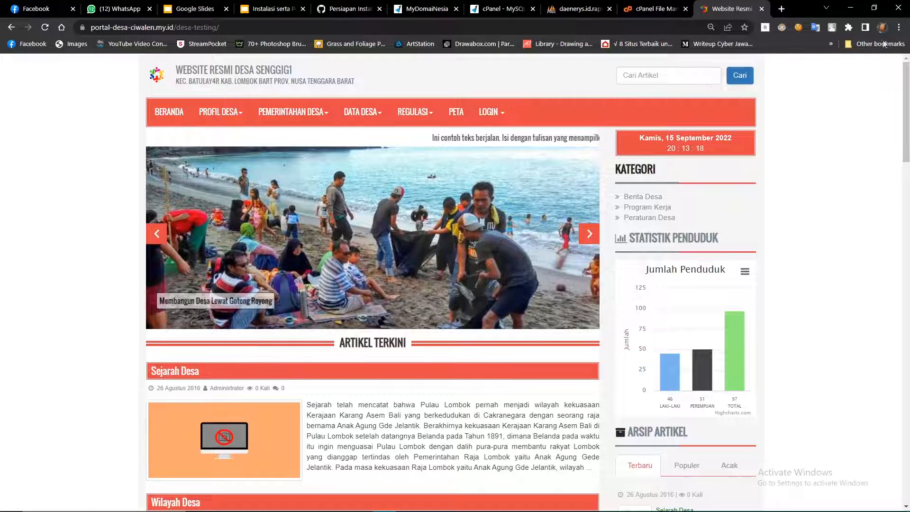
Try loading the village site in an incognito window, then close that window.
click(899, 27)
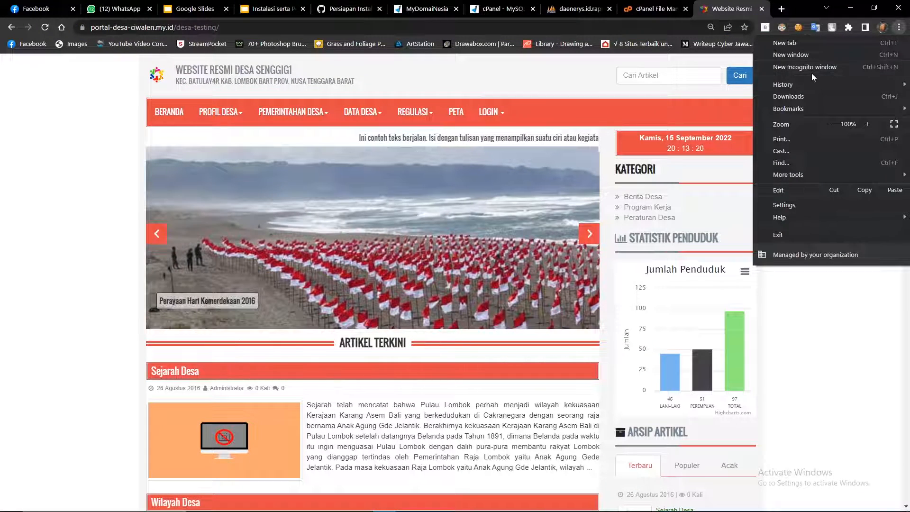
click(812, 72)
text(https://portal-desa-ciwalen.my.id/desa-testing/)
key(Return)
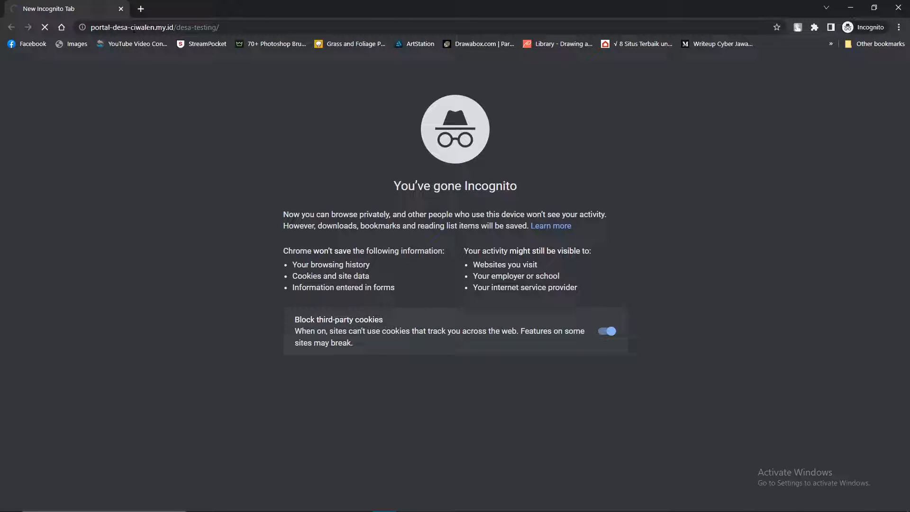
click(220, 28)
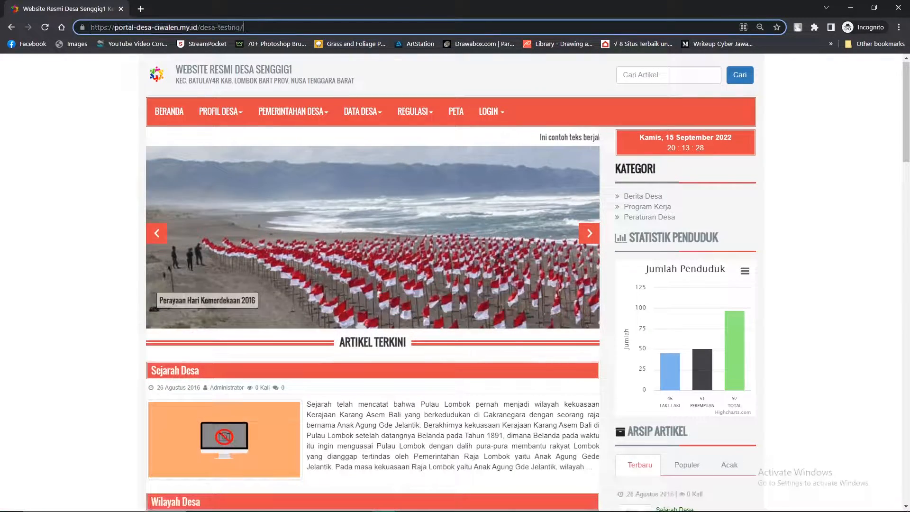
click(899, 7)
Open the Administrator login from the village website's LOGIN menu.
click(656, 9)
click(728, 8)
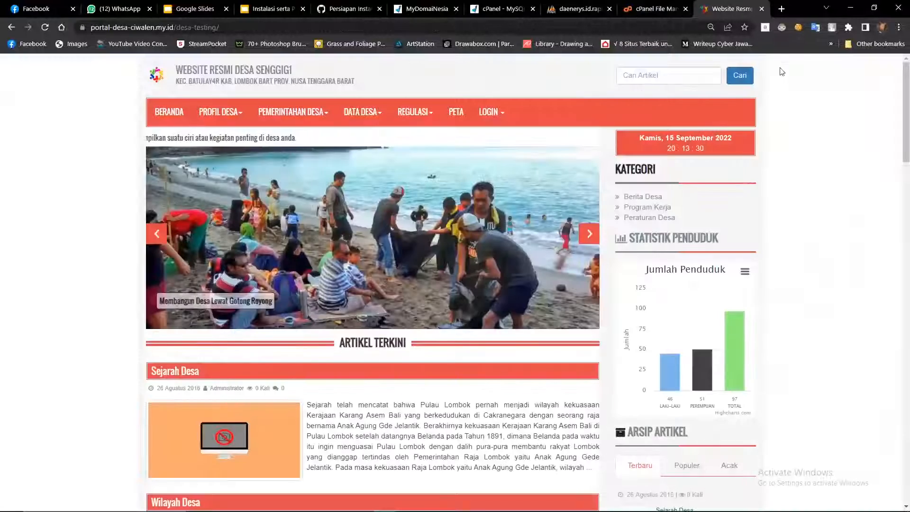
click(656, 8)
click(728, 8)
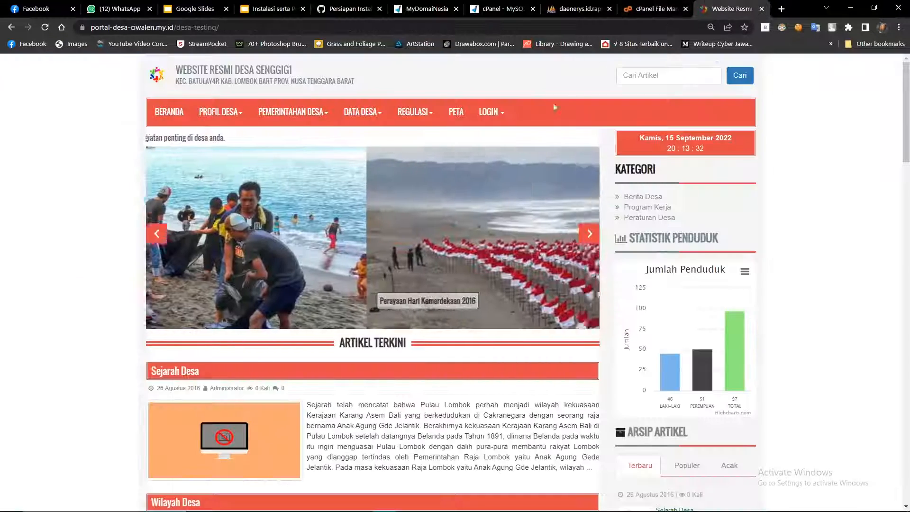
click(492, 112)
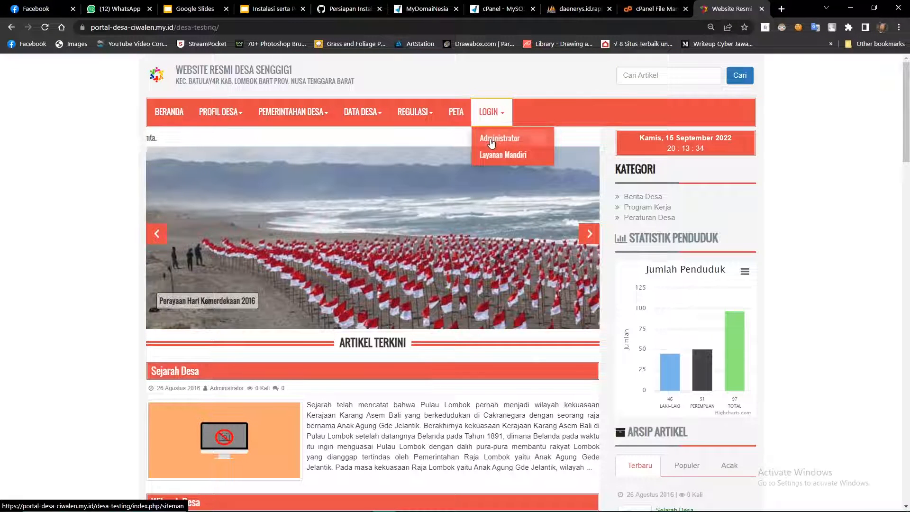
click(491, 140)
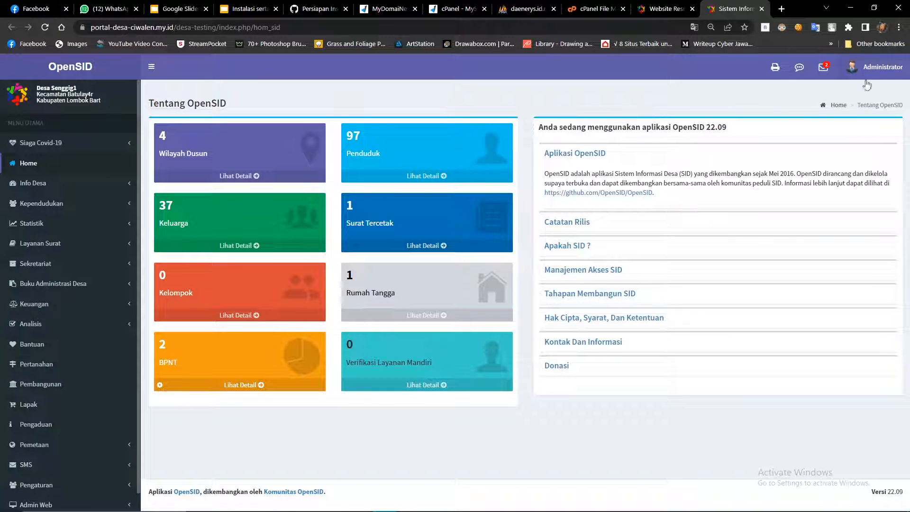
Log out of the OpenSID admin dashboard, reopen the administrator login page, and close extra tabs.
click(665, 8)
click(735, 6)
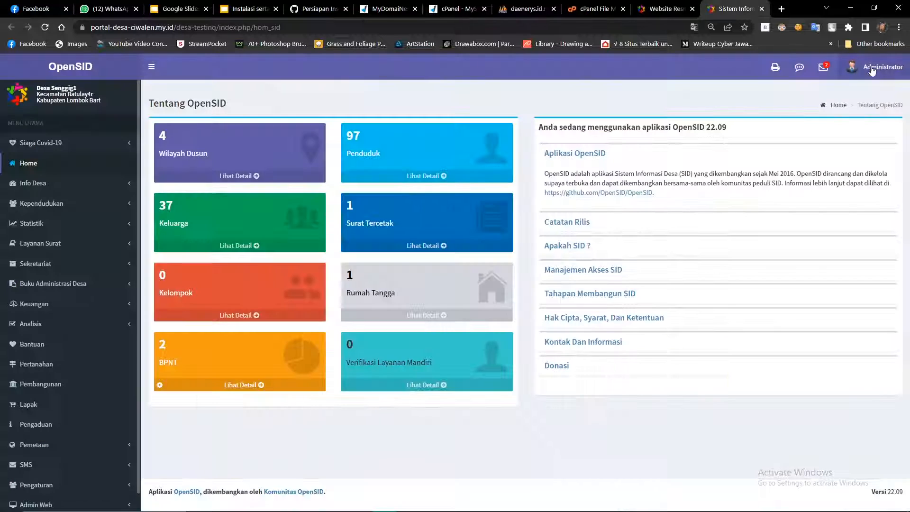
click(881, 67)
click(892, 190)
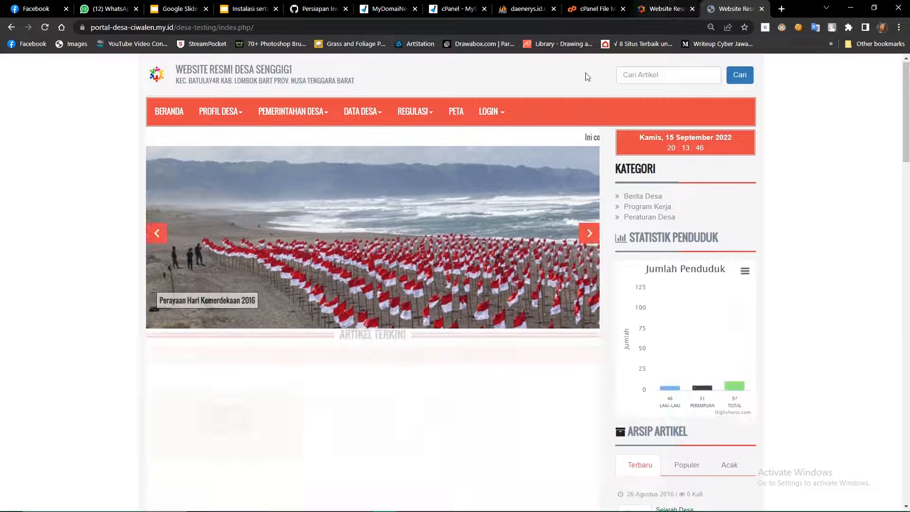
mouse_move(545, 108)
click(550, 138)
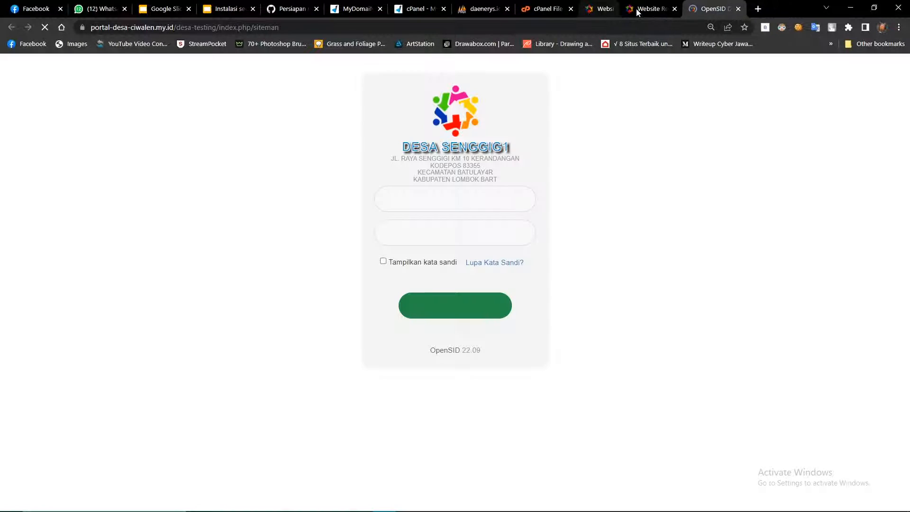
click(645, 9)
click(645, 8)
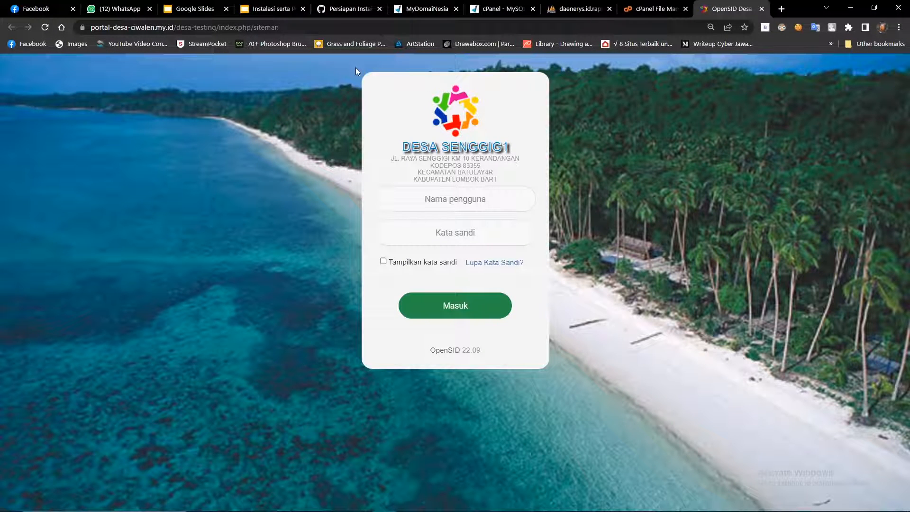
Enter the username 'admin' on the OpenSID sign-in page.
drag(356, 68, 521, 258)
click(484, 194)
text(admin)
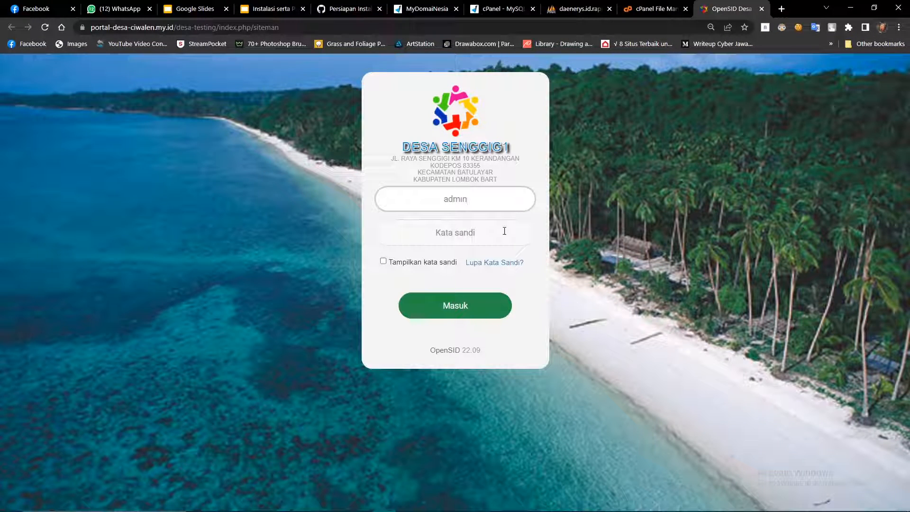
click(448, 228)
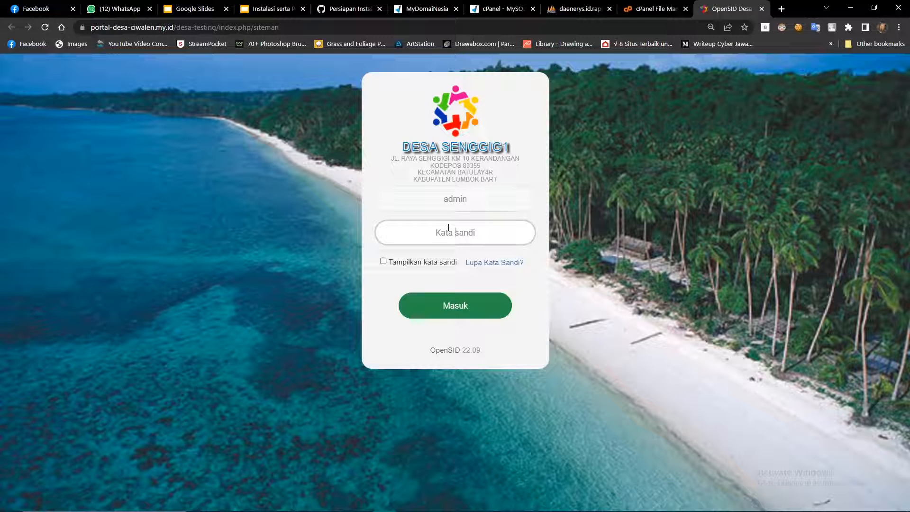
Sign in to OpenSID as administrator with the current password and dismiss the browser's save prompt.
text(s)
click(440, 265)
click(383, 262)
double_click(466, 233)
double_click(459, 199)
click(479, 230)
click(383, 261)
click(466, 310)
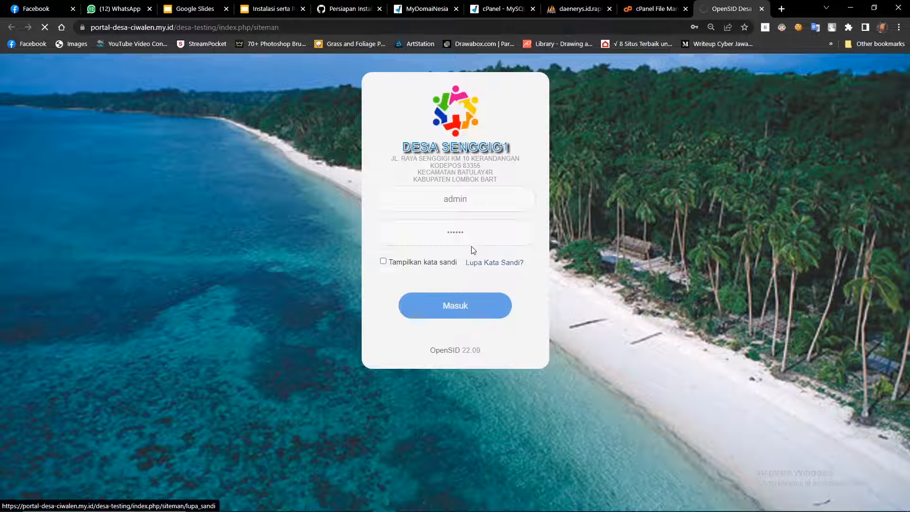
click(745, 43)
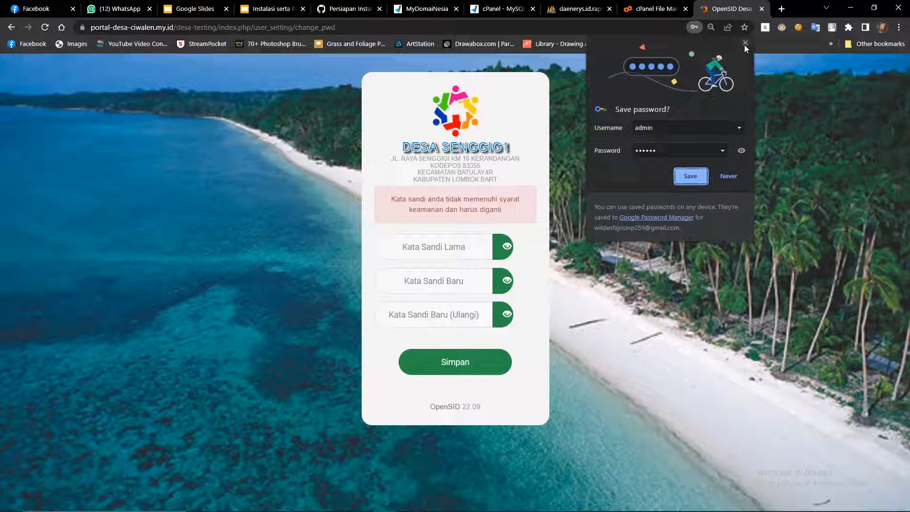
On the forced change-password form, enter the old password and the new administrator password.
drag(387, 197, 508, 211)
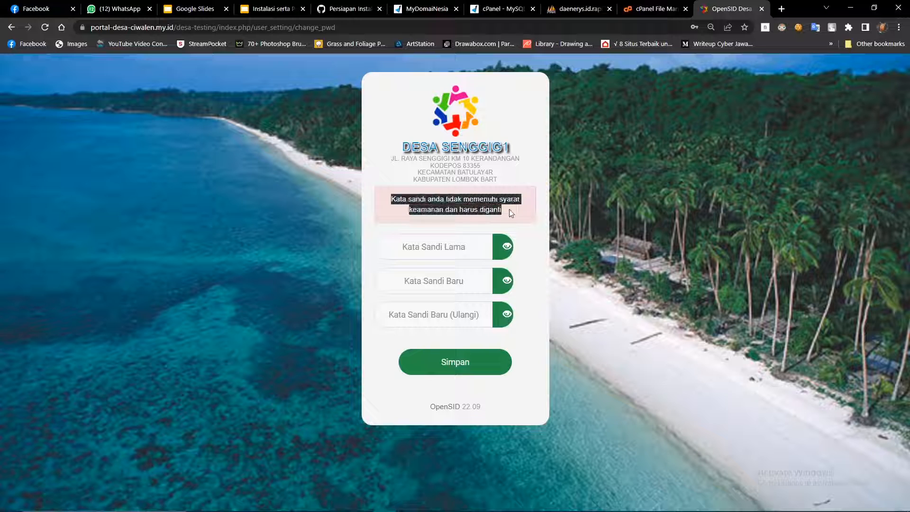
click(447, 245)
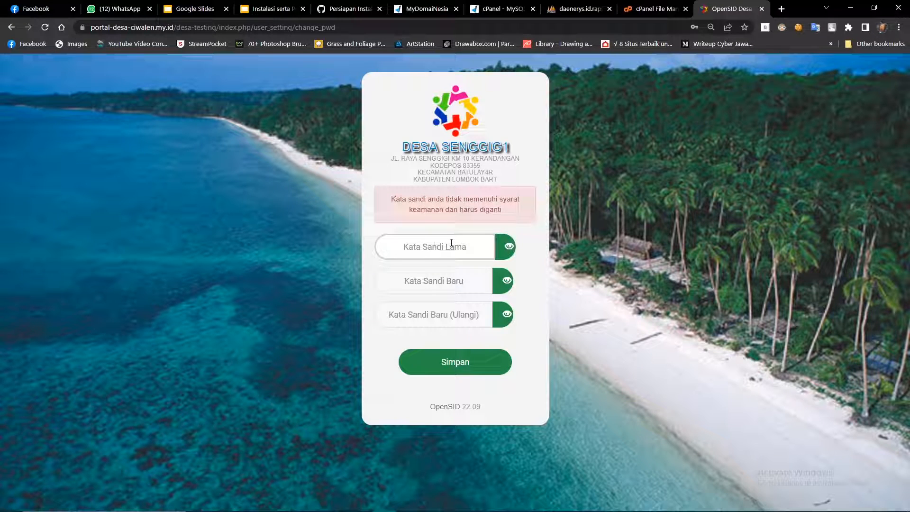
text(a)
click(508, 246)
click(472, 277)
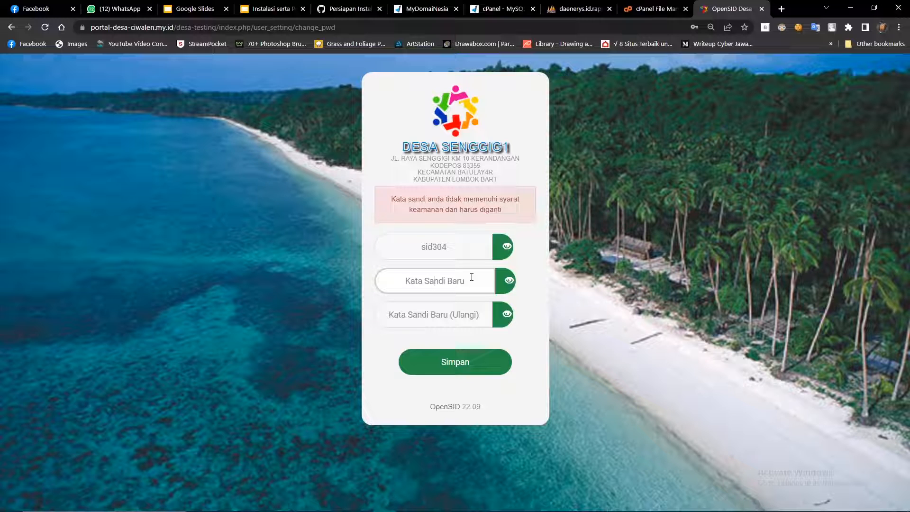
text(Admin)
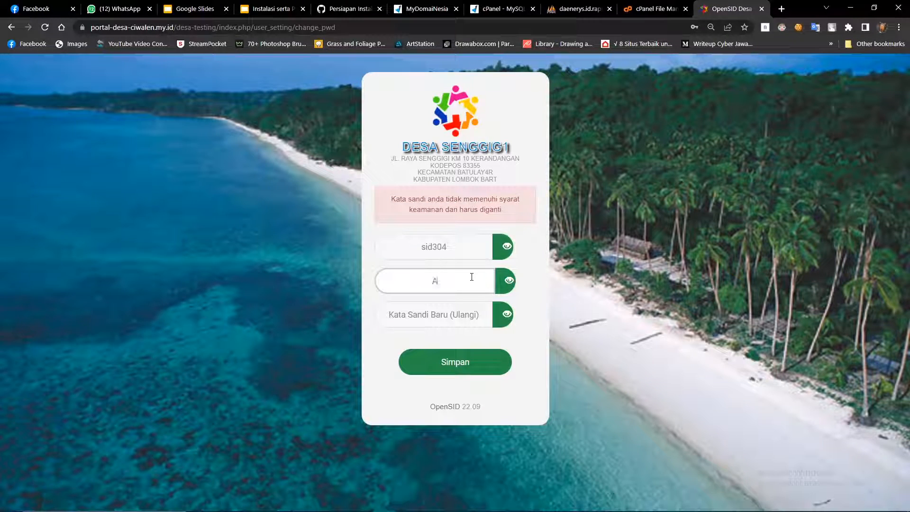
key(BackSpace)
key(BackSpace)
key(BackSpace)
click(508, 281)
drag(437, 283, 428, 282)
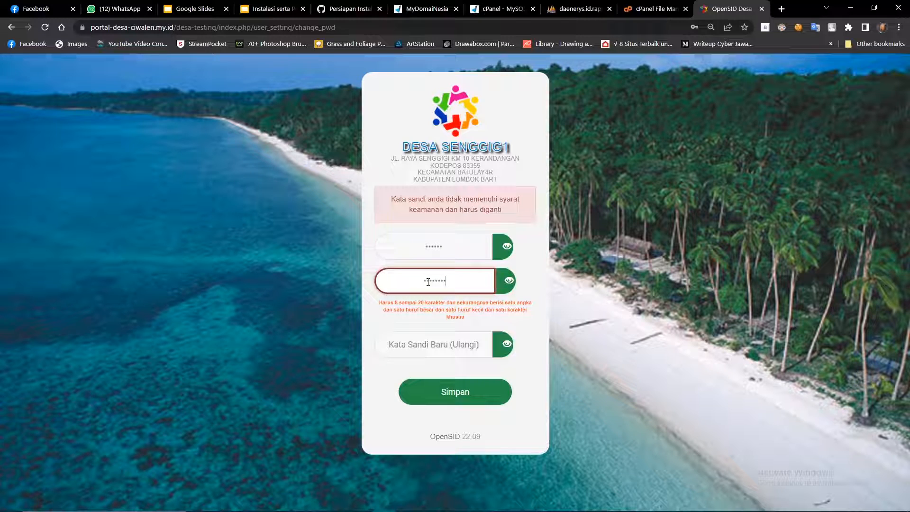
text(•)
key(Tab)
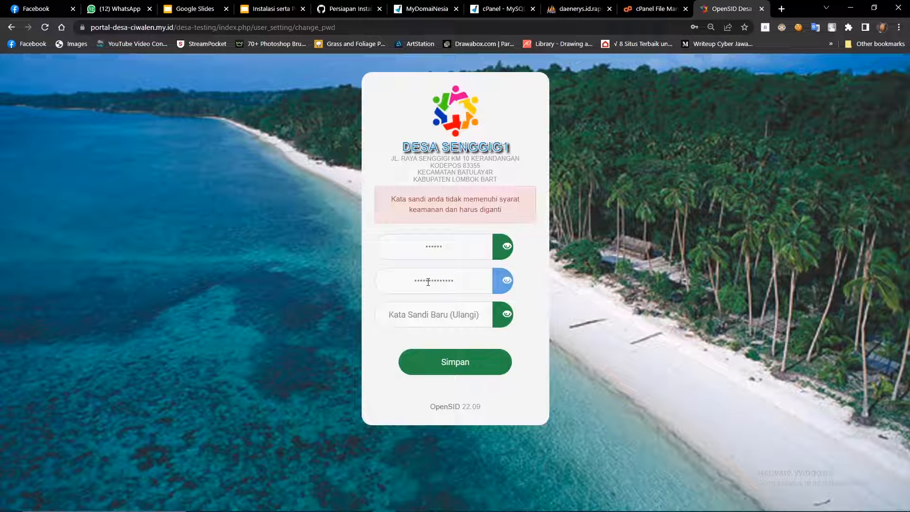
Repeat the new password in the confirmation field and save it.
click(470, 315)
text(•••)
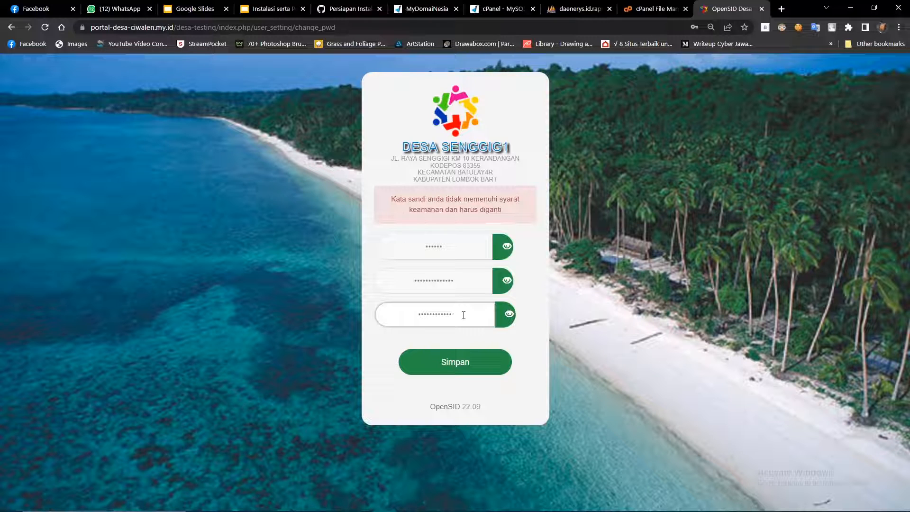
key(BackSpace)
key(BackSpace)
text(••••)
key(BackSpace)
key(BackSpace)
key(BackSpace)
text(•••••••••••••)
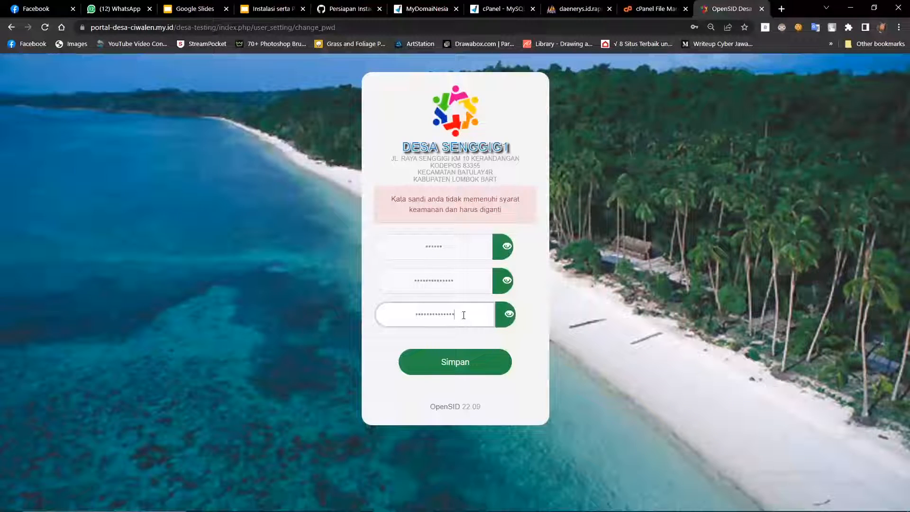
click(502, 355)
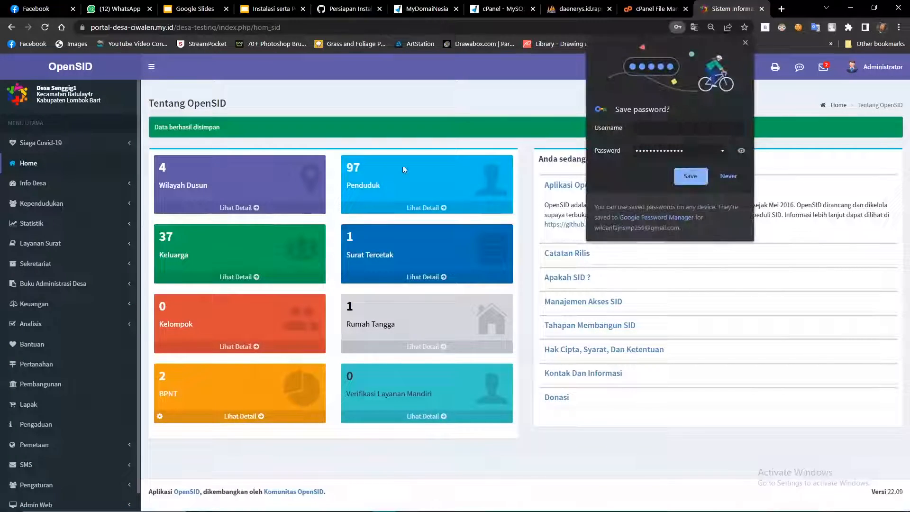
Open portal-desa-ciwalen.my.id/desa-testing/index.php/main in a new browser tab.
click(744, 44)
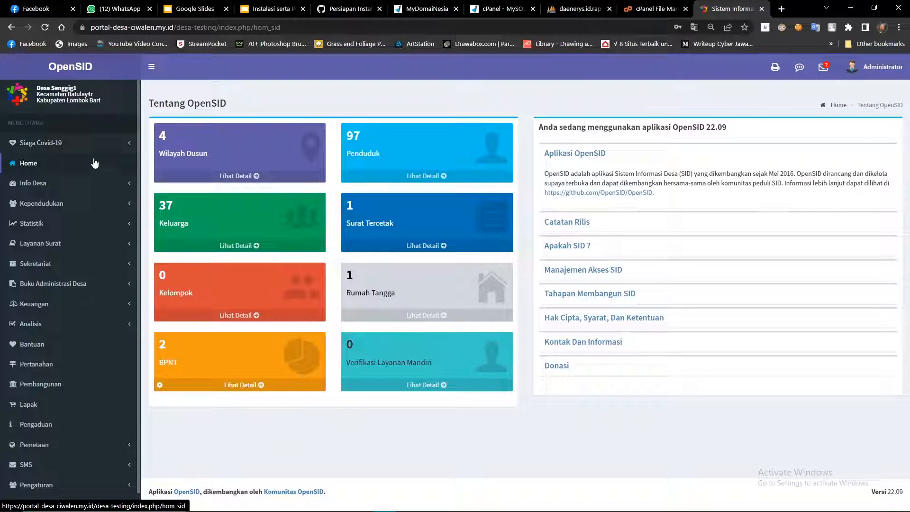
scroll(77, 225, down, 1)
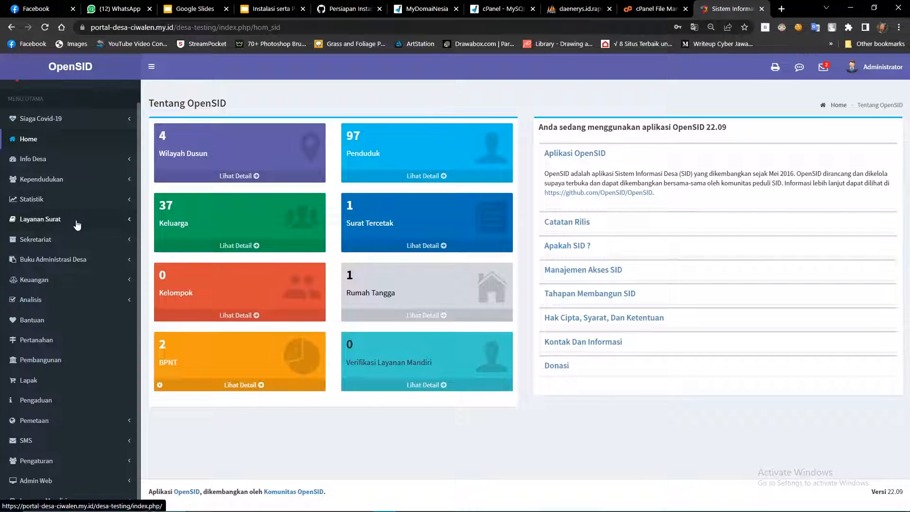
scroll(74, 238, up, 1)
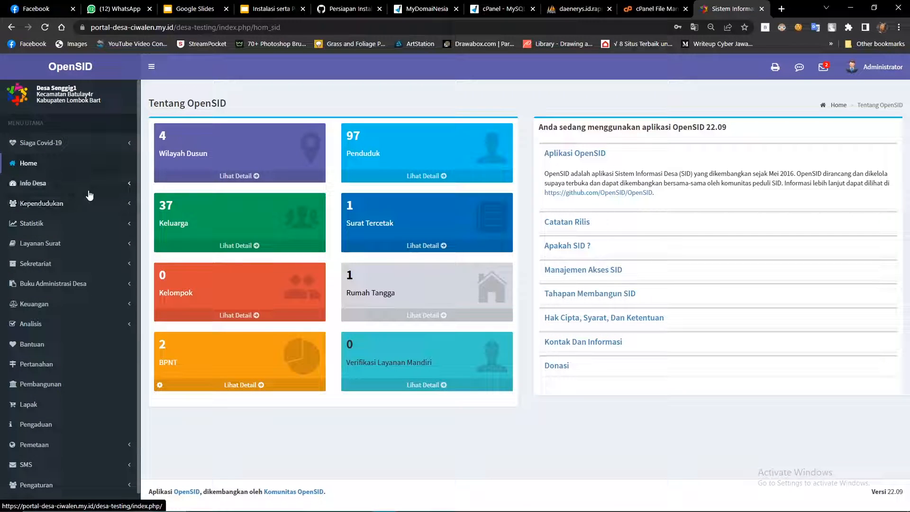
click(652, 8)
click(729, 9)
click(781, 8)
text(portal)
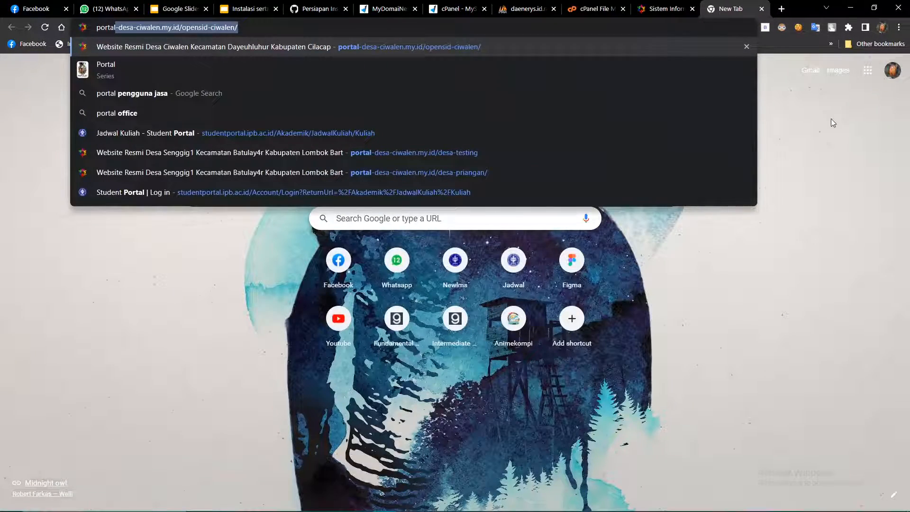
key(BackSpace)
key(BackSpace)
key(BackSpace)
key(BackSpace)
key(BackSpace)
key(BackSpace)
key(BackSpace)
text(desa)
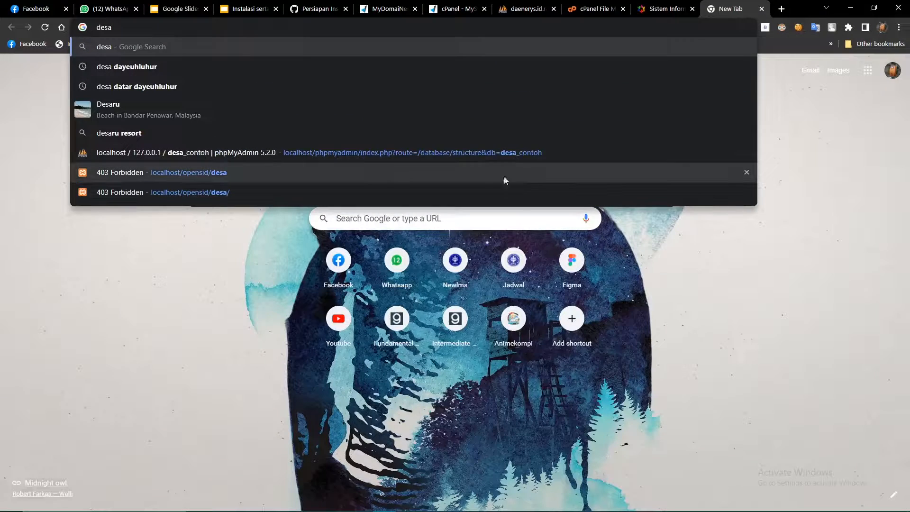
text(-testing)
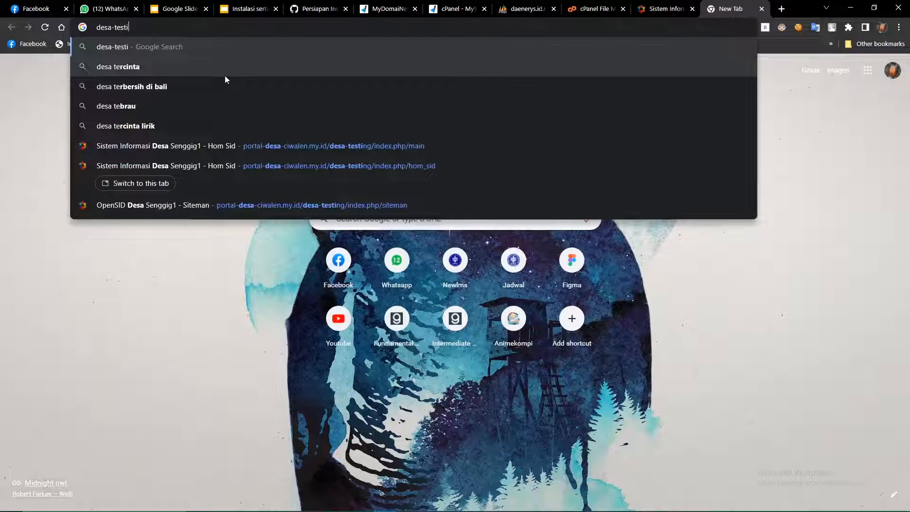
click(304, 146)
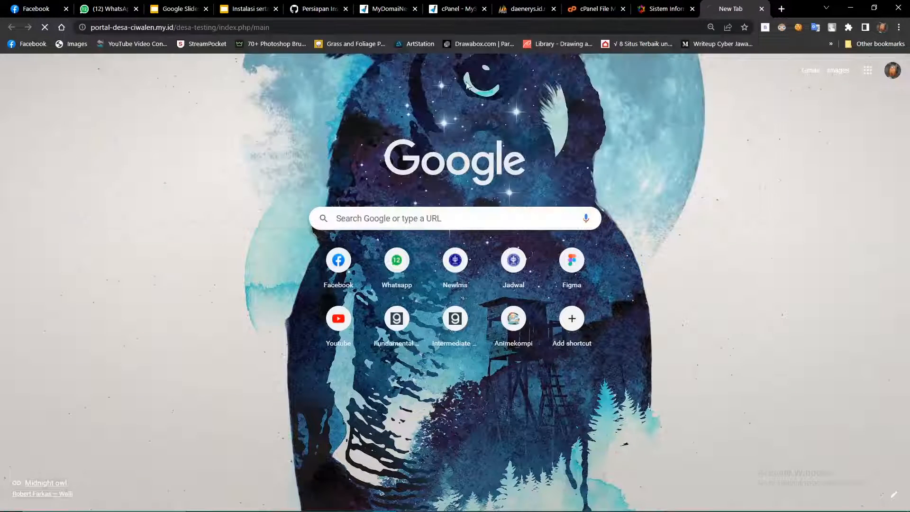
Open the village's public website, then go to Info Desa > Identitas Desa in the admin panel.
drag(719, 9, 650, 4)
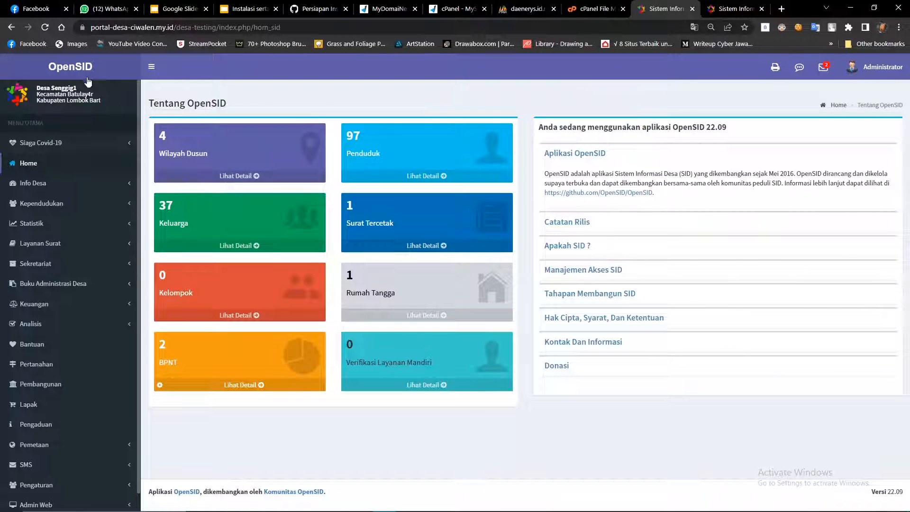
click(59, 74)
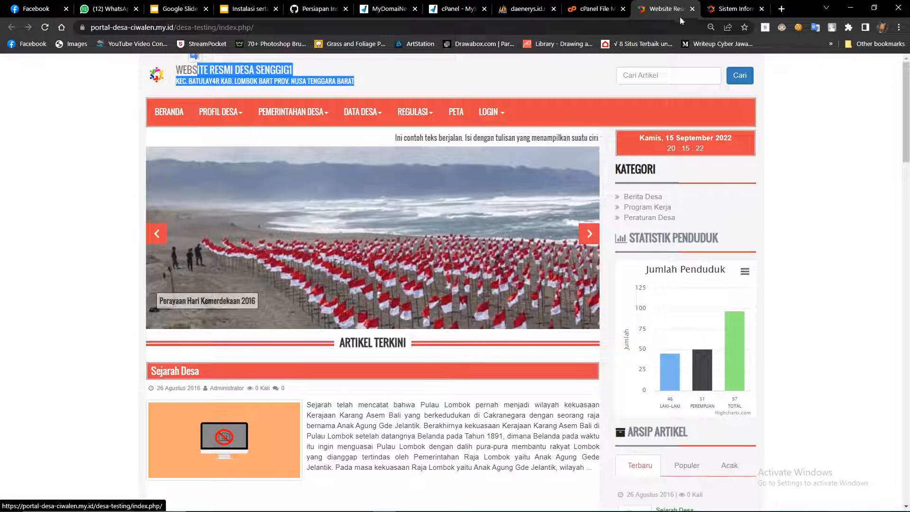
click(734, 8)
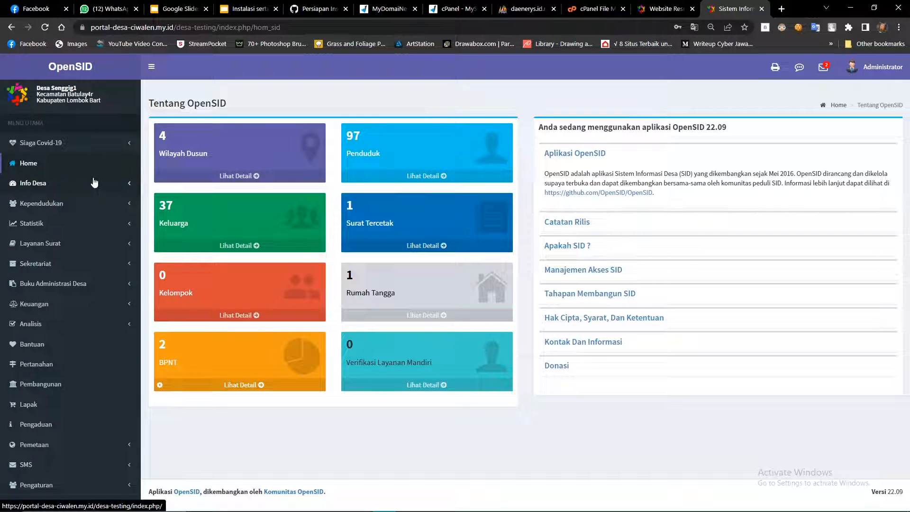
click(40, 185)
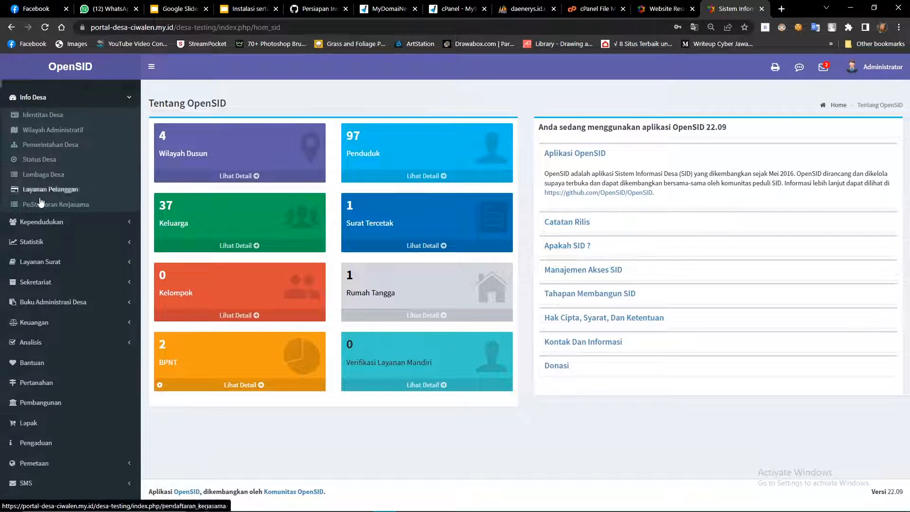
click(54, 206)
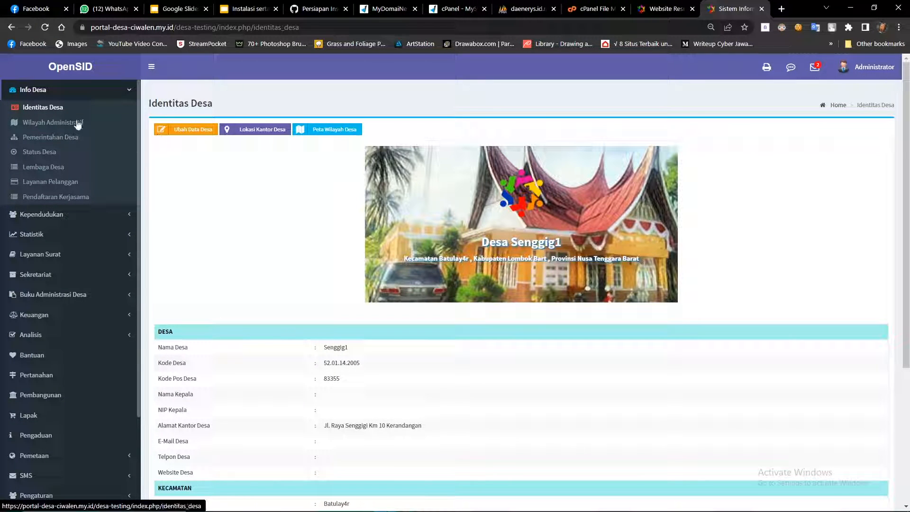
click(193, 130)
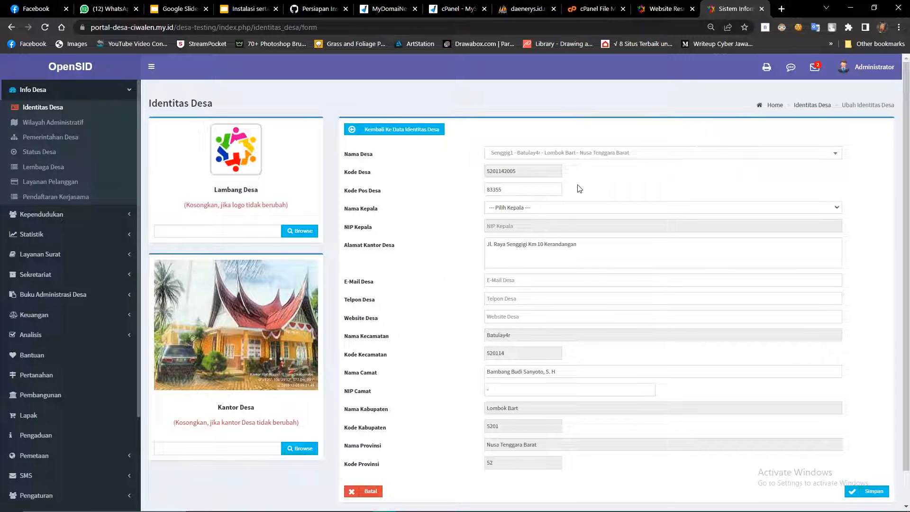
click(560, 153)
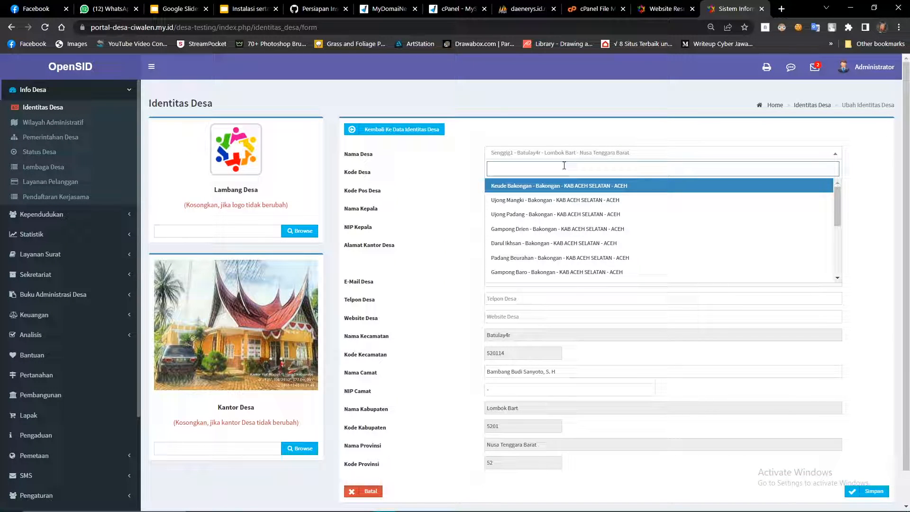
text(Priangan)
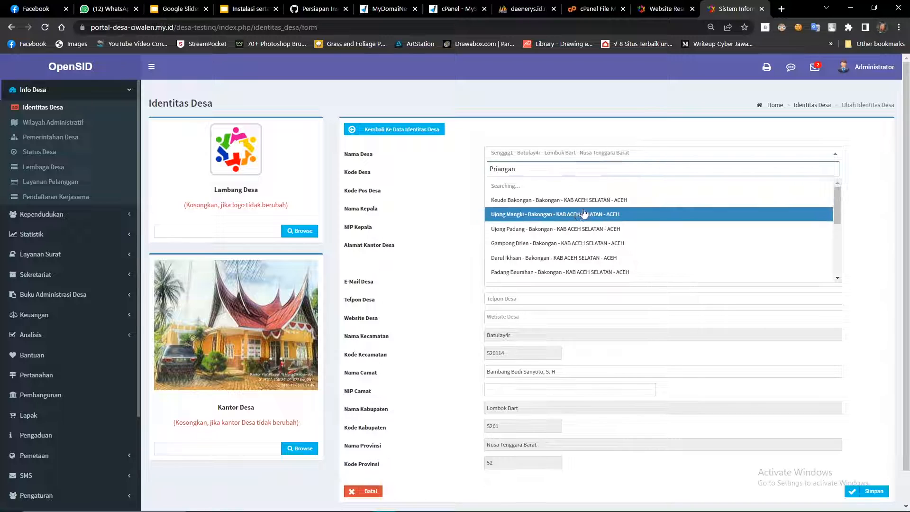
key(ctrl+a)
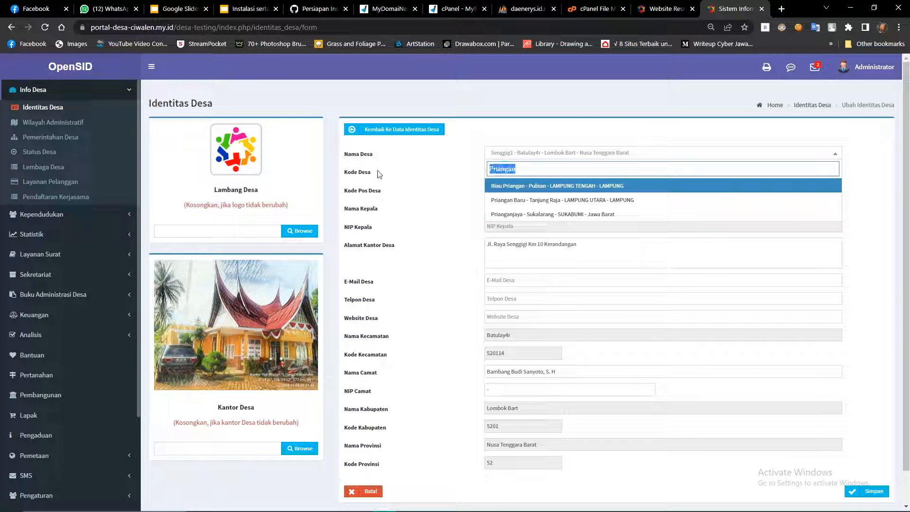
text(Ciwalen)
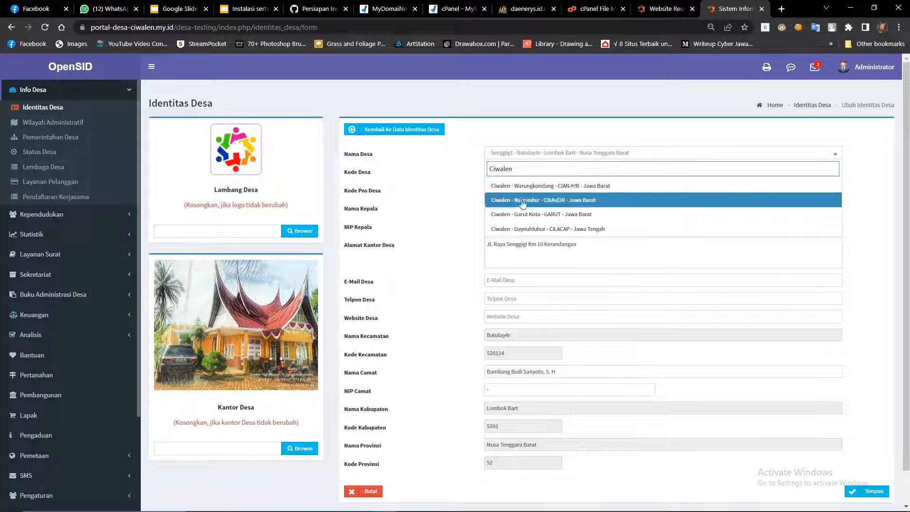
key(ctrl+a)
text(Pria)
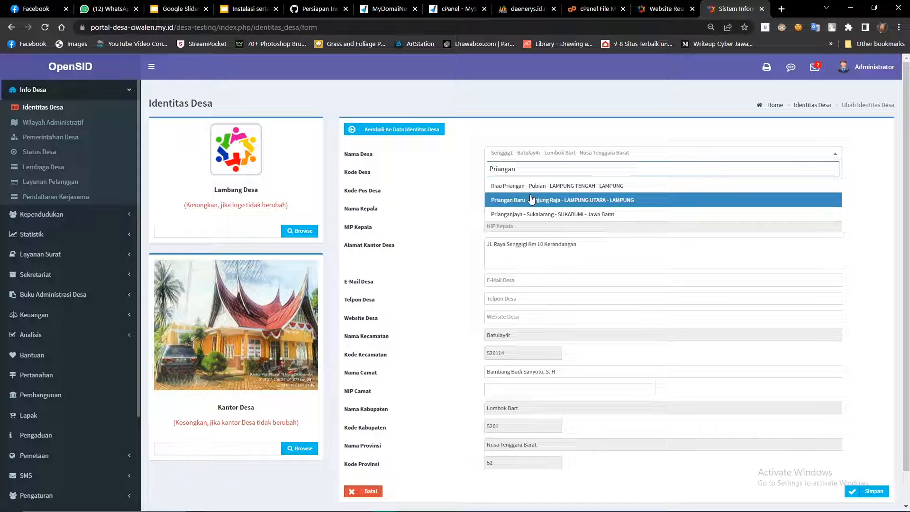
click(518, 206)
click(528, 208)
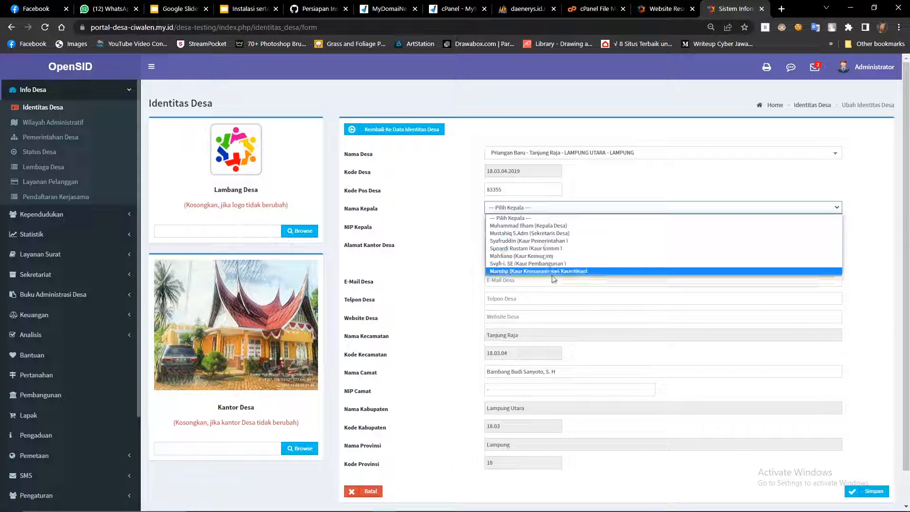
click(528, 213)
scroll(524, 237, down, 1)
drag(579, 209, 467, 211)
click(507, 280)
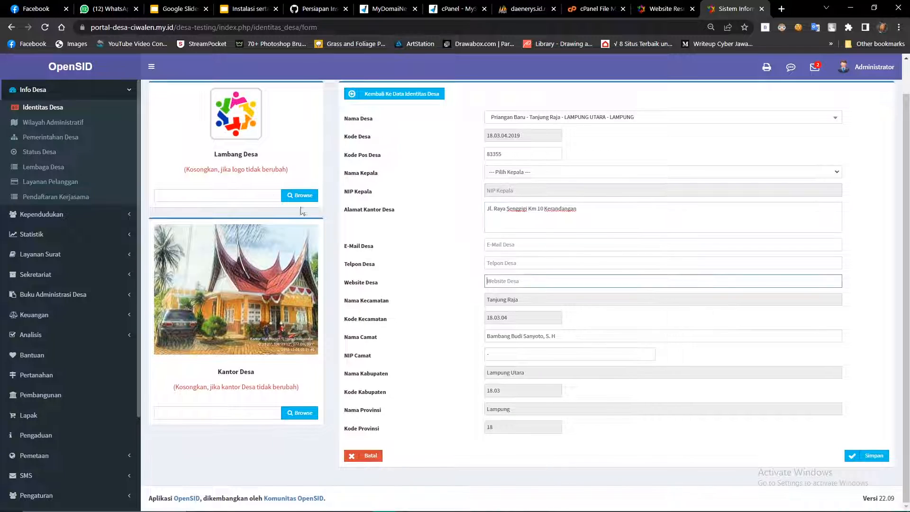
scroll(256, 173, up, 1)
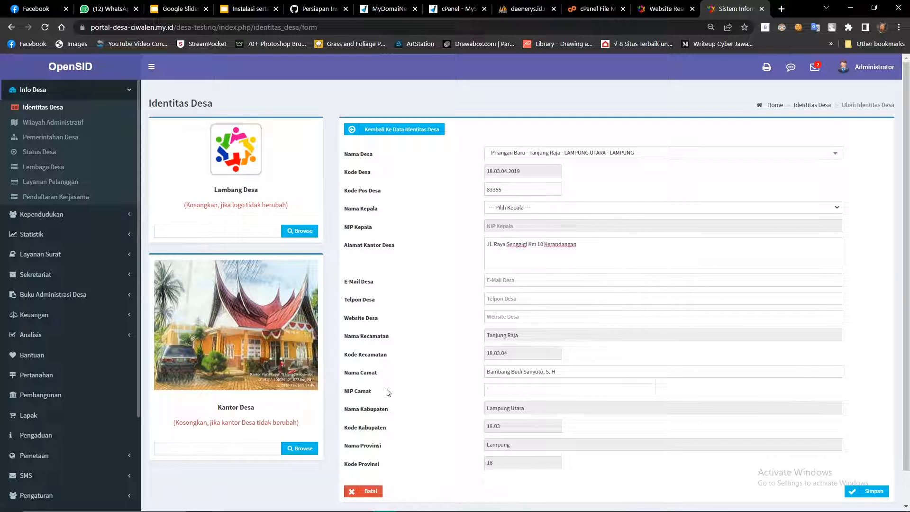
scroll(234, 293, down, 1)
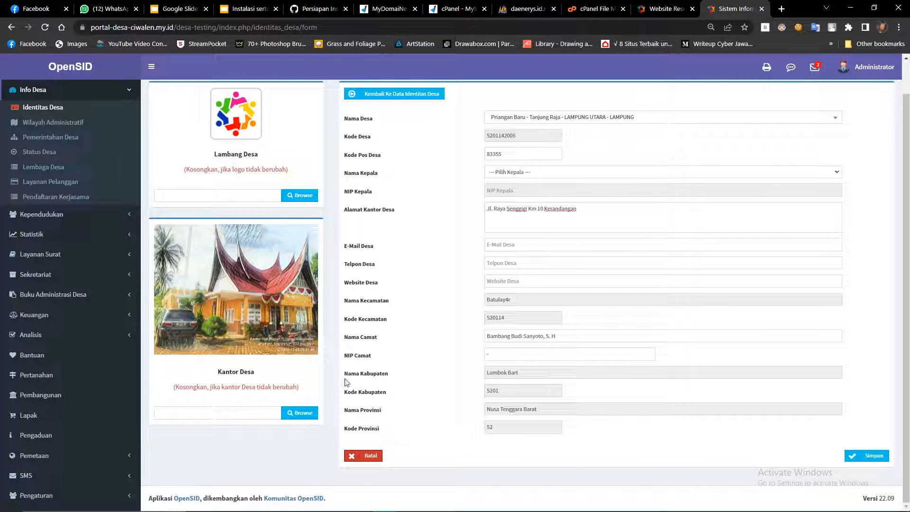
click(63, 111)
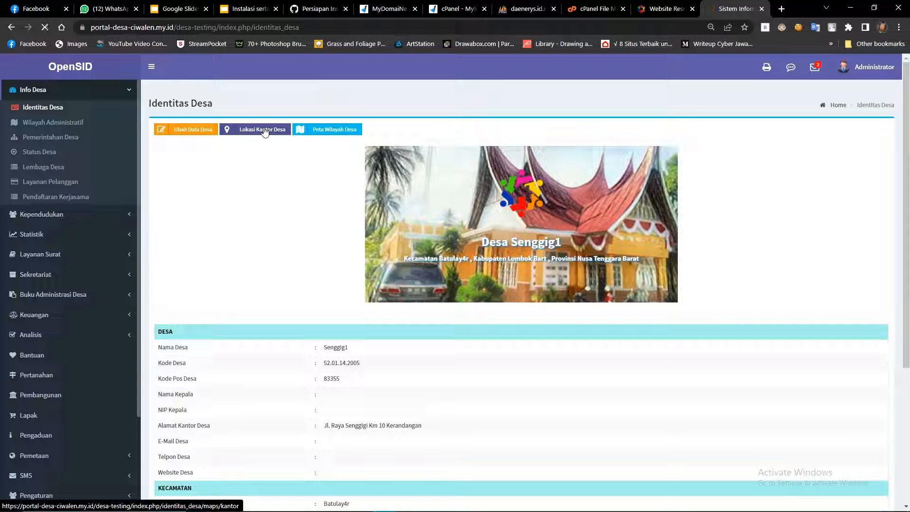
click(265, 130)
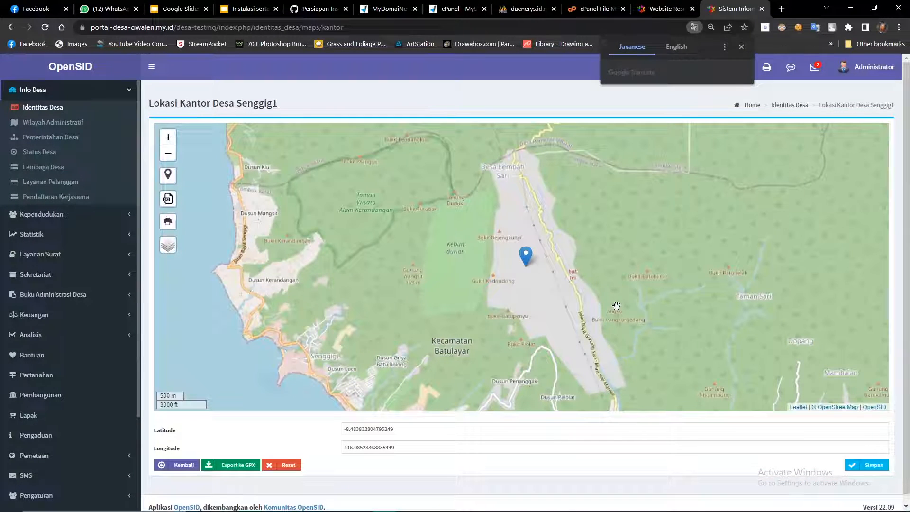
drag(616, 306, 513, 282)
mouse_move(436, 257)
mouse_down()
mouse_move(441, 297)
mouse_move(532, 265)
mouse_move(384, 326)
mouse_move(486, 290)
mouse_move(457, 318)
mouse_move(502, 289)
mouse_move(447, 288)
mouse_up()
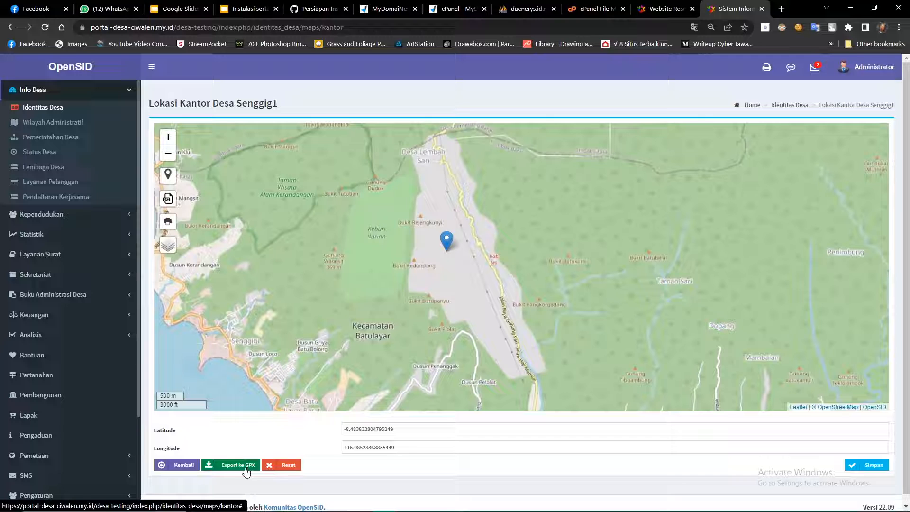
click(184, 465)
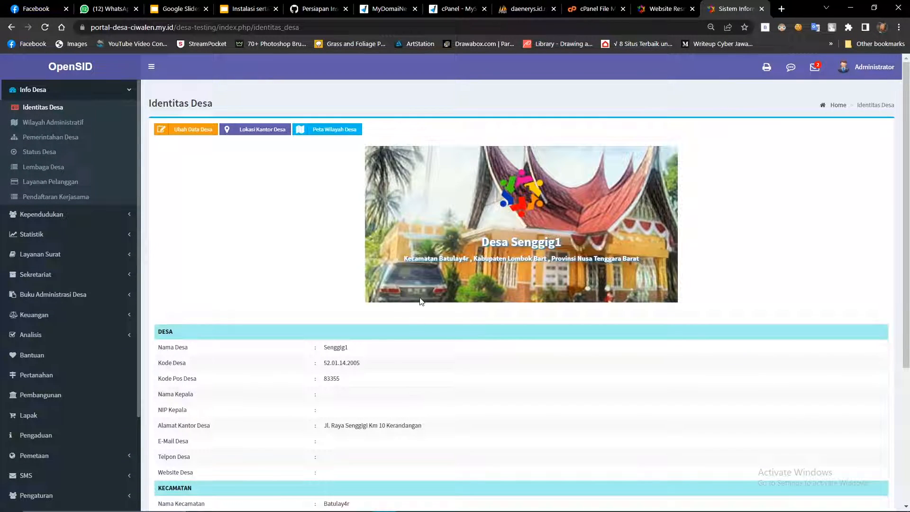
Show the static pages list under Admin Web > Artikel > Halaman Statis.
scroll(422, 302, down, 4)
scroll(417, 288, up, 5)
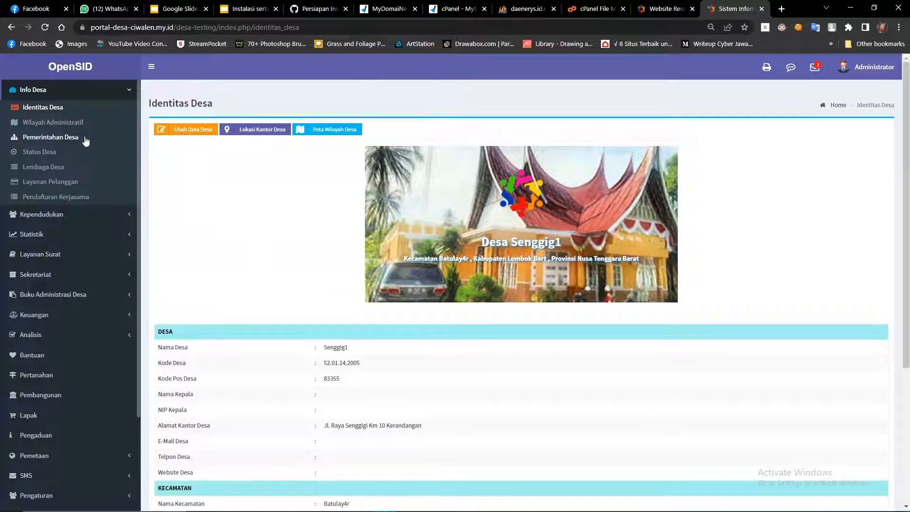
scroll(84, 184, down, 2)
scroll(93, 306, up, 3)
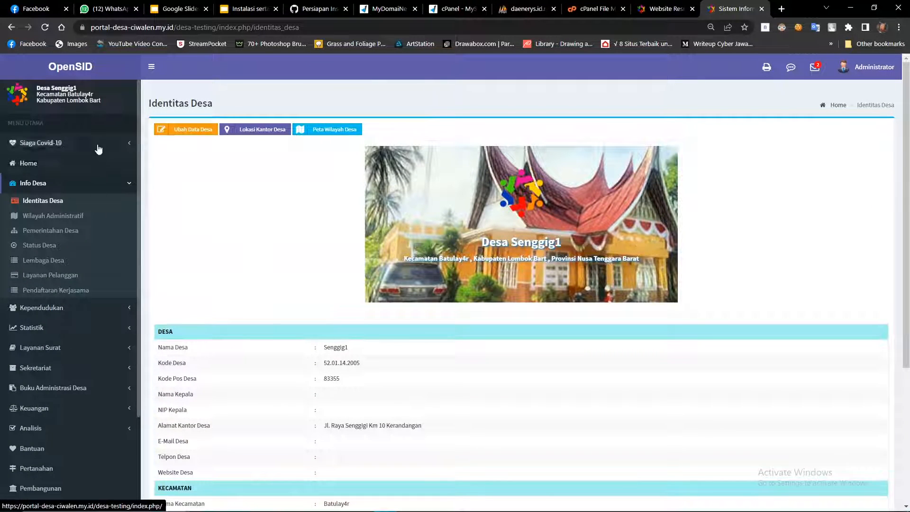
scroll(98, 156, down, 3)
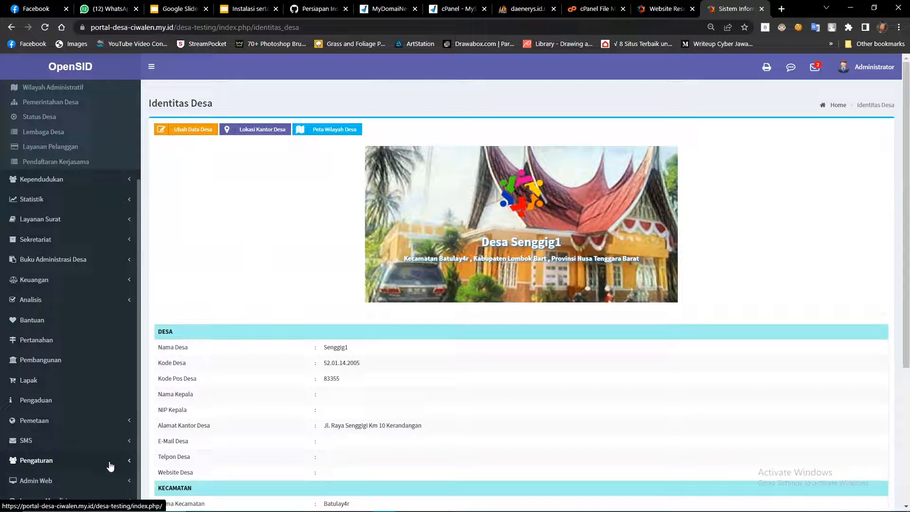
click(79, 480)
scroll(78, 447, down, 3)
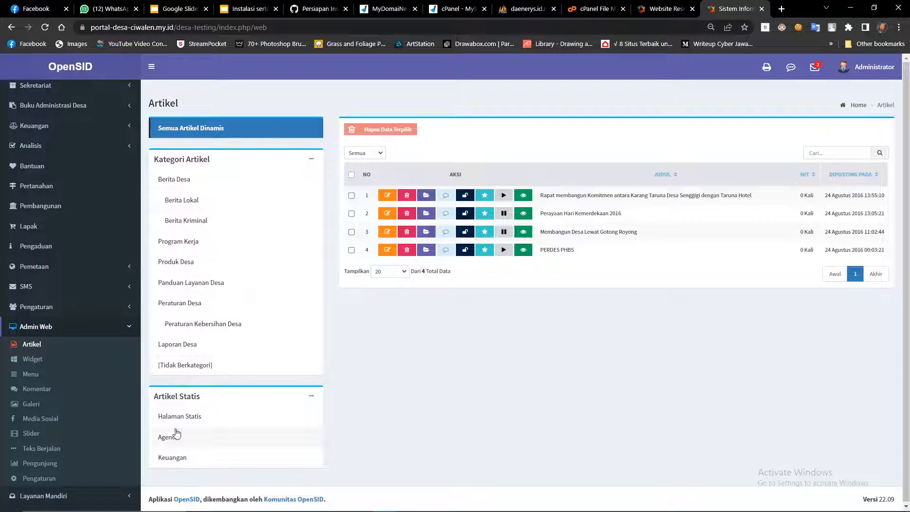
click(191, 421)
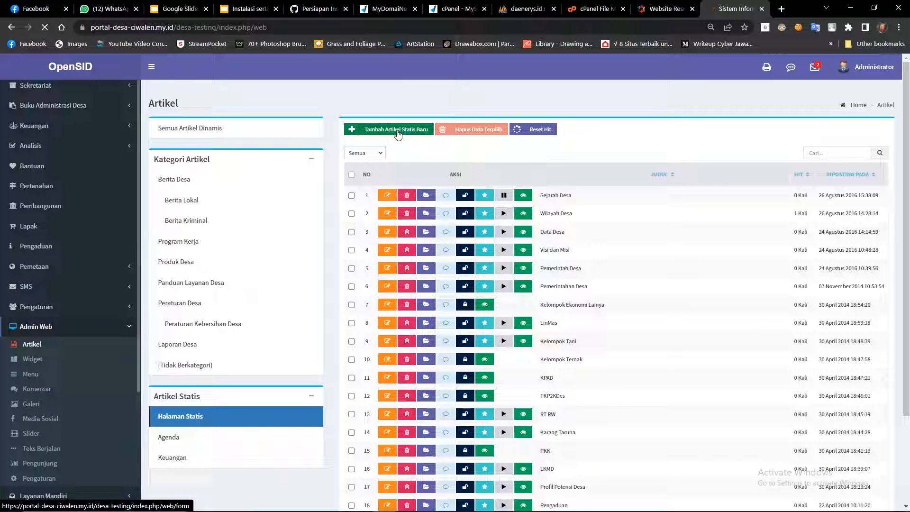
Start a new static article titled 'Artikel Testing' and place the cursor in its body.
click(397, 130)
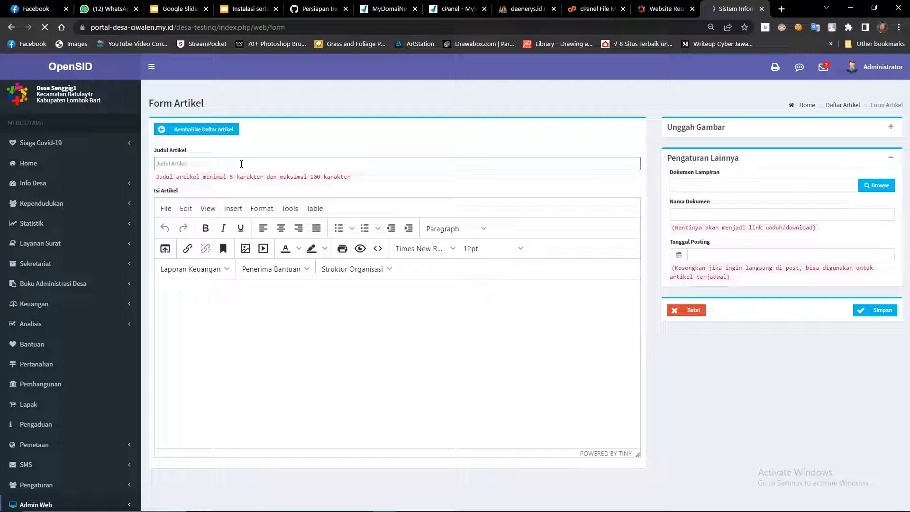
text(Artikel Testing)
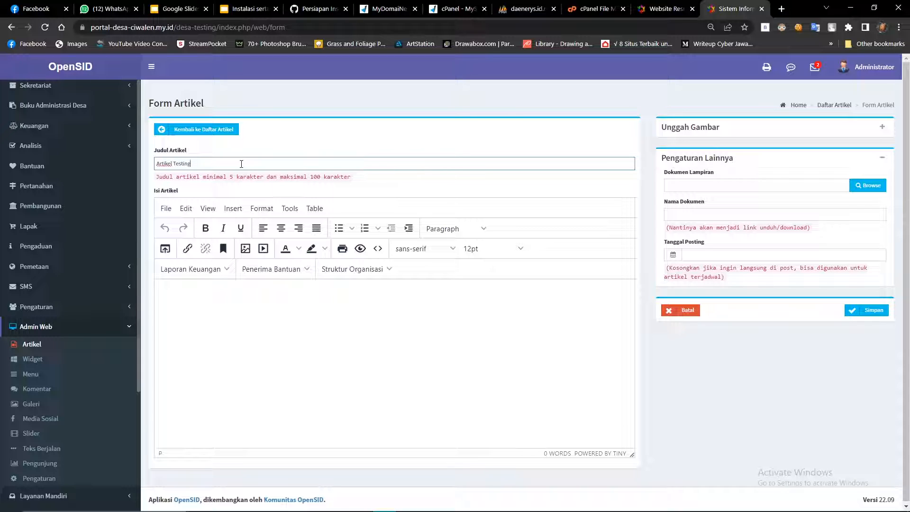
click(205, 294)
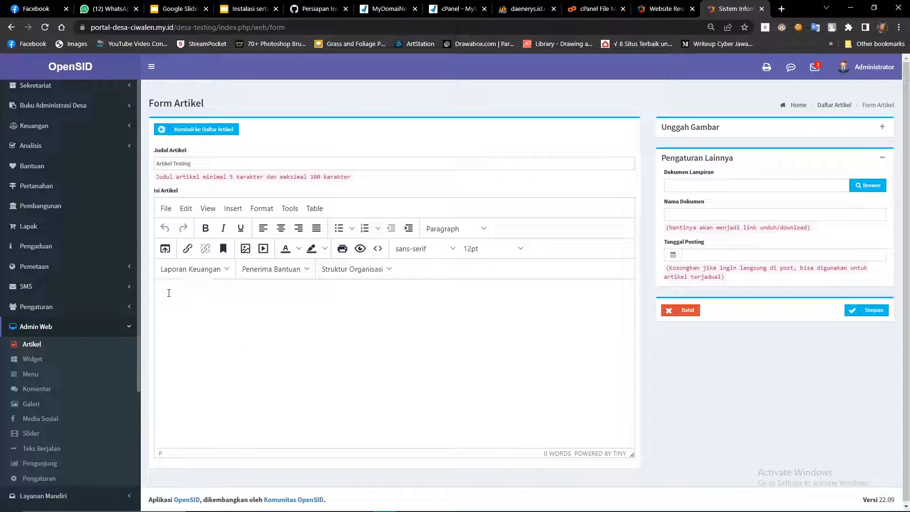
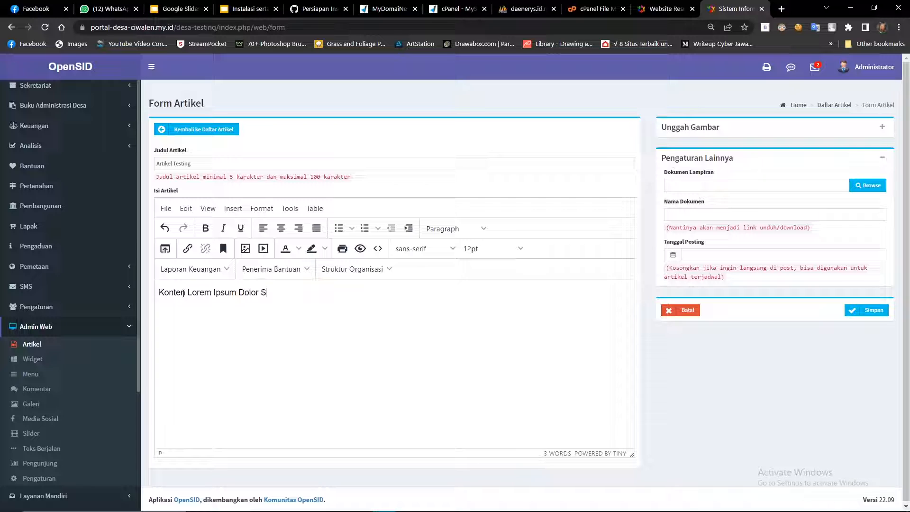
Centre-align the article's body text line.
triple_click(247, 298)
click(281, 228)
click(485, 297)
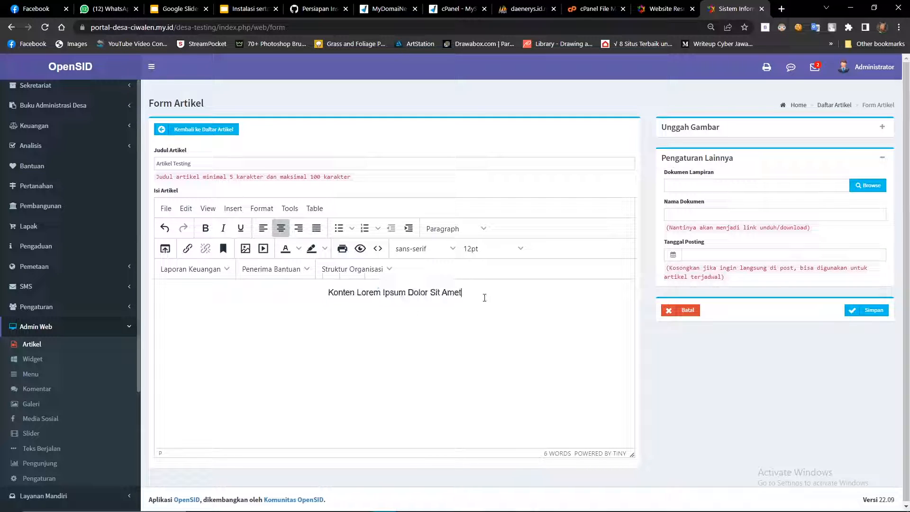
Attach README.md as the article's document and name it 'Readme'.
click(726, 183)
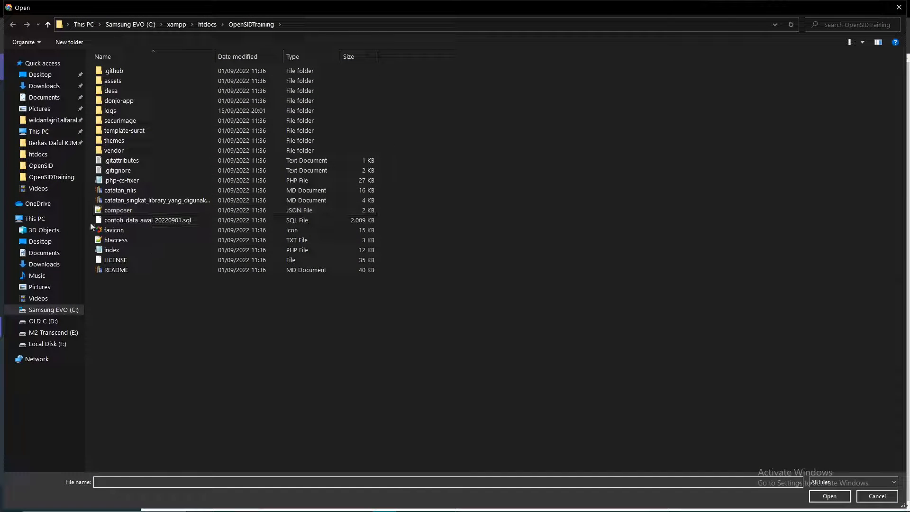
click(175, 271)
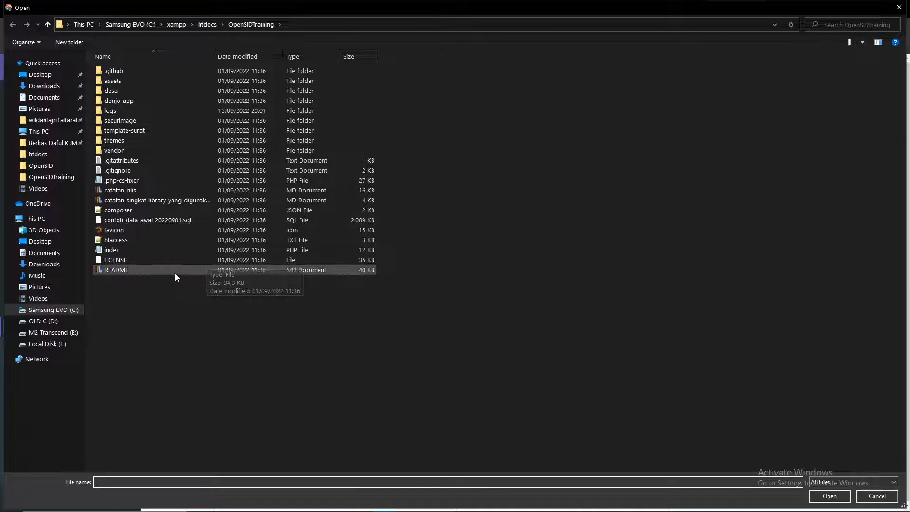
double_click(175, 271)
click(706, 213)
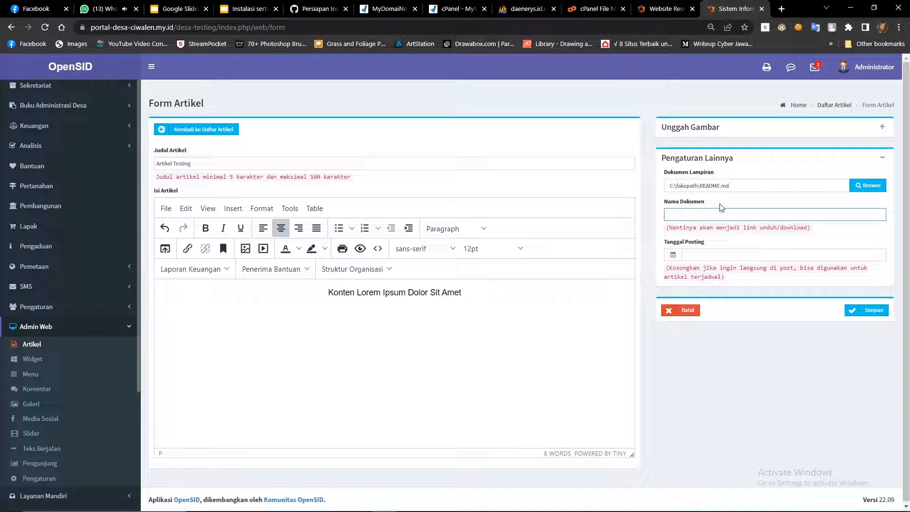
click(699, 255)
click(657, 246)
click(745, 255)
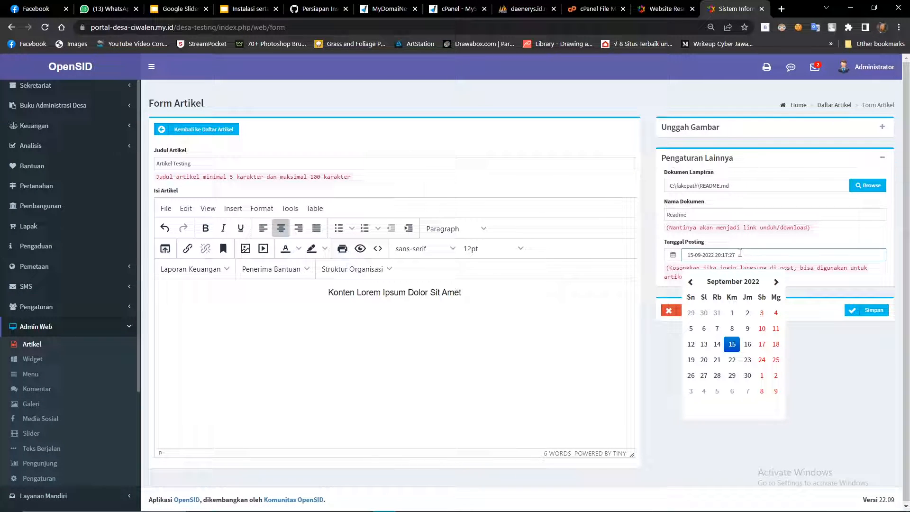
click(673, 254)
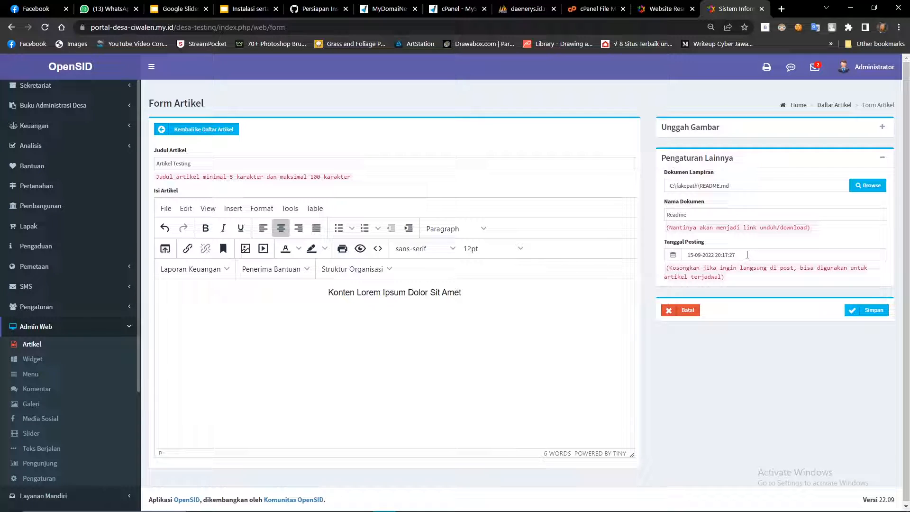
drag(753, 255, 691, 254)
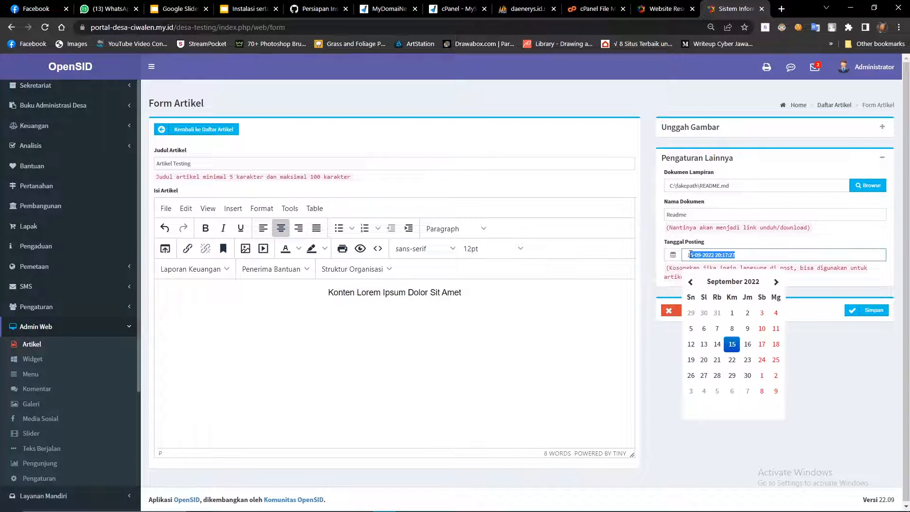
click(650, 285)
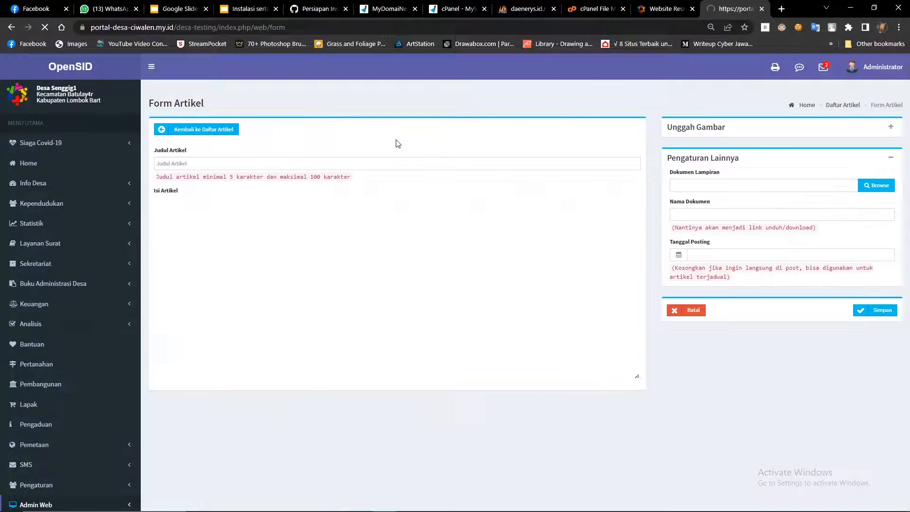
Save a second 'Artikel Testing' article with a centred 'Lorem Ipsum' body, then view the public site.
click(233, 163)
click(232, 186)
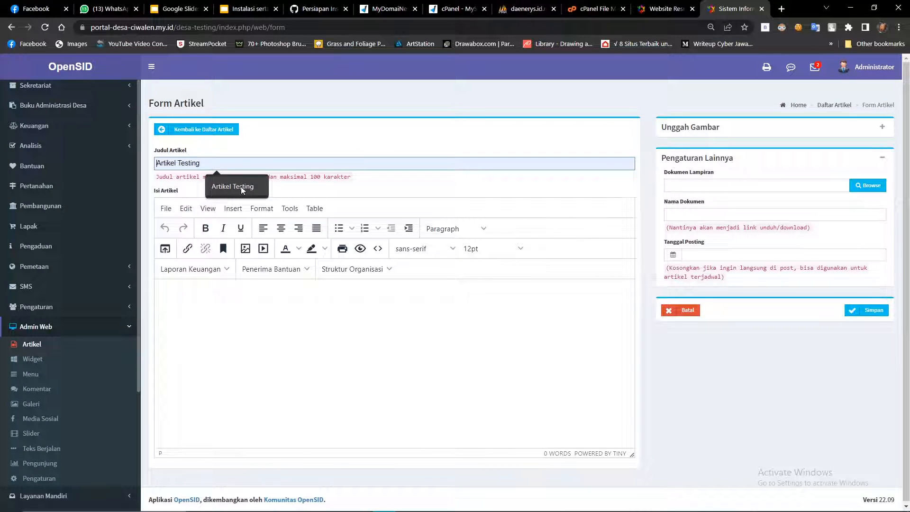
click(407, 318)
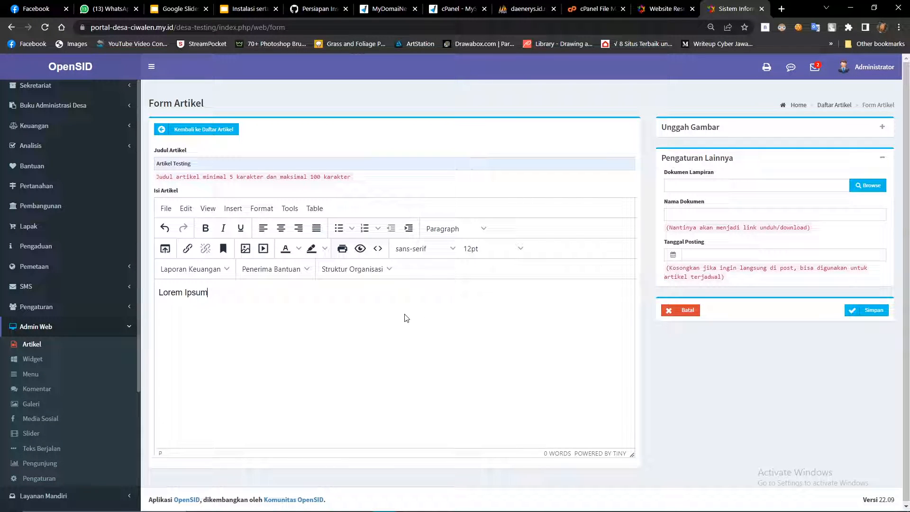
click(280, 228)
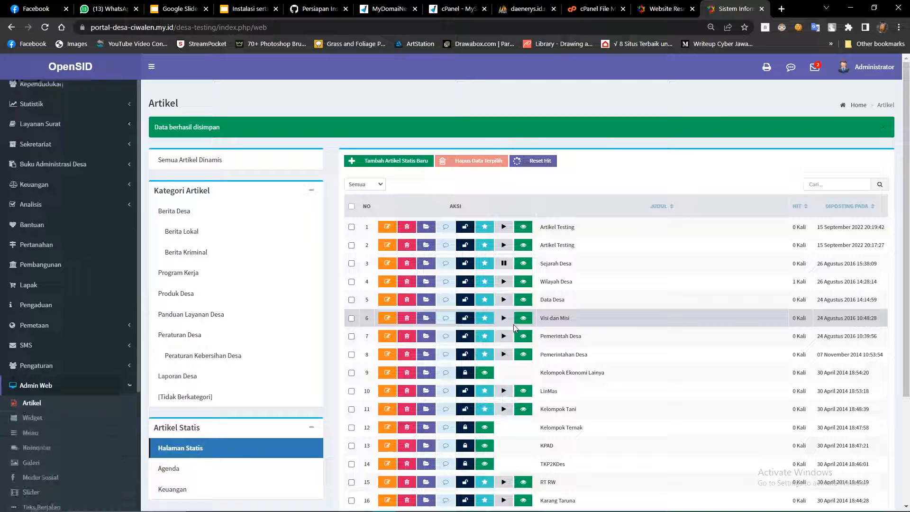
drag(231, 129, 146, 132)
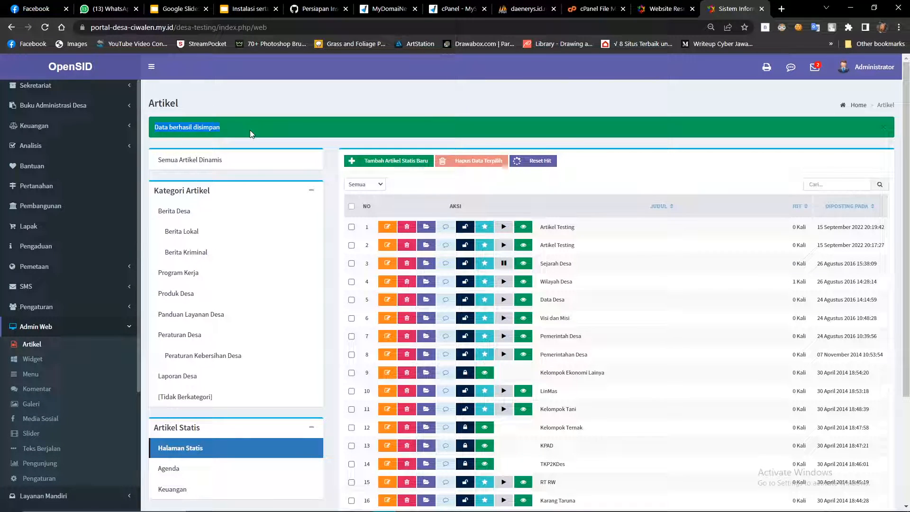
key(ctrl+shift+Tab)
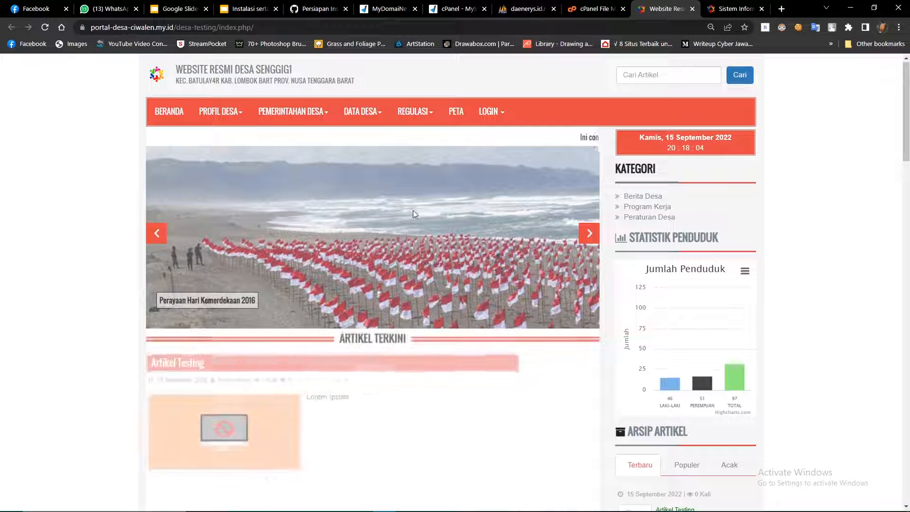
Open the newest 'Artikel Testing' post and check its 'Lorem Ipsum' text.
scroll(190, 353, down, 2)
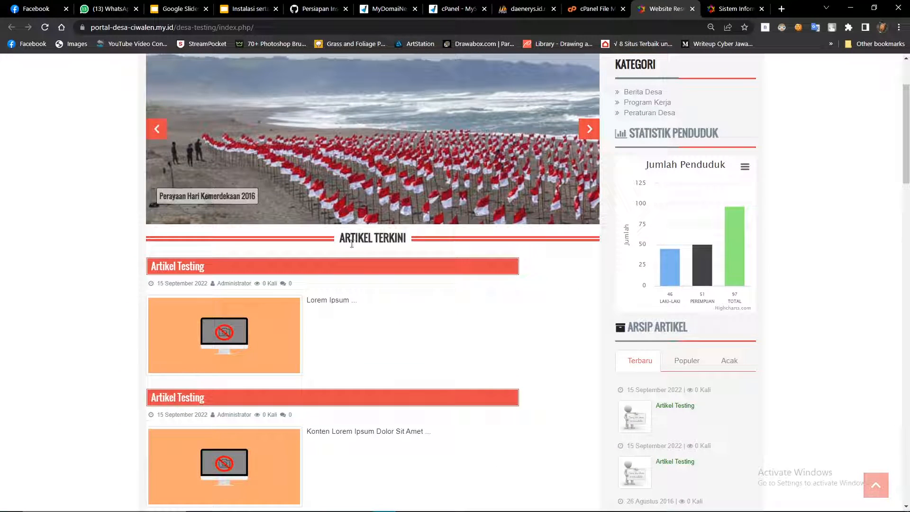
click(259, 319)
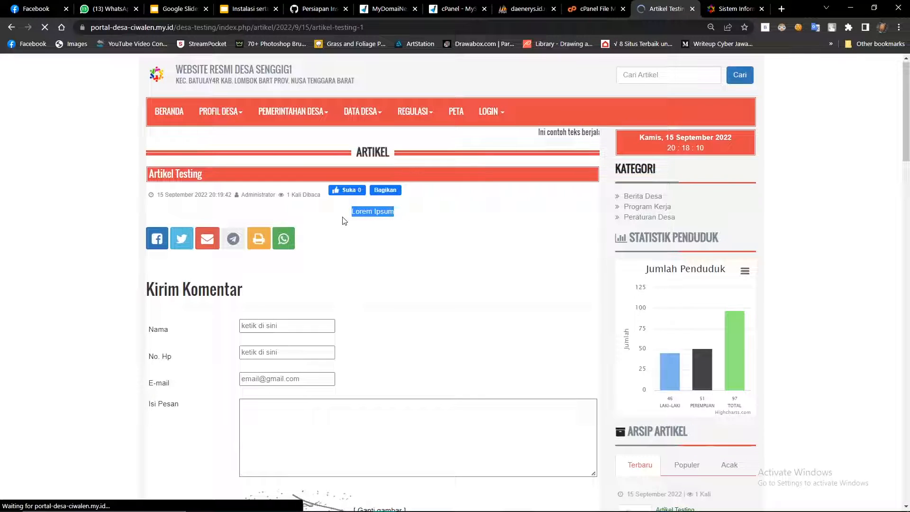
drag(342, 217, 407, 216)
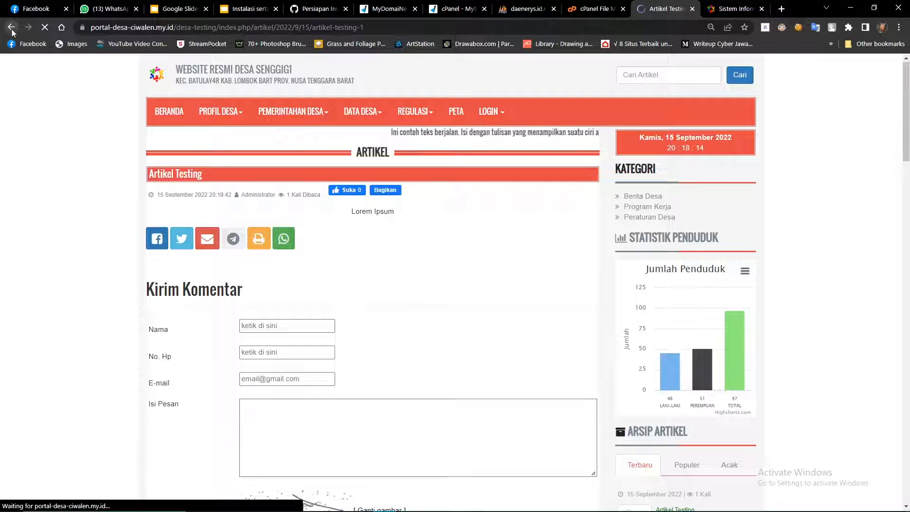
scroll(339, 341, down, 4)
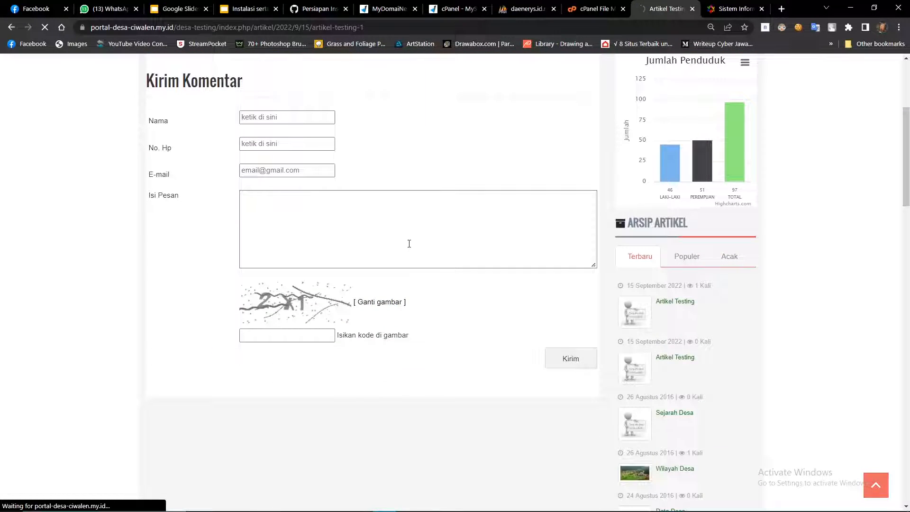
Return to the homepage and open the 'Wilayah Desa' article.
click(11, 28)
scroll(256, 294, down, 6)
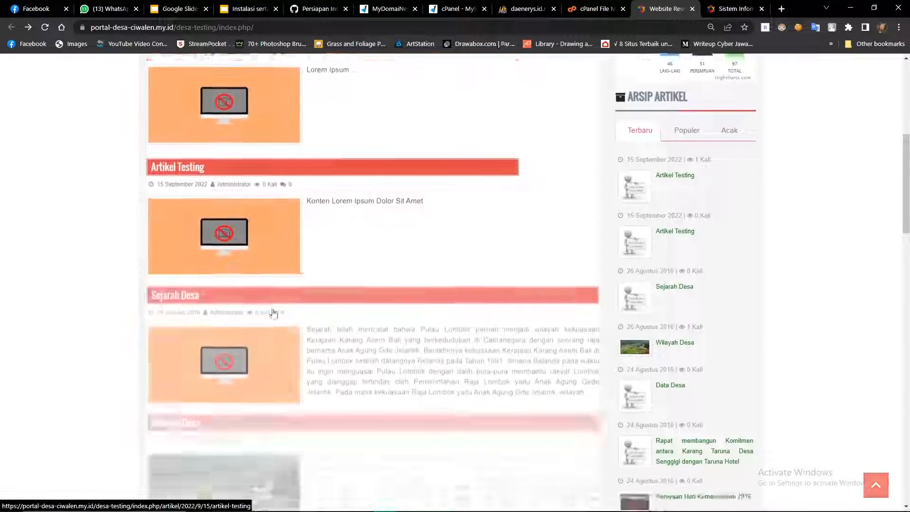
scroll(270, 278, down, 2)
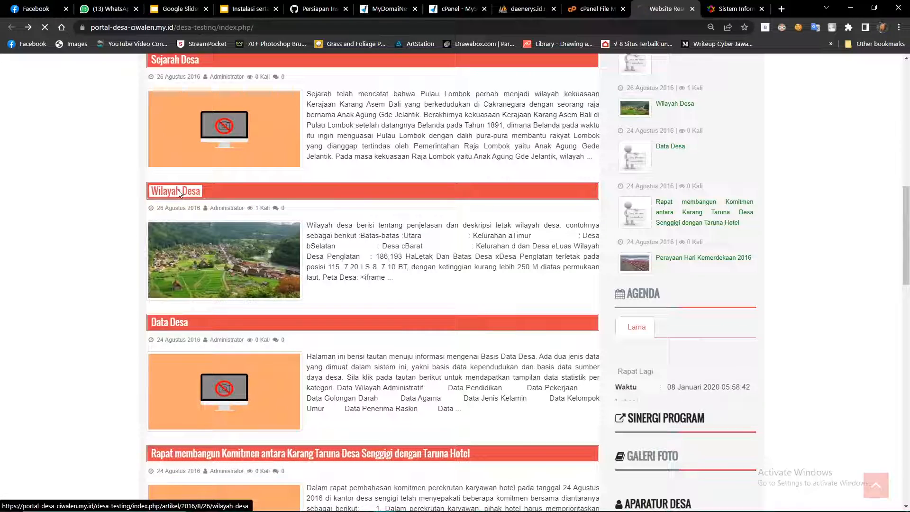
click(258, 236)
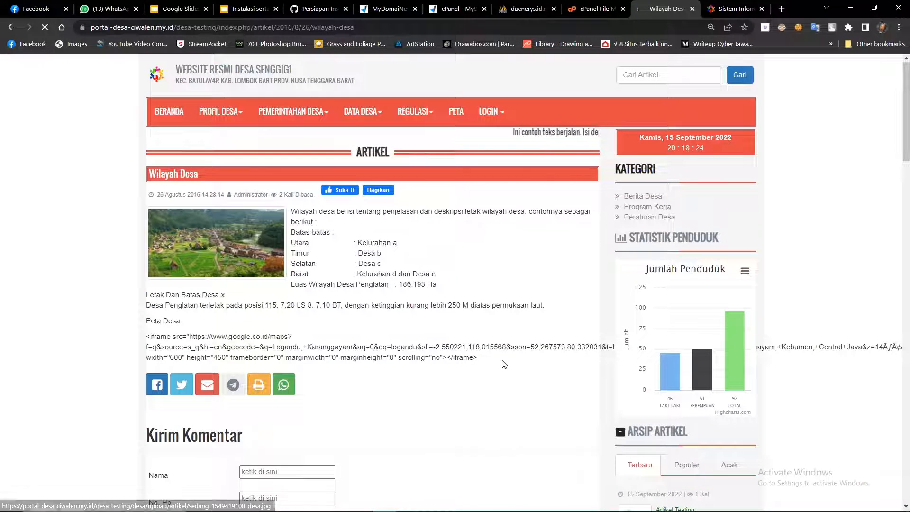
triple_click(9, 197)
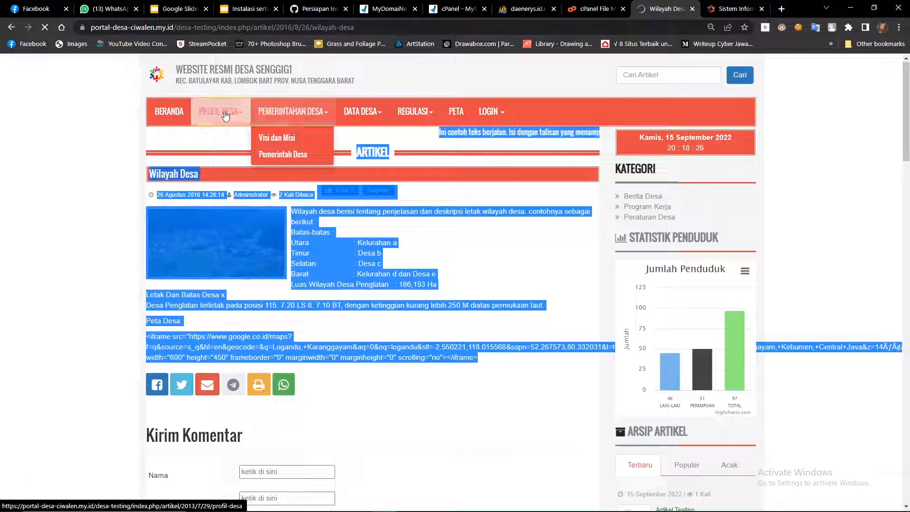
Go back to the homepage, then return to the admin article list.
key(alt+Left)
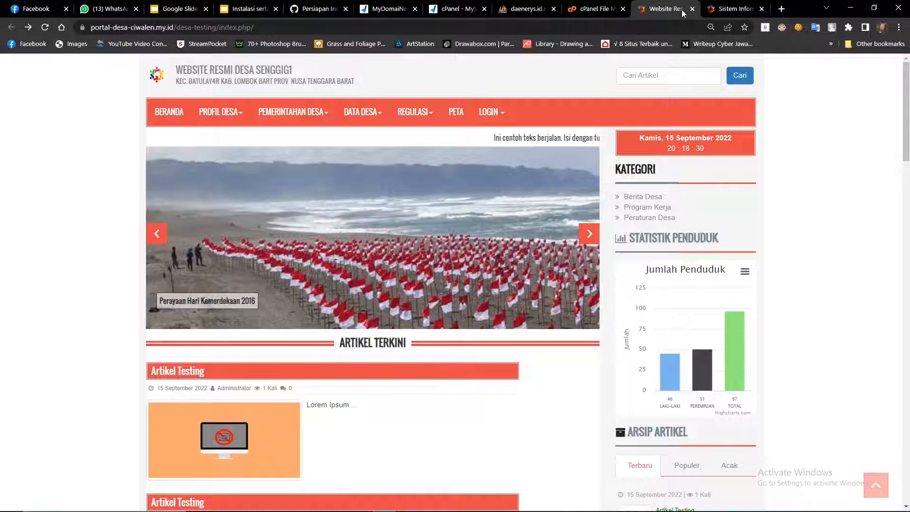
key(ctrl+Tab)
scroll(246, 256, down, 2)
scroll(246, 256, down, 1)
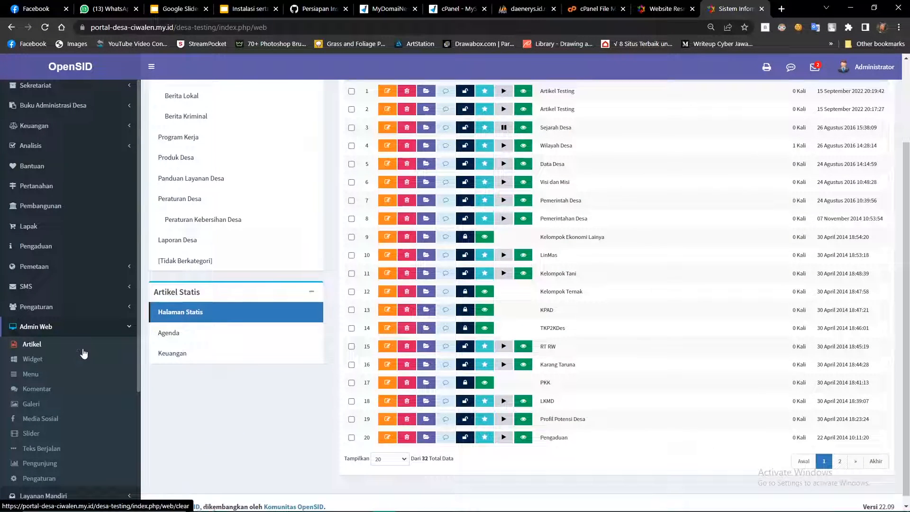
Open the static menu management page and compare it with the public site's menu.
click(51, 374)
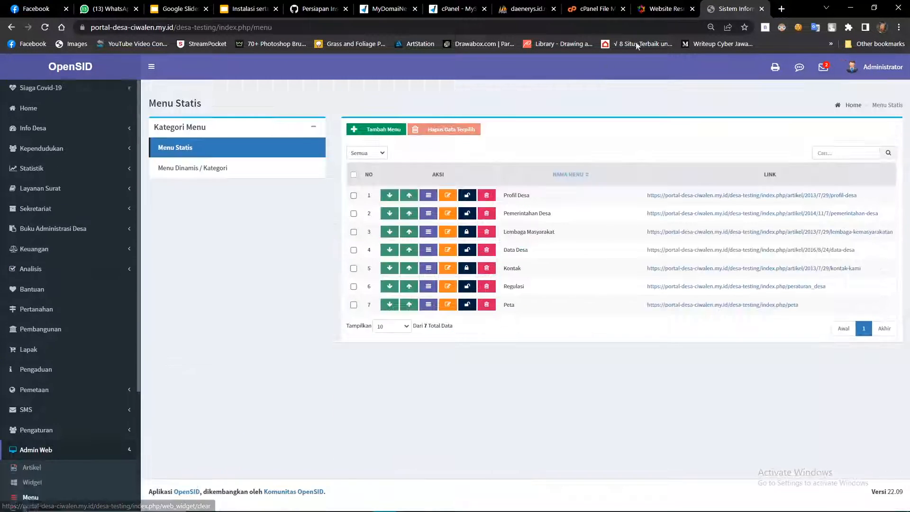
click(661, 8)
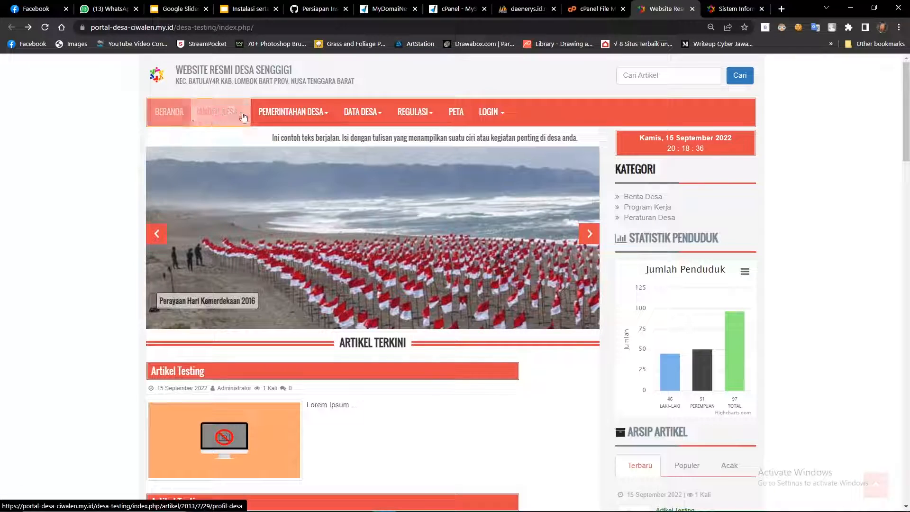
mouse_move(441, 113)
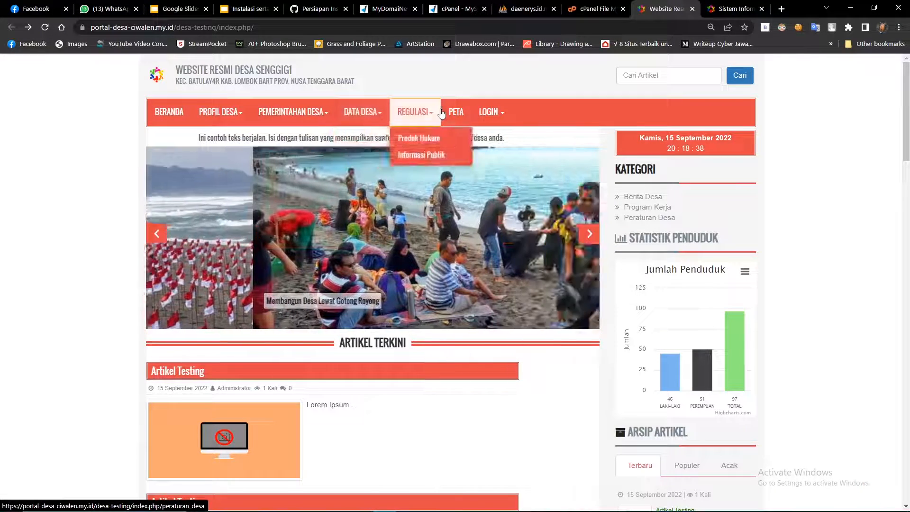
click(730, 9)
Add a 'Bisnis Desa' menu of type Artikel Statis linking to 'Artikel Testing', and save it.
click(373, 135)
click(340, 125)
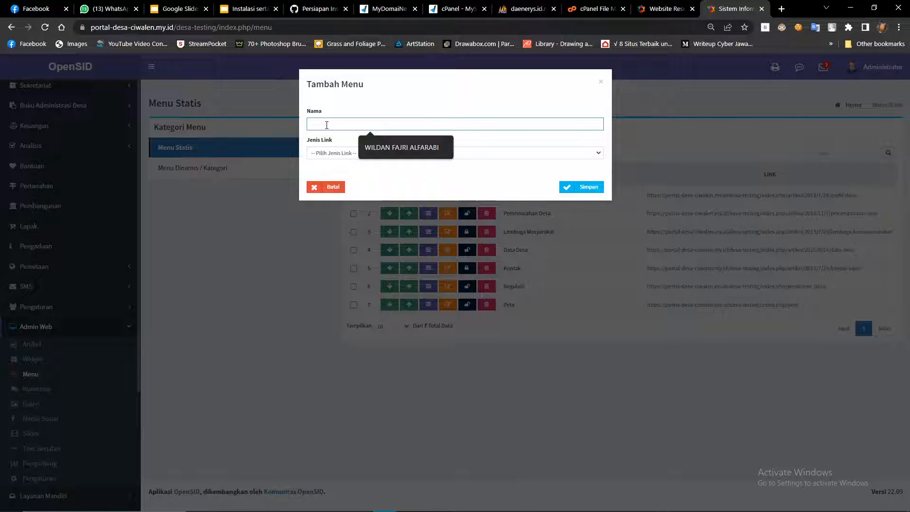
text(Bisnis Desa)
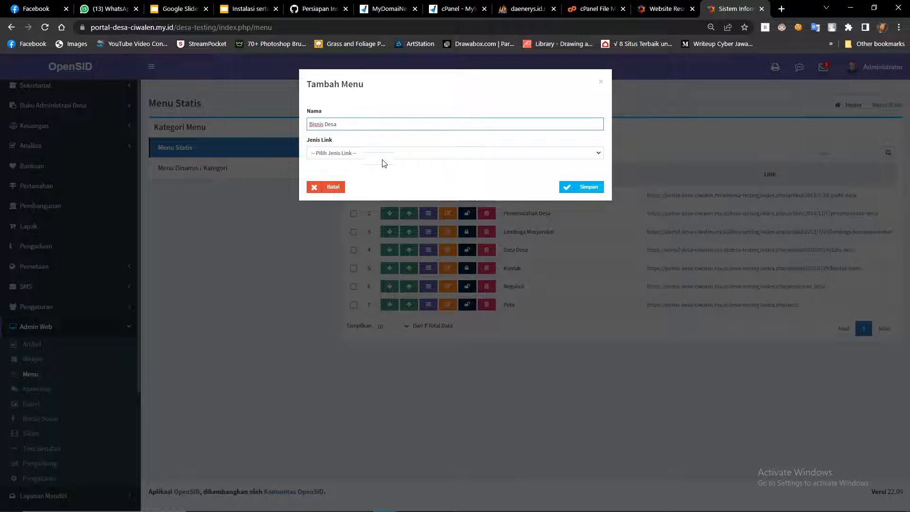
click(383, 158)
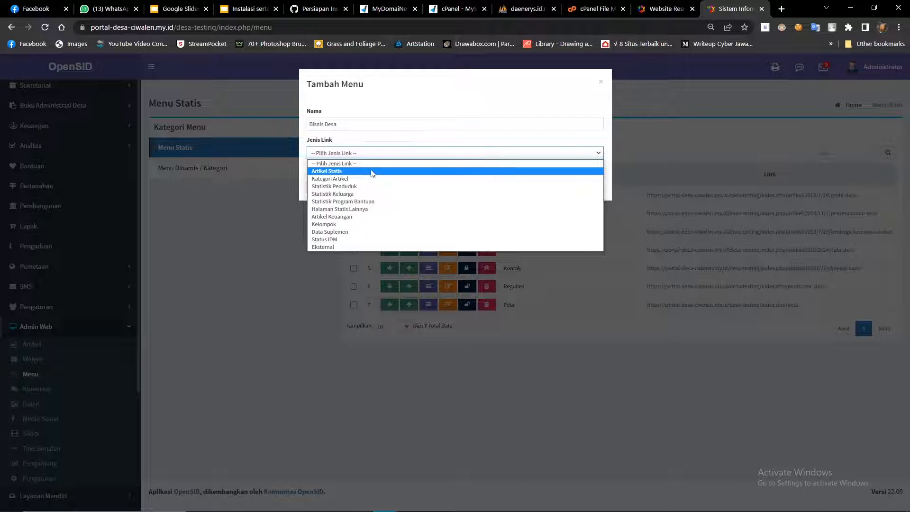
click(372, 171)
click(335, 183)
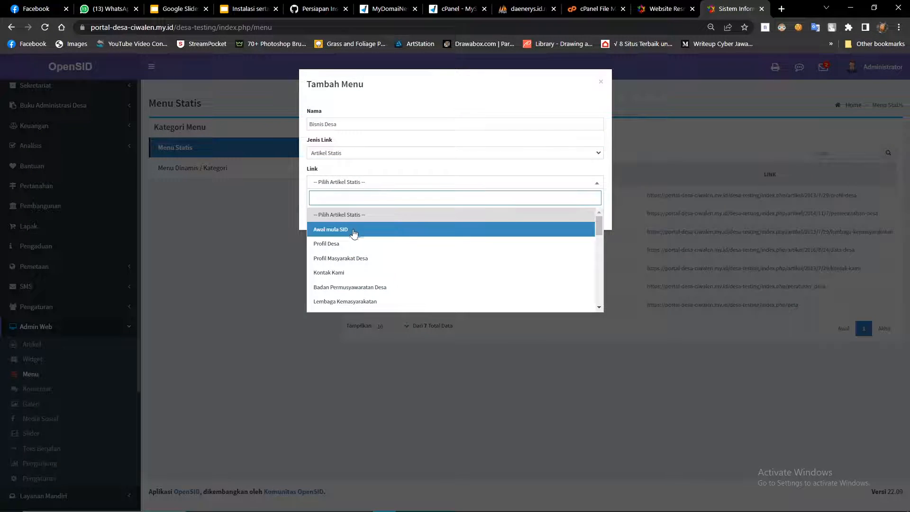
scroll(382, 264, down, 5)
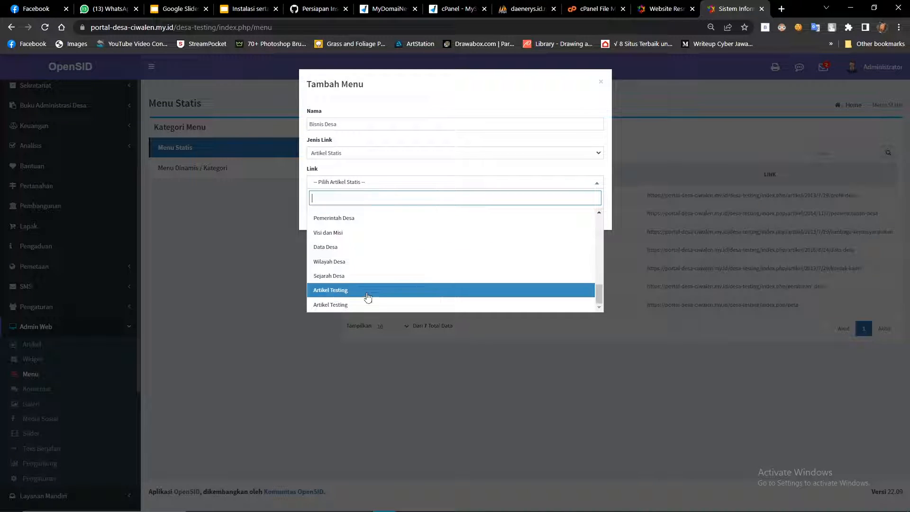
click(368, 306)
click(586, 217)
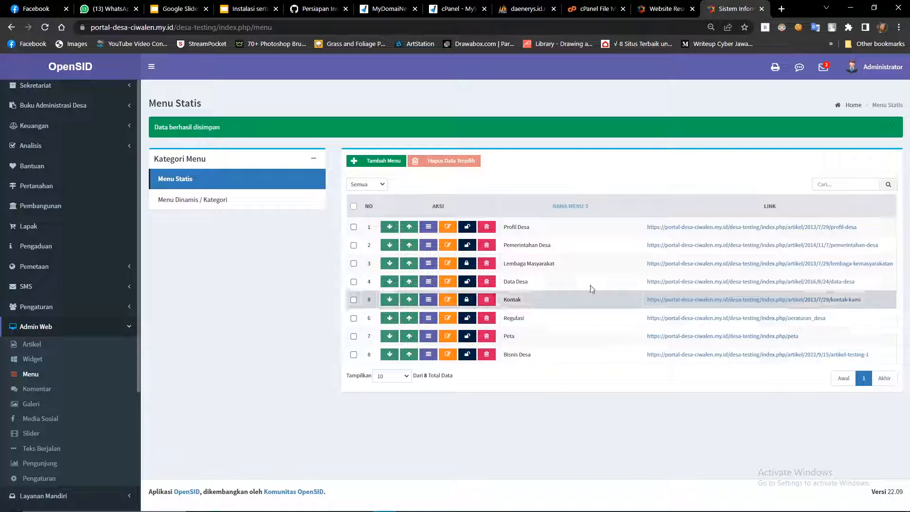
click(671, 5)
click(45, 27)
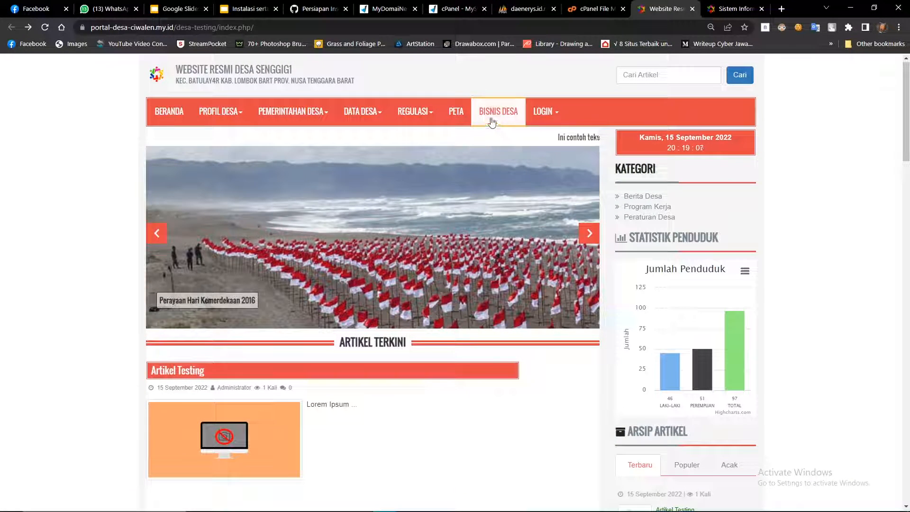
click(498, 112)
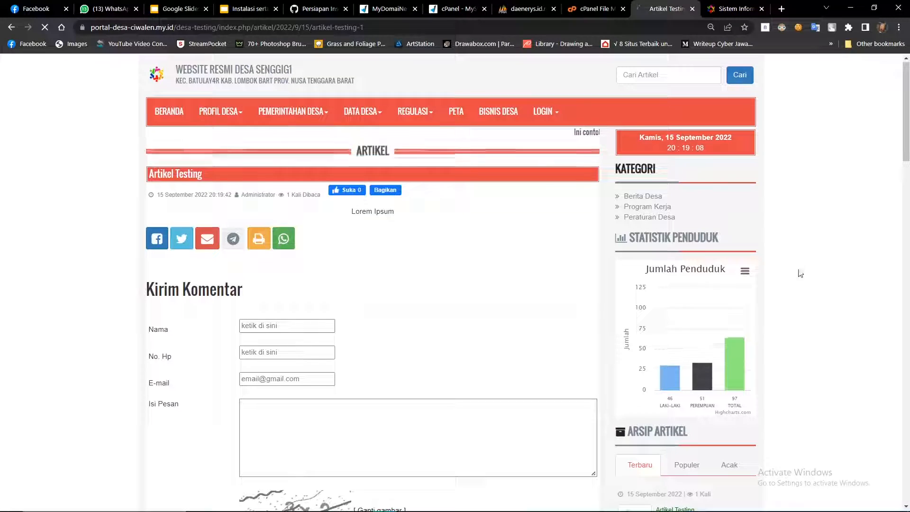
drag(414, 221, 331, 219)
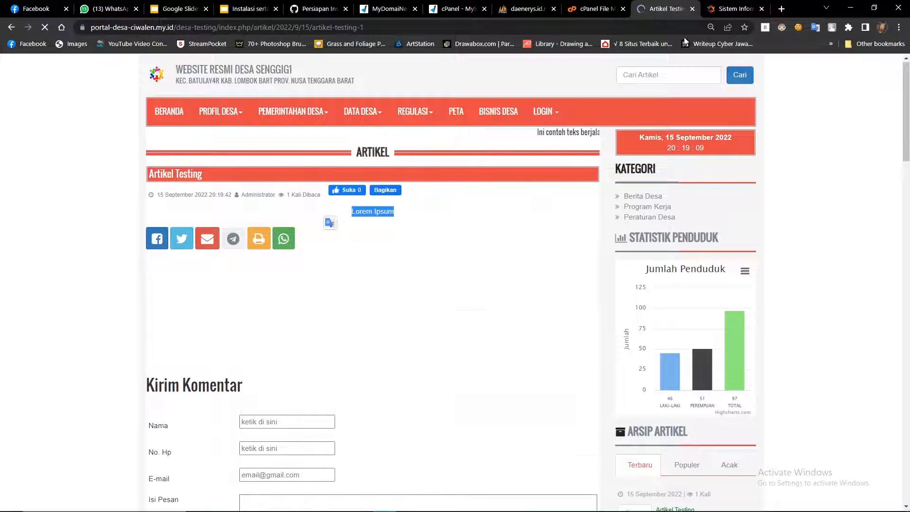
click(97, 193)
click(735, 9)
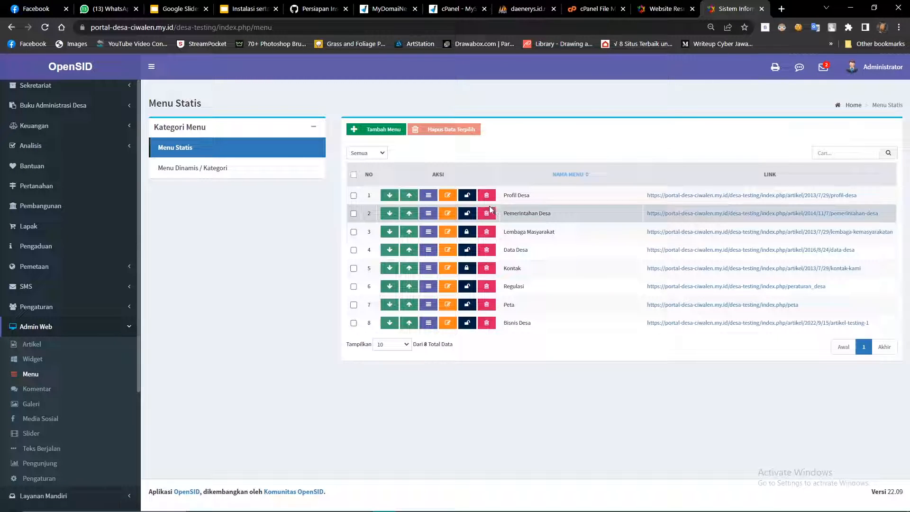
Start a new submenu under Bisnis Desa named 'Kripik Singkong'.
click(429, 325)
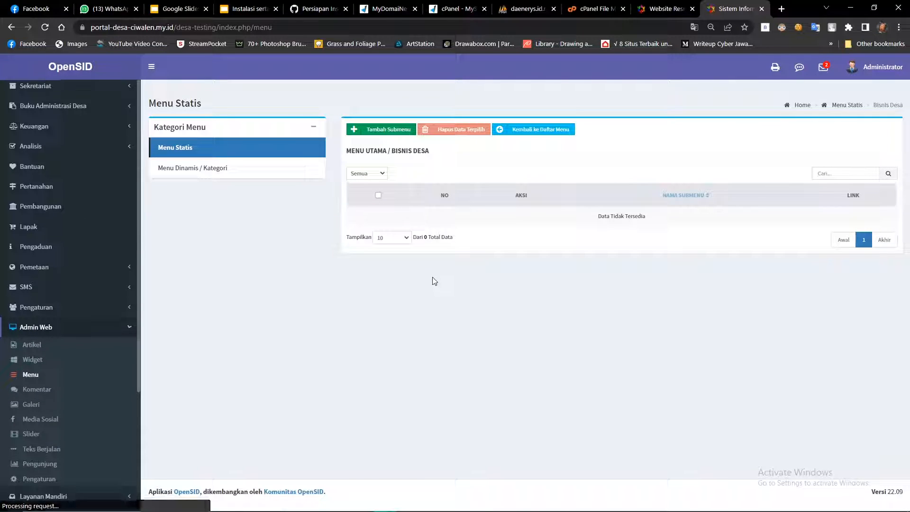
click(390, 133)
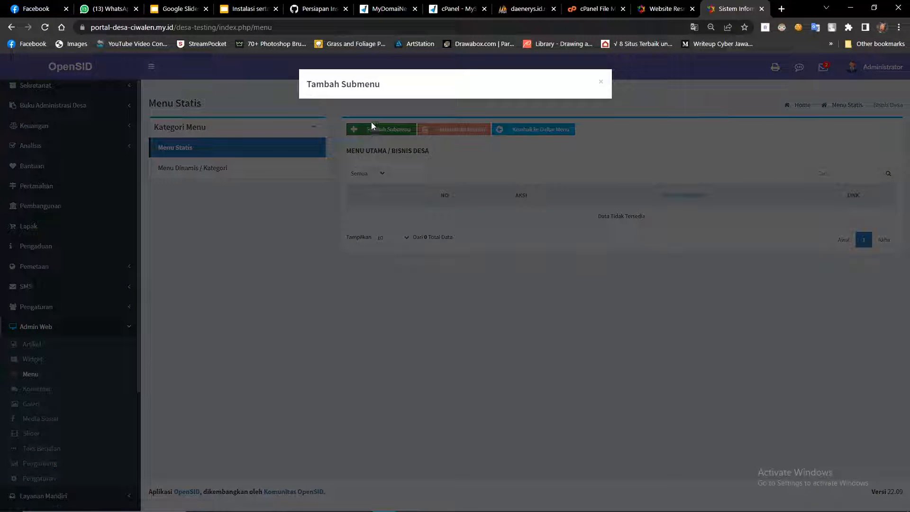
click(340, 157)
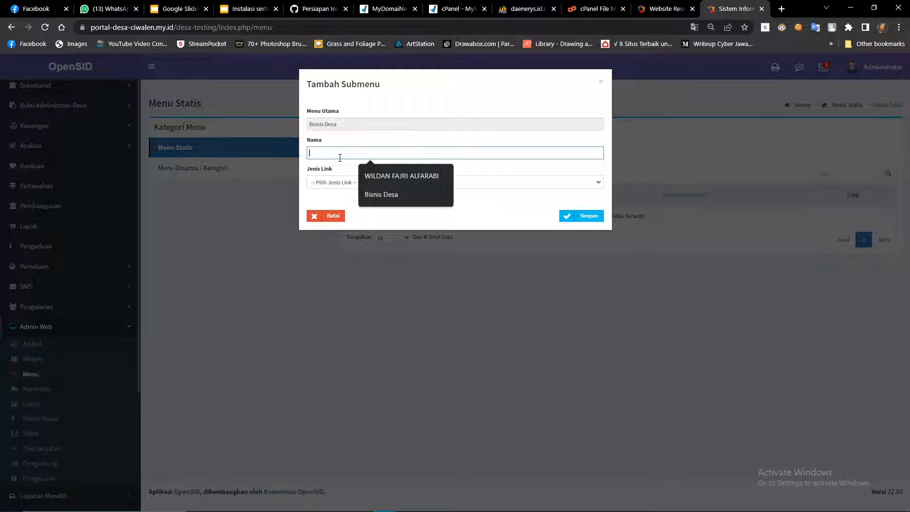
text(Kripis)
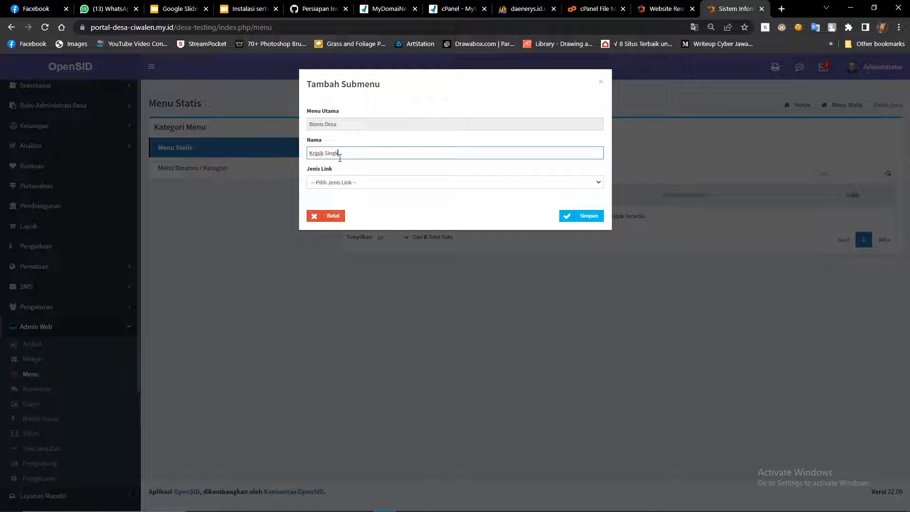
Set the submenu's link type to Artikel Statis pointing to PKK, and save.
click(346, 182)
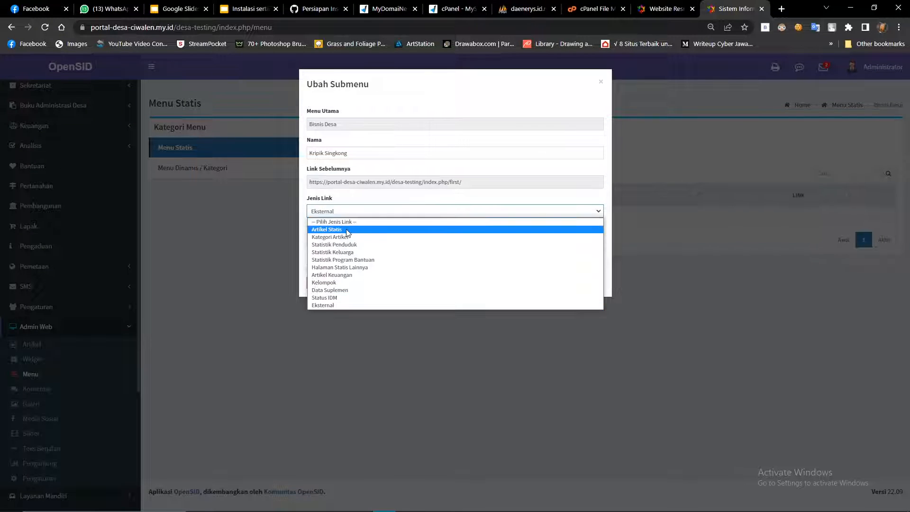
click(347, 231)
click(338, 241)
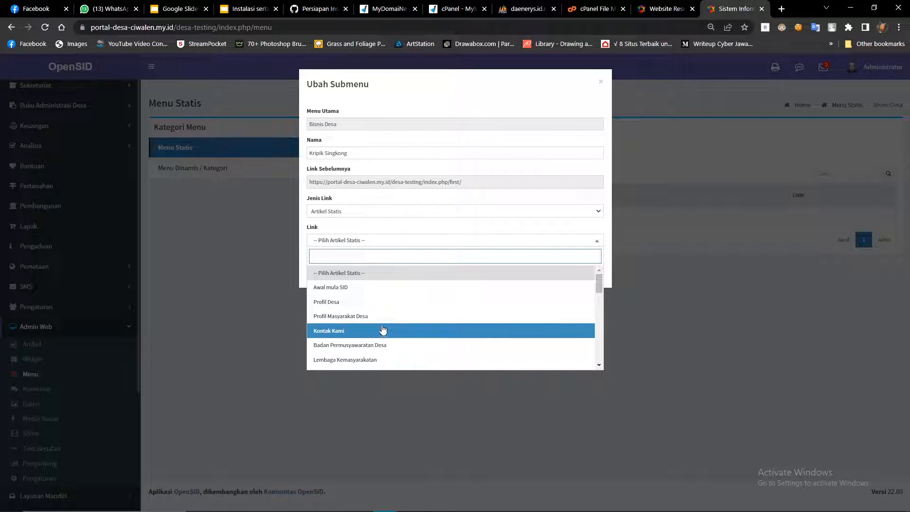
scroll(382, 322, down, 1)
scroll(380, 320, down, 5)
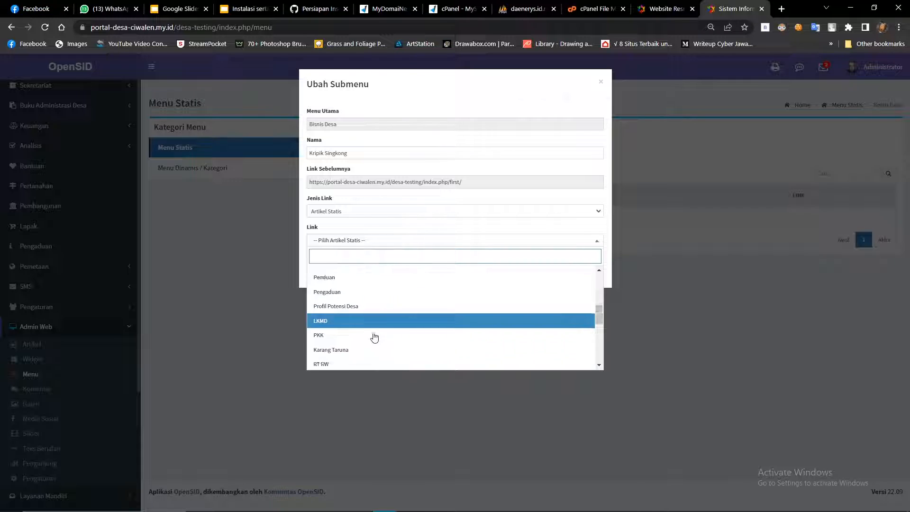
scroll(376, 327, up, 3)
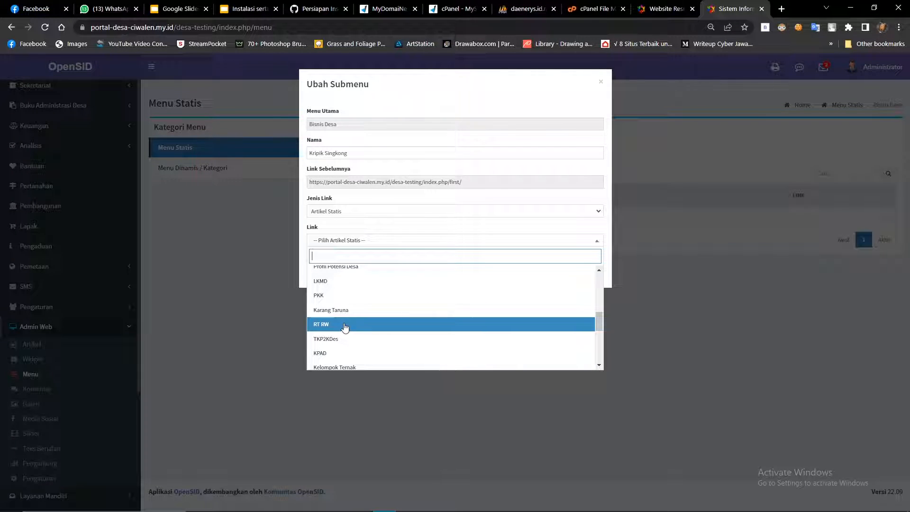
click(336, 295)
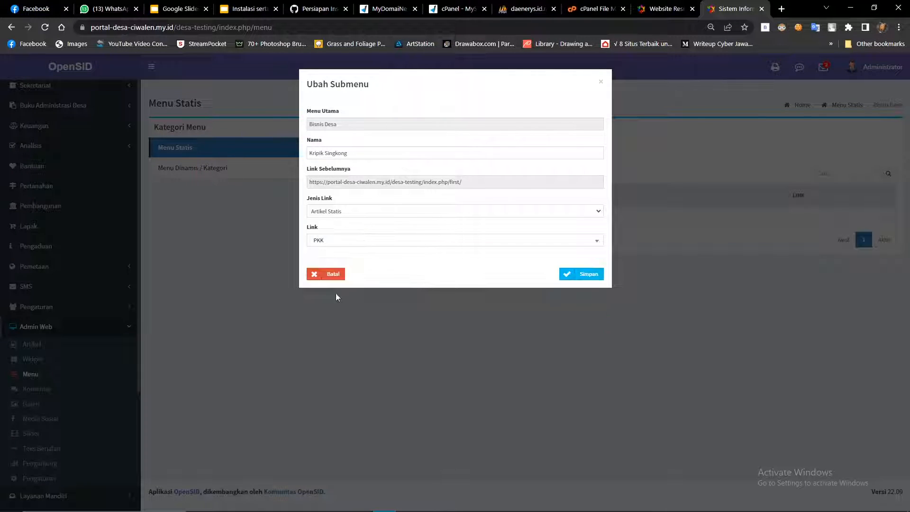
click(573, 275)
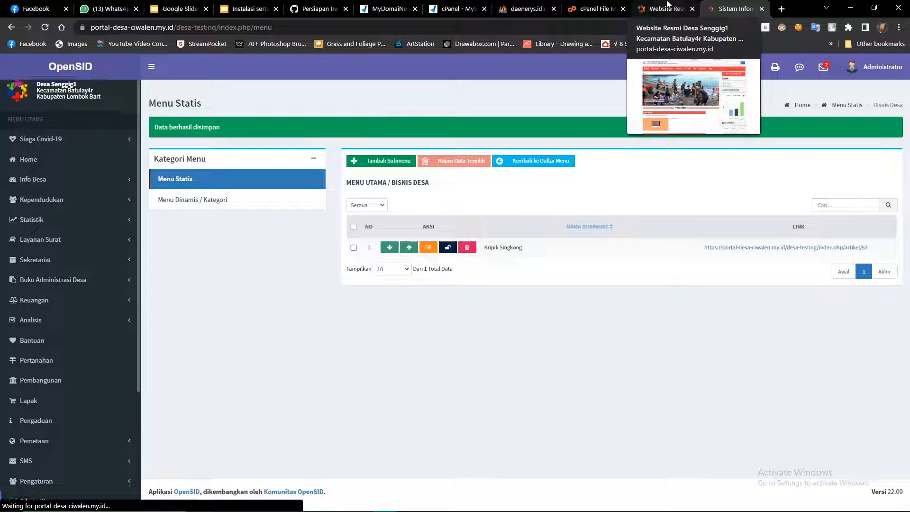
Reload the public site and open BISNIS DESA > Kripik Singkong.
click(666, 9)
click(52, 28)
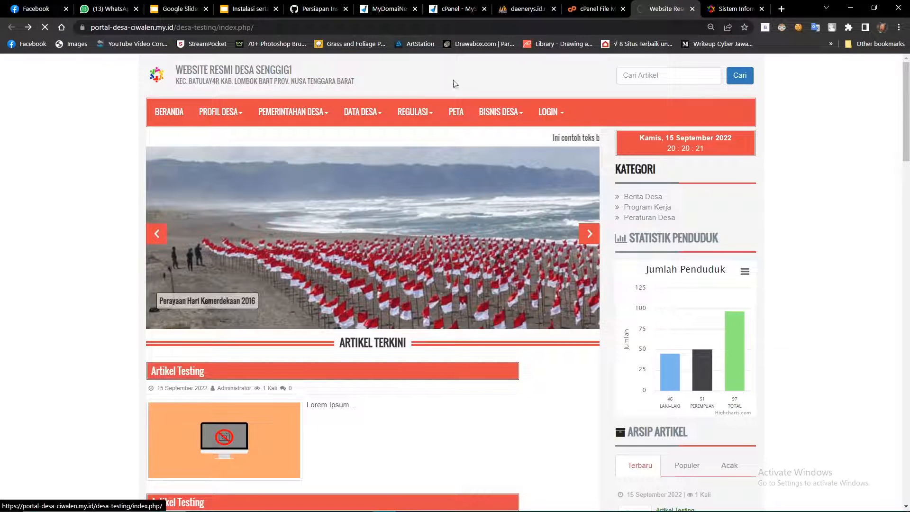
click(491, 114)
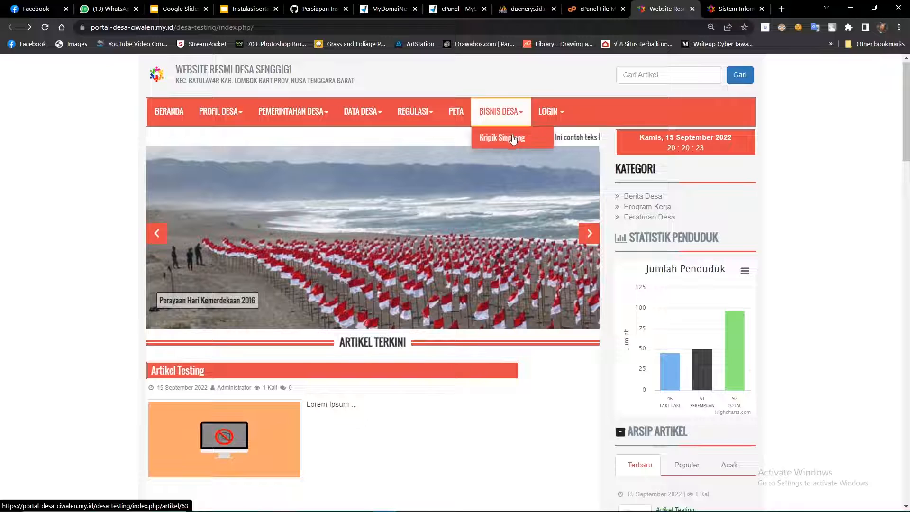
click(221, 111)
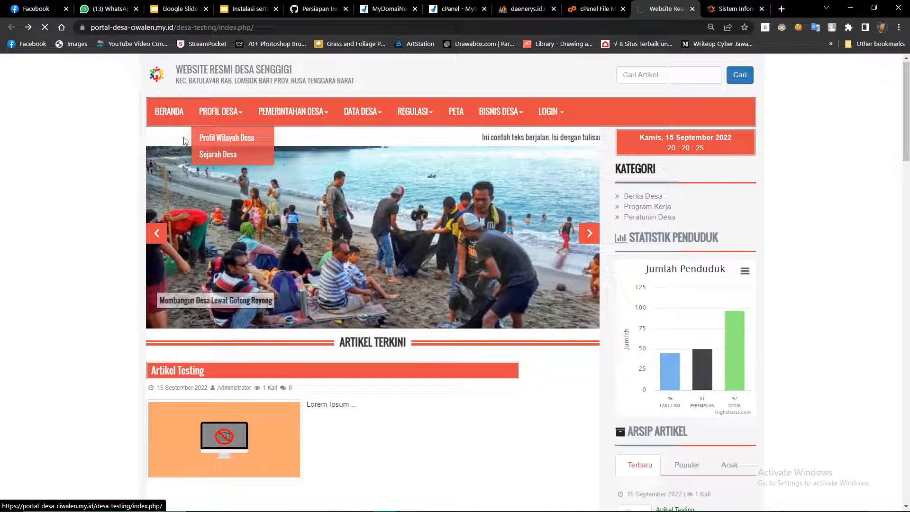
Inspect the resulting 404 'Maaf' page, then minimize the browser.
click(213, 138)
scroll(187, 143, down, 1)
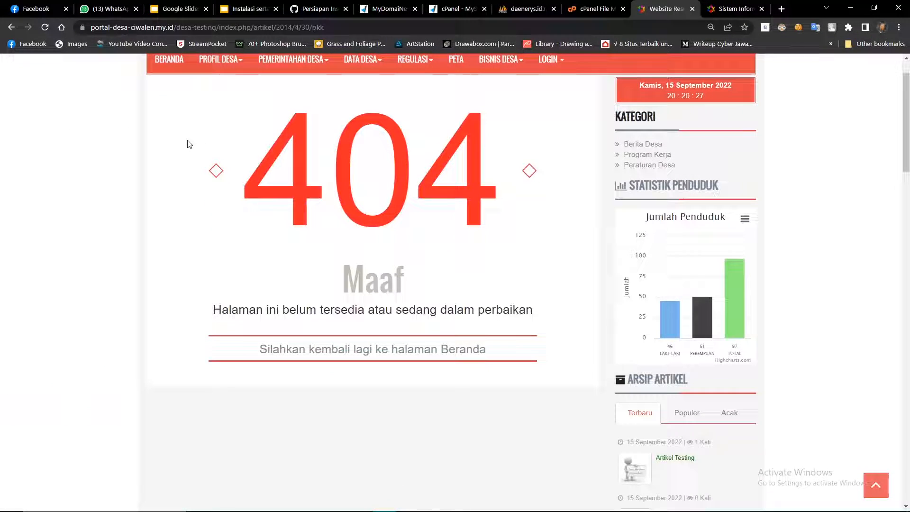
drag(186, 142, 493, 338)
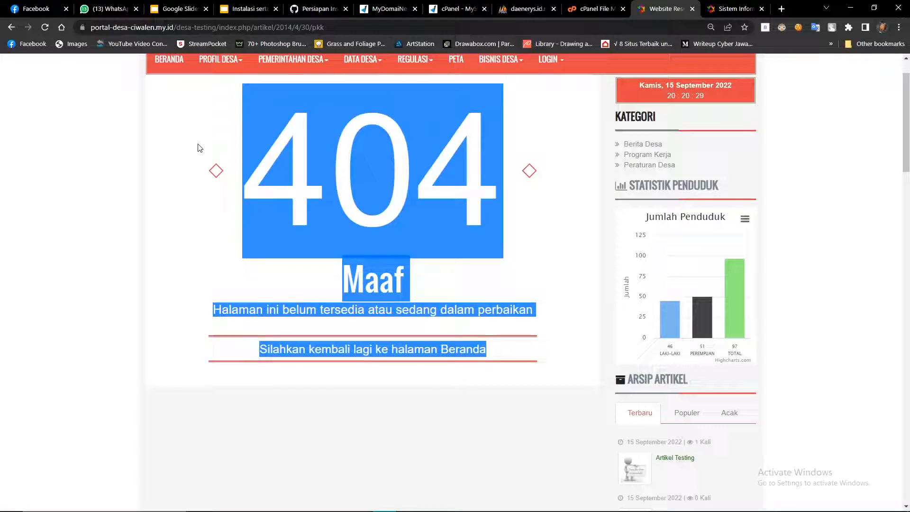
click(198, 148)
scroll(198, 147, up, 1)
drag(170, 187, 509, 353)
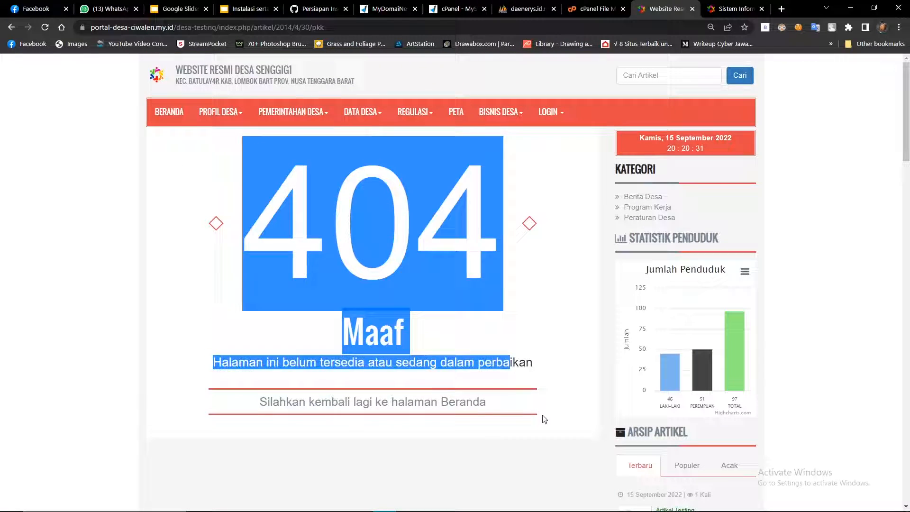
click(544, 419)
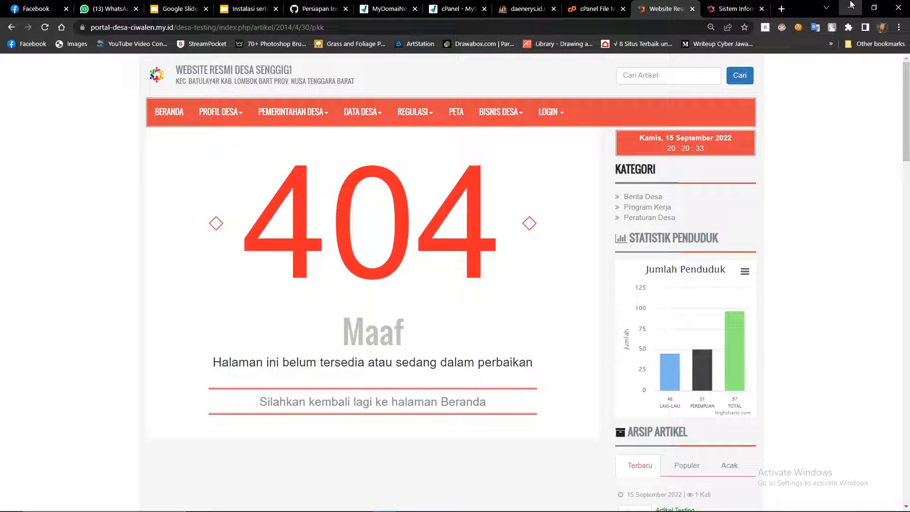
click(851, 6)
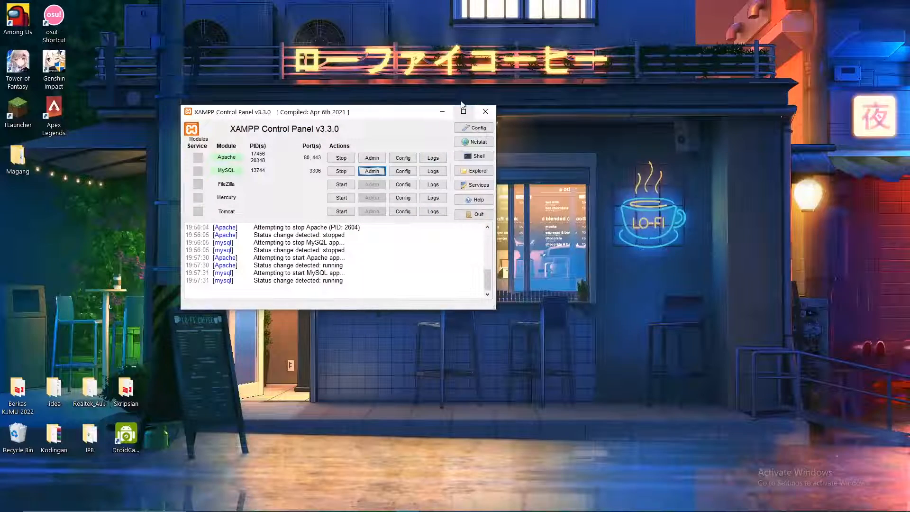
Minimize the XAMPP Control Panel and restore Streamlabs Desktop from the taskbar.
click(442, 111)
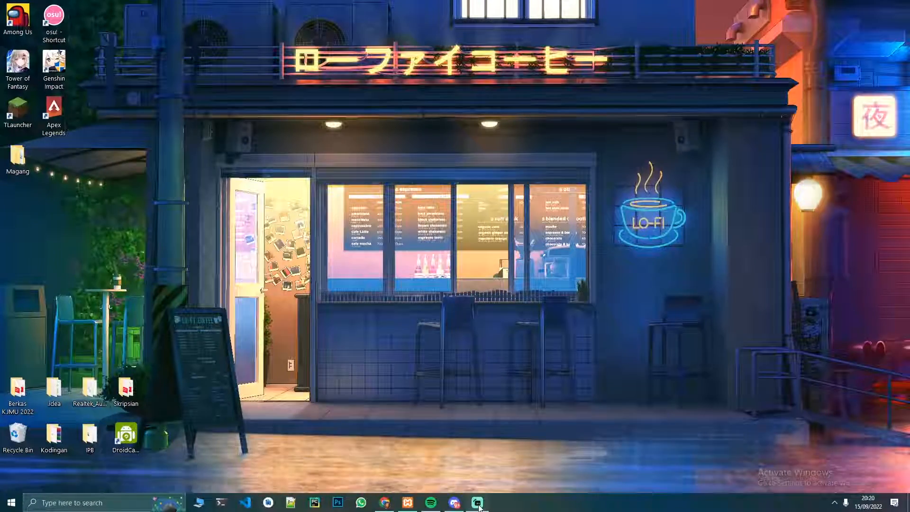
click(477, 503)
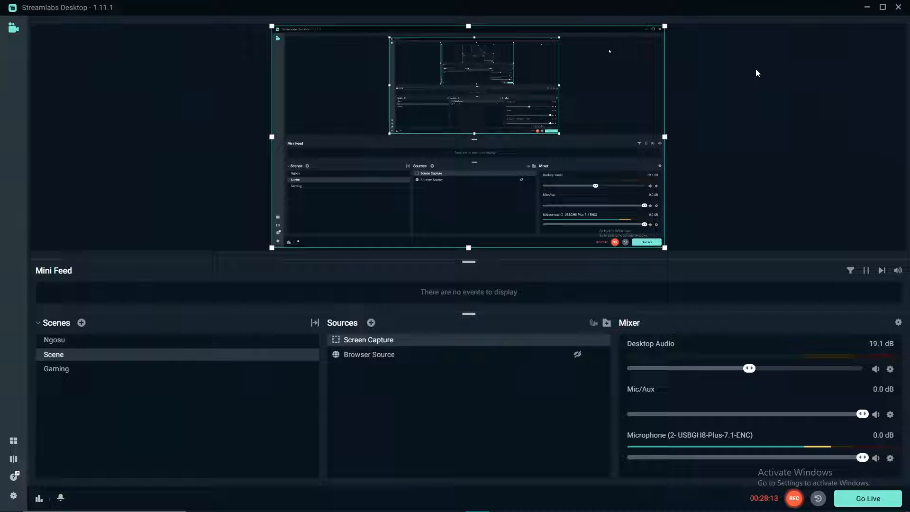
click(867, 7)
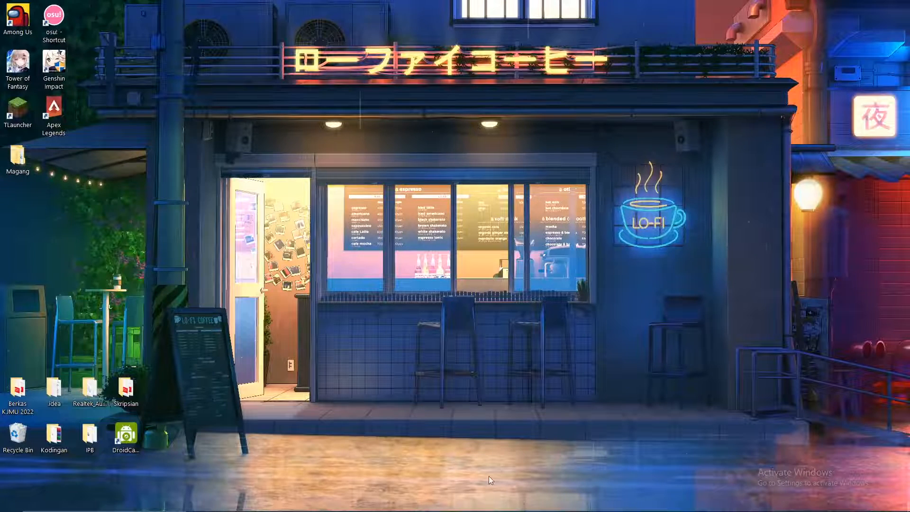
mouse_move(450, 508)
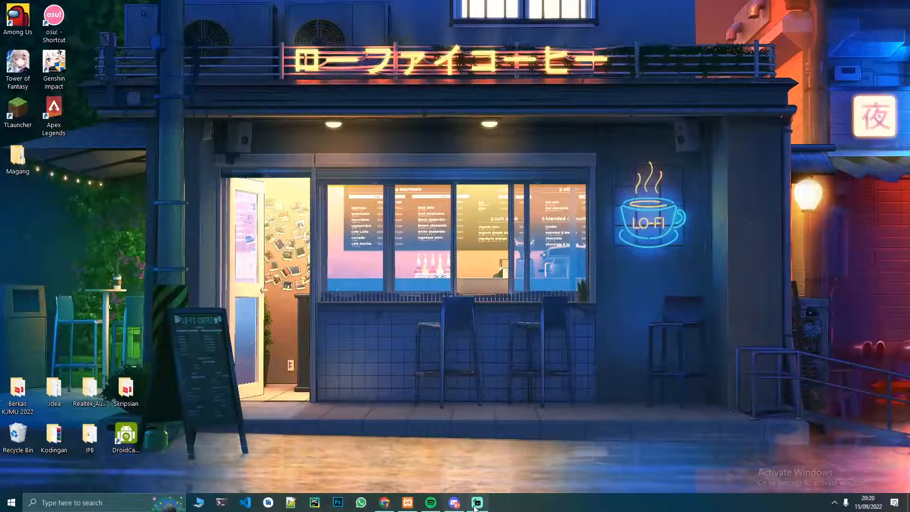
click(477, 463)
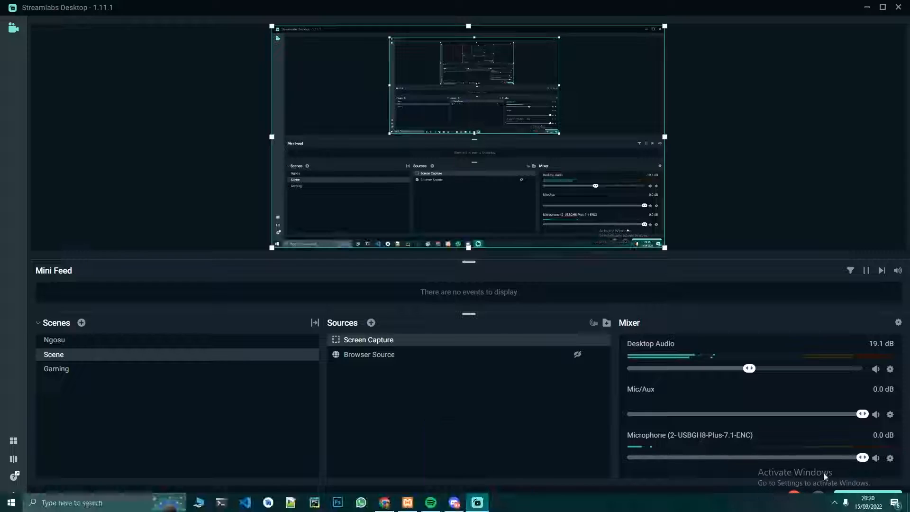